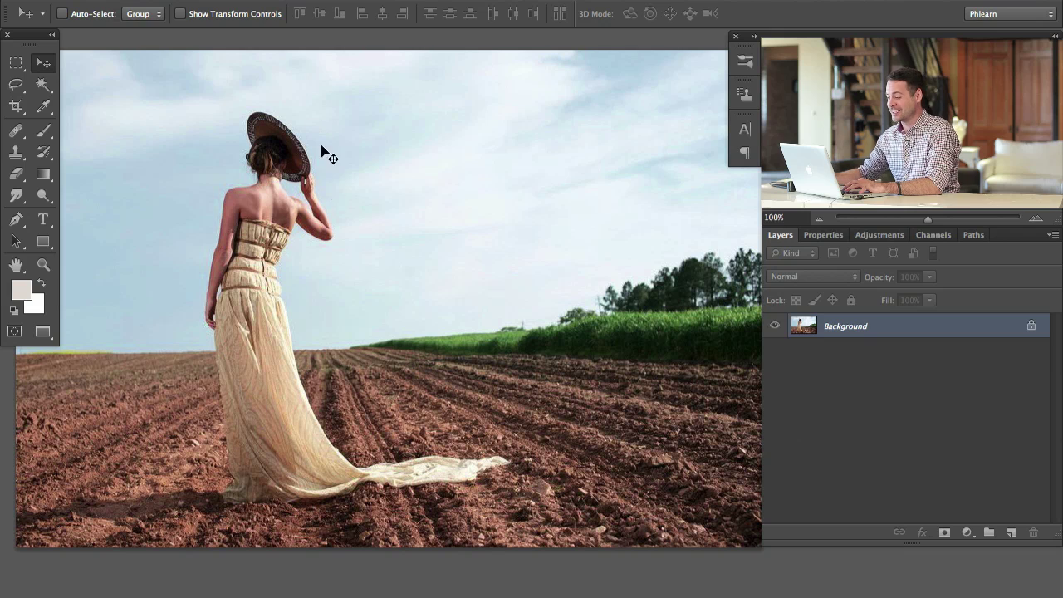
- Add a new blank layer above the Background layer
{"action": "left_click_drag", "start_coordinate": [394, 355], "coordinate": [436, 359]}
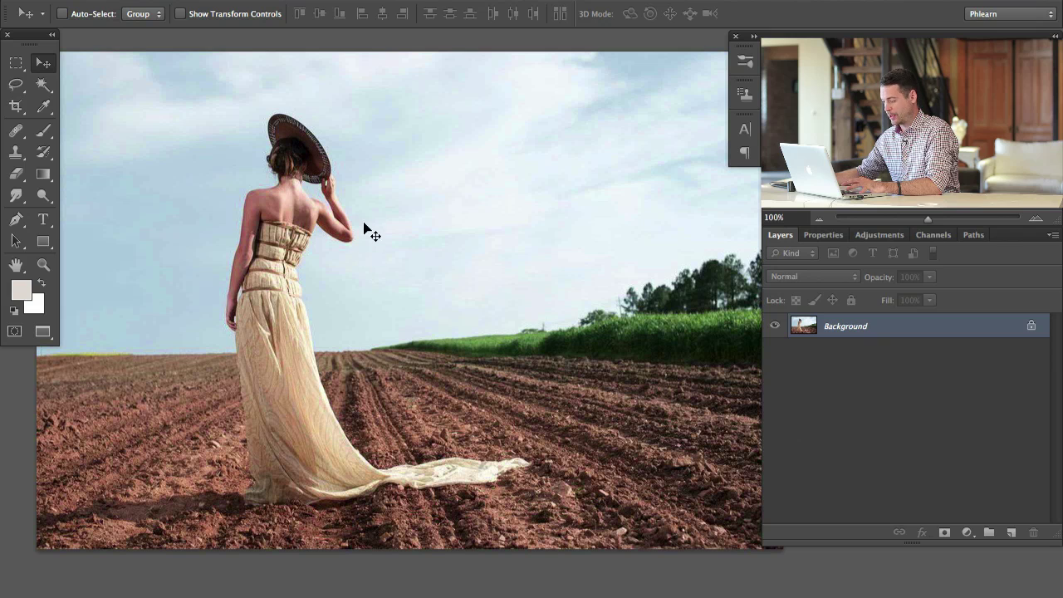
{"action": "left_click", "coordinate": [1010, 532]}
{"action": "key", "text": "ctrl+minus"}
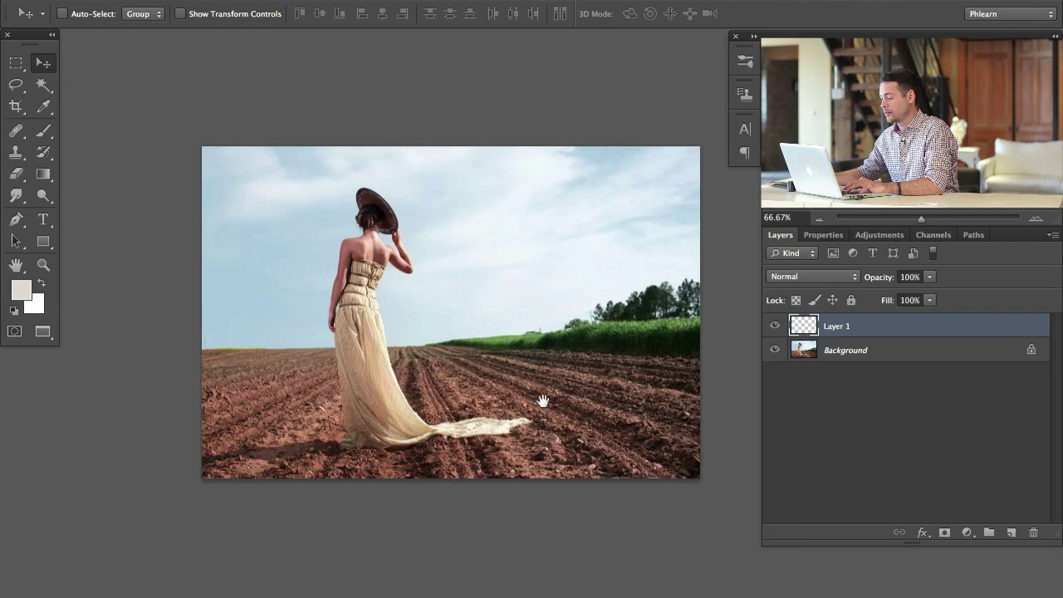
{"action": "left_click_drag", "start_coordinate": [542, 401], "coordinate": [522, 392]}
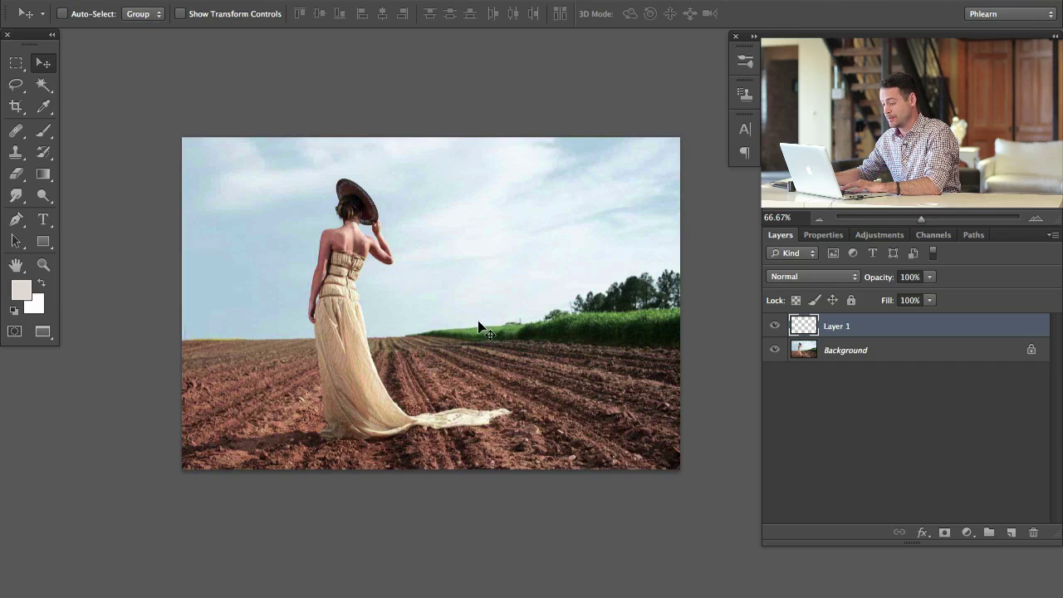
- Set the foreground color to a fully saturated bright magenta
{"action": "key", "text": "b"}
{"action": "key", "text": "i"}
{"action": "left_click", "coordinate": [21, 289]}
{"action": "left_click", "coordinate": [302, 213]}
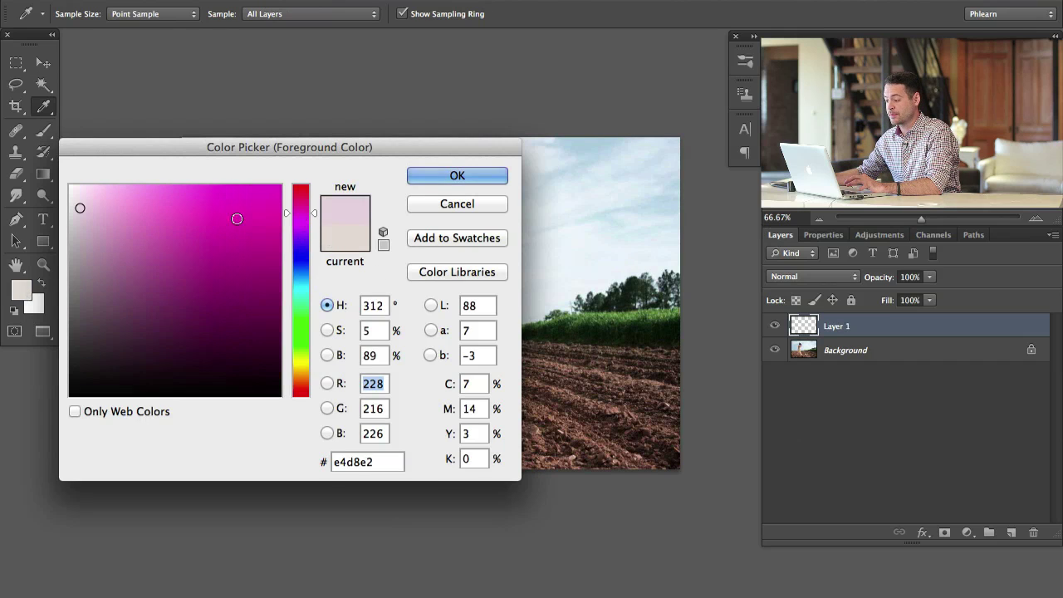
{"action": "left_click_drag", "start_coordinate": [238, 218], "coordinate": [283, 185]}
{"action": "left_click", "coordinate": [486, 174]}
- With a 5 px brush, paint a loop around the trees and green field beside the woman
{"action": "left_click_drag", "start_coordinate": [509, 261], "coordinate": [509, 279]}
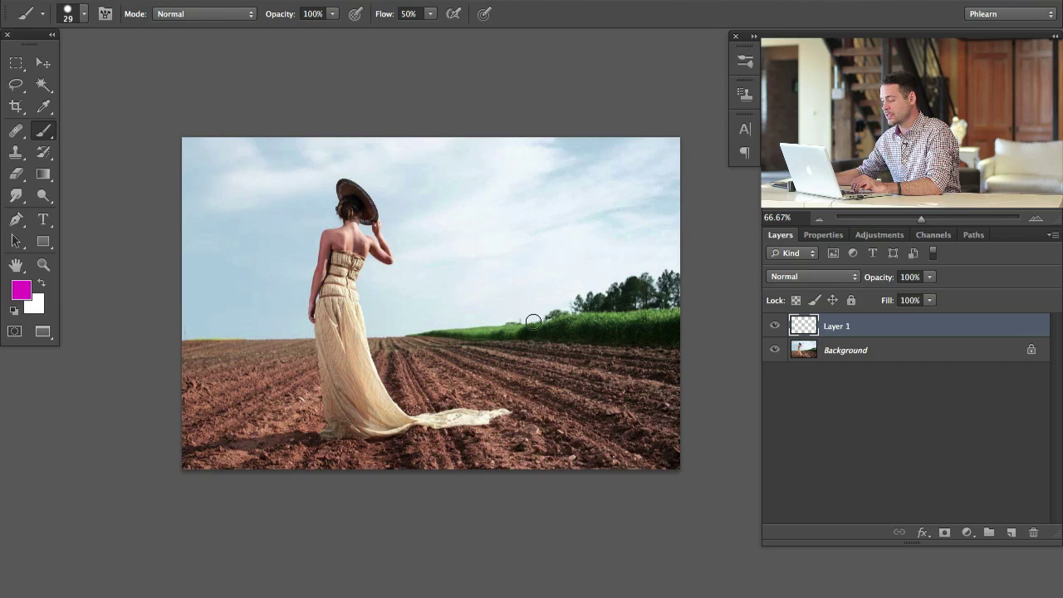
{"action": "left_click_drag", "start_coordinate": [532, 322], "coordinate": [505, 312]}
{"action": "key", "text": "ctrl+plus"}
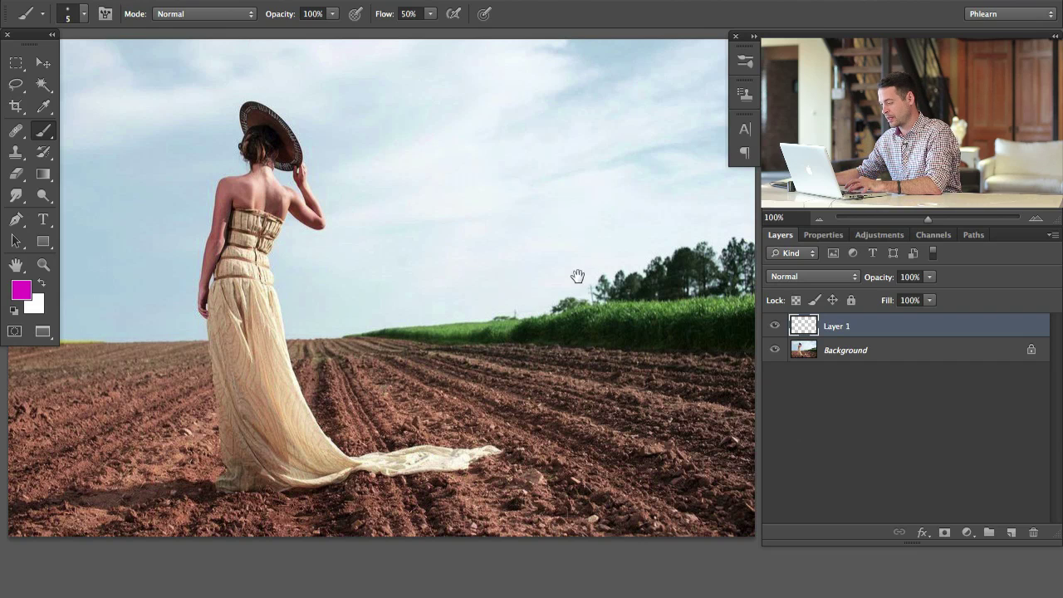
{"action": "scroll", "coordinate": [576, 277], "scroll_direction": "right", "scroll_amount": 3}
{"action": "scroll", "coordinate": [542, 242], "scroll_direction": "left", "scroll_amount": 3}
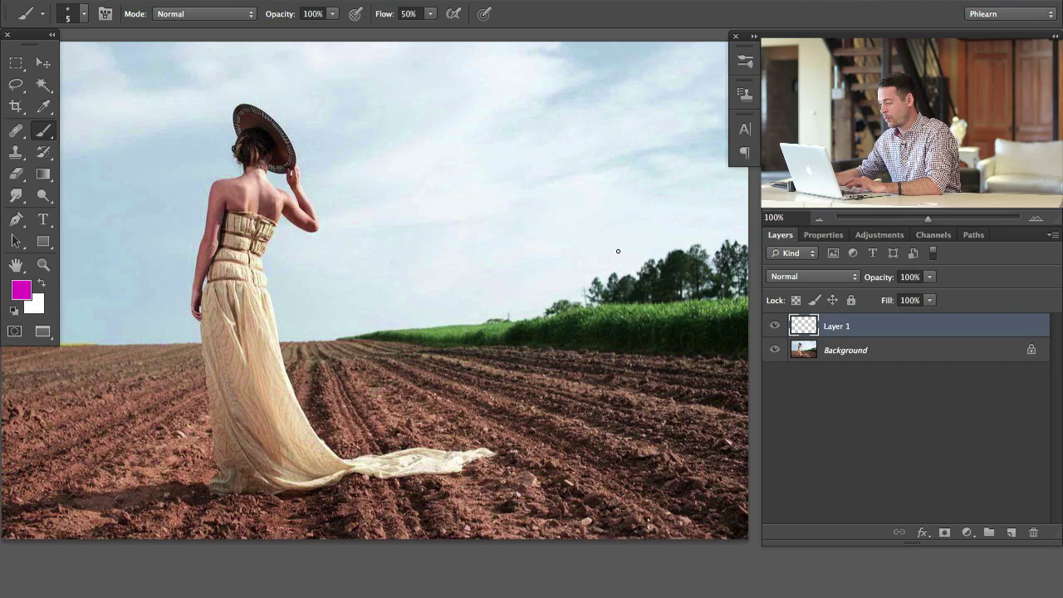
{"action": "scroll", "coordinate": [606, 251], "scroll_direction": "right", "scroll_amount": 2}
{"action": "mouse_move", "coordinate": [714, 213]}
{"action": "left_mouse_down"}
{"action": "mouse_move", "coordinate": [378, 275]}
{"action": "mouse_move", "coordinate": [260, 315]}
{"action": "mouse_move", "coordinate": [351, 347]}
{"action": "mouse_move", "coordinate": [699, 368]}
{"action": "left_mouse_up"}
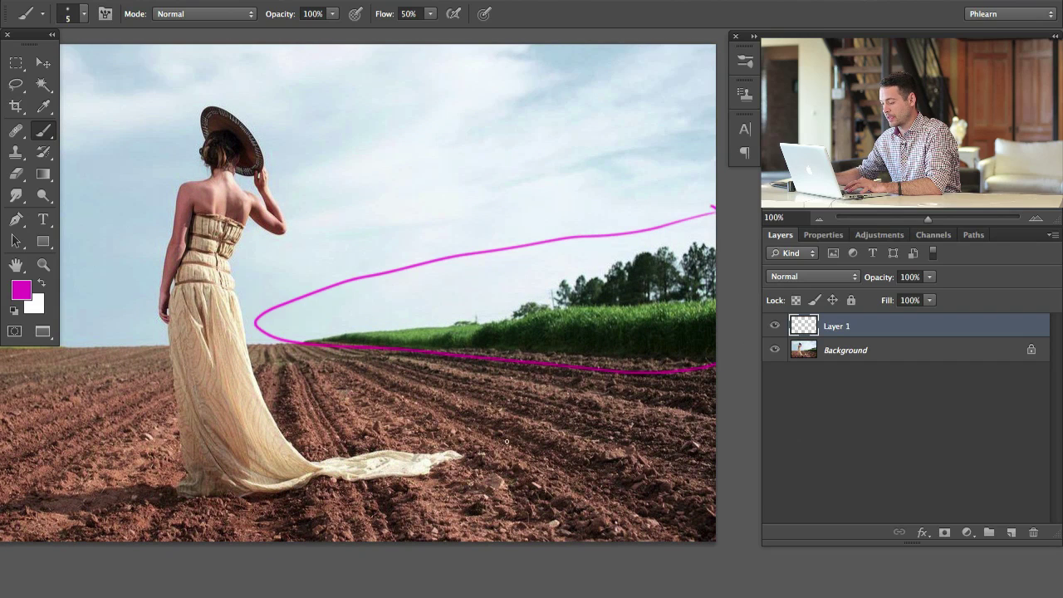
- Paint guide strokes along the furrows toward the vanishing point and a straight line across the green field from the horizon
{"action": "left_click_drag", "start_coordinate": [595, 528], "coordinate": [358, 372]}
{"action": "left_click_drag", "start_coordinate": [433, 465], "coordinate": [301, 318]}
{"action": "left_click_drag", "start_coordinate": [365, 488], "coordinate": [168, 362]}
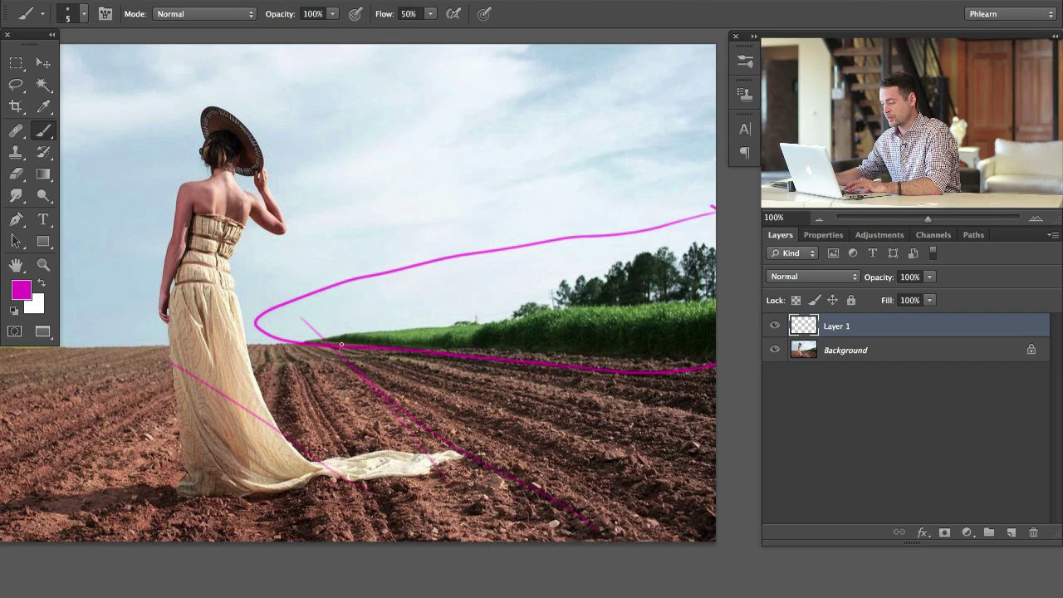
{"action": "left_click_drag", "start_coordinate": [311, 343], "coordinate": [754, 341]}
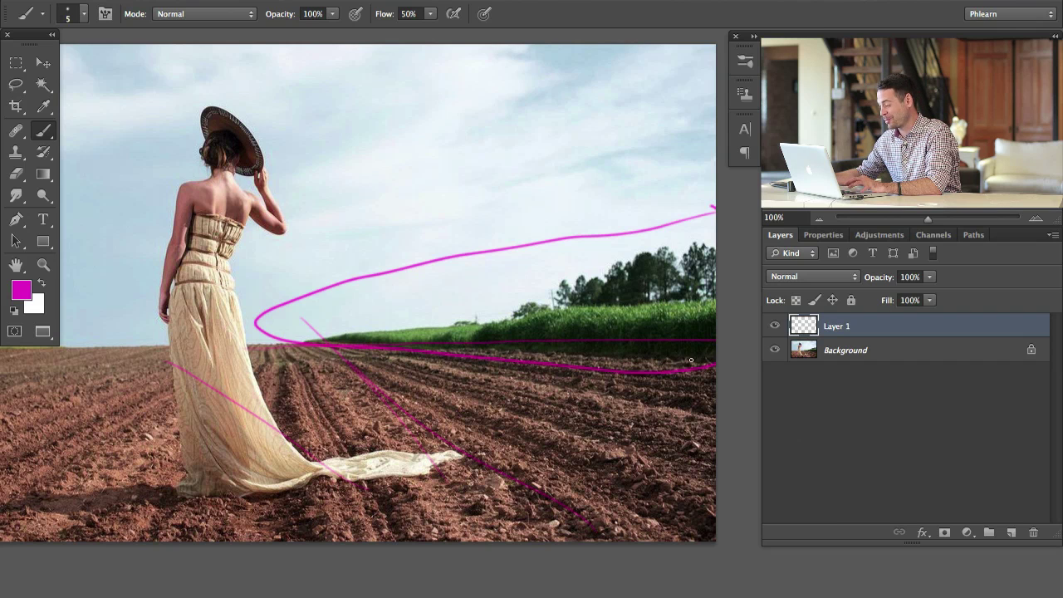
- Remove the magenta annotations, leaving a blank layer above the Background
{"action": "mouse_move", "coordinate": [421, 391]}
{"action": "left_mouse_down"}
{"action": "mouse_move", "coordinate": [534, 399]}
{"action": "mouse_move", "coordinate": [575, 365]}
{"action": "left_mouse_up"}
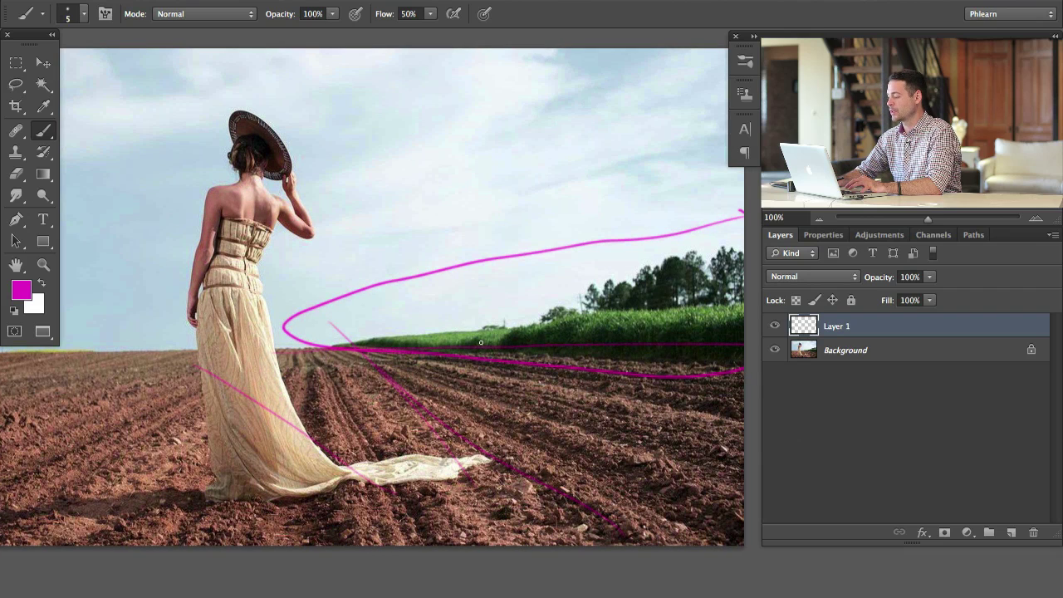
{"action": "key", "text": "Delete"}
{"action": "key", "text": "ctrl+shift+alt+n"}
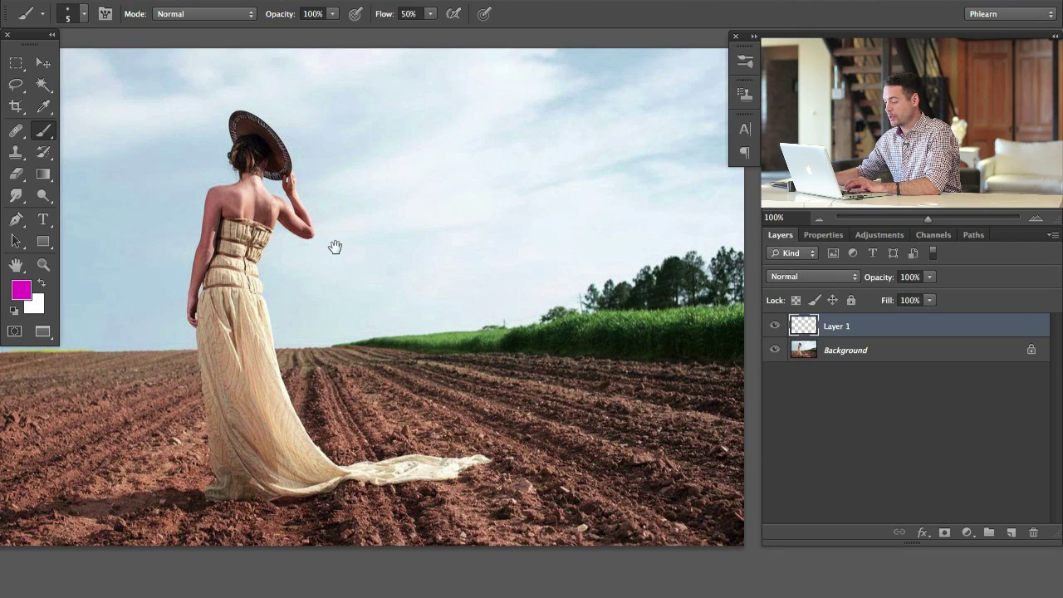
- Show the rulers and place a horizontal guide along the horizon of the plowed field
{"action": "mouse_move", "coordinate": [512, 369]}
{"action": "left_mouse_down"}
{"action": "mouse_move", "coordinate": [623, 353]}
{"action": "mouse_move", "coordinate": [531, 372]}
{"action": "left_mouse_up"}
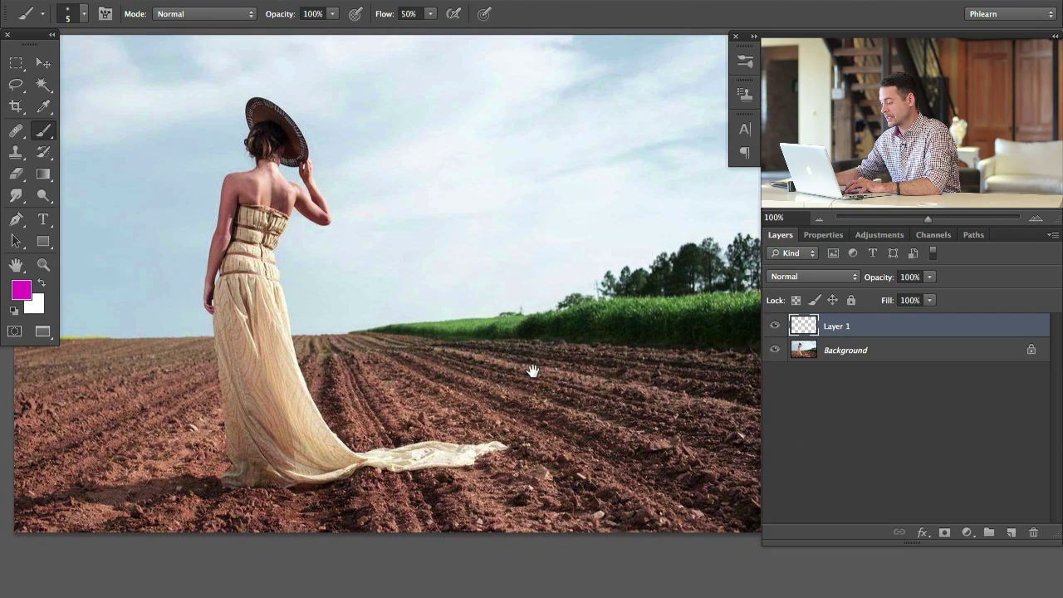
{"action": "key", "text": "ctrl+minus"}
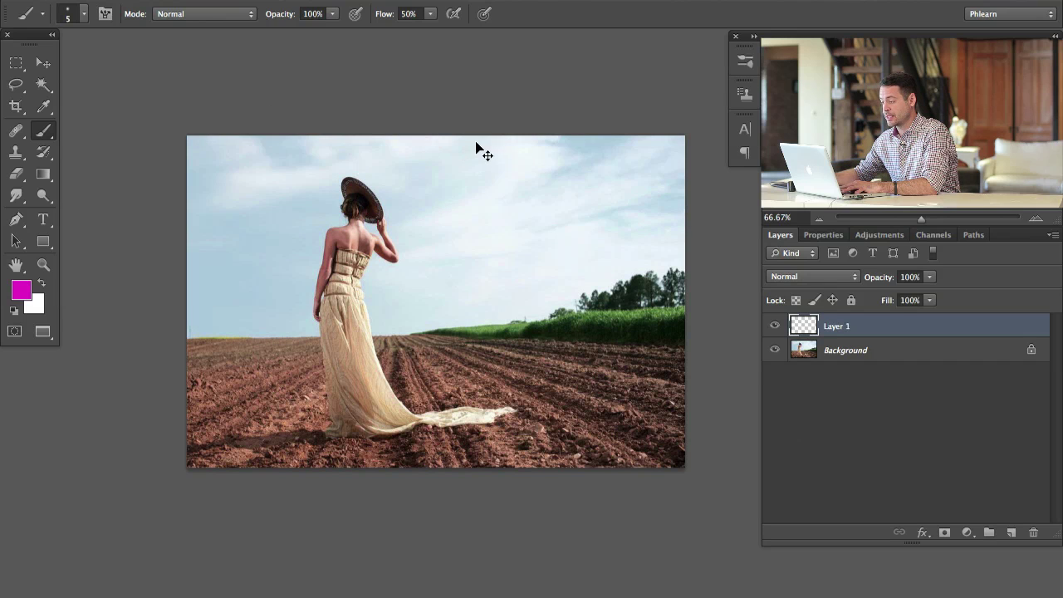
{"action": "key", "text": "super+r"}
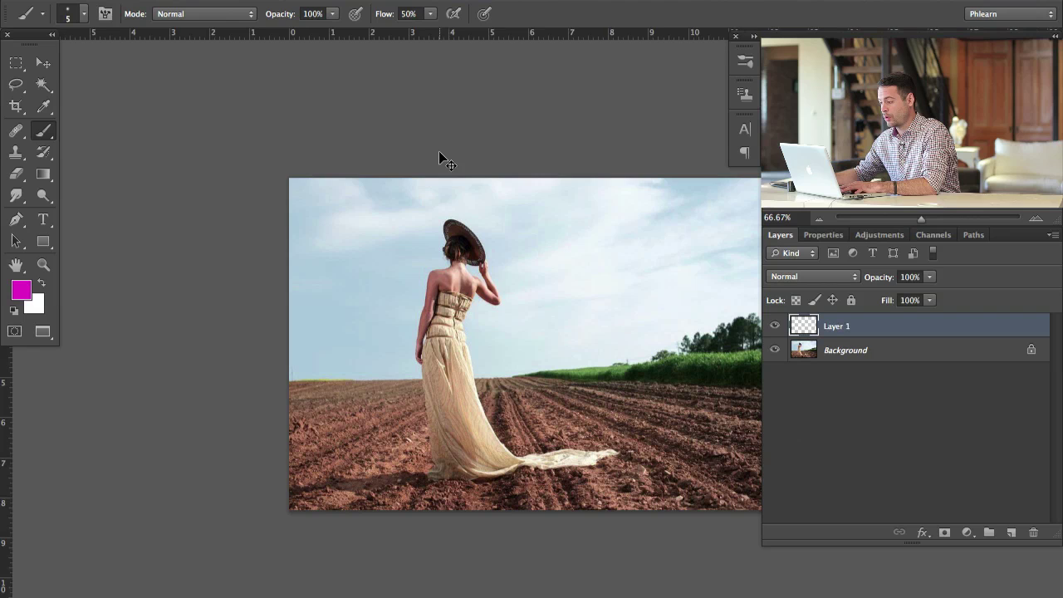
{"action": "left_click", "coordinate": [470, 2]}
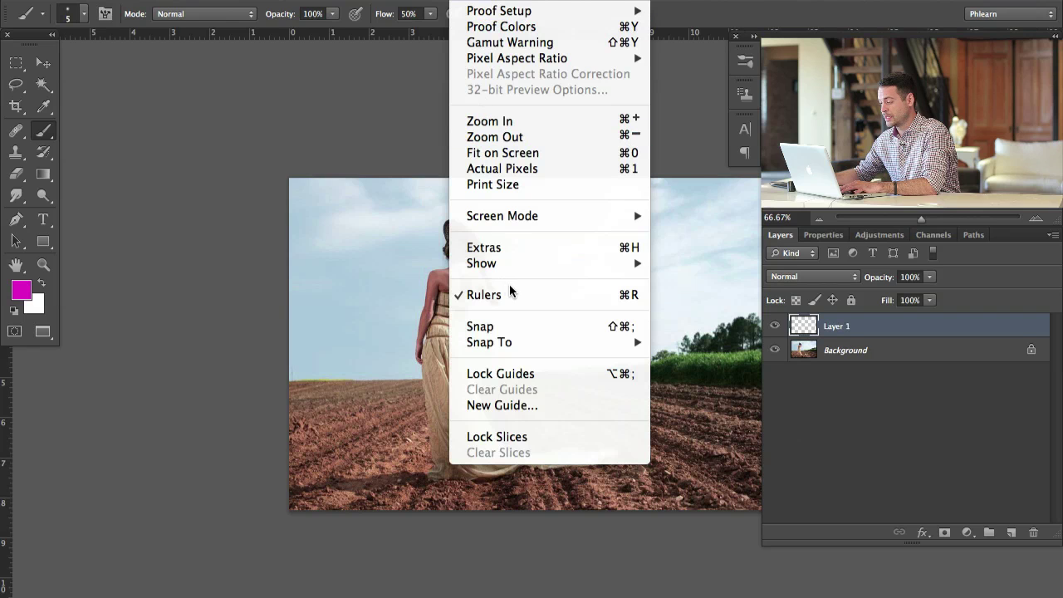
{"action": "left_click", "coordinate": [327, 108]}
{"action": "left_click_drag", "start_coordinate": [576, 291], "coordinate": [422, 231]}
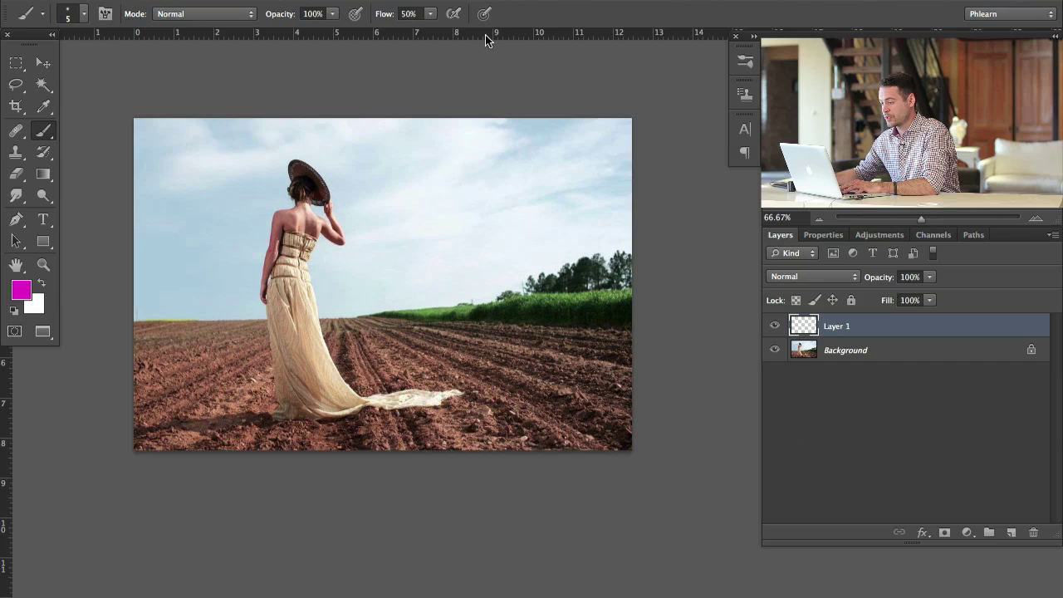
{"action": "left_click_drag", "start_coordinate": [486, 36], "coordinate": [567, 318]}
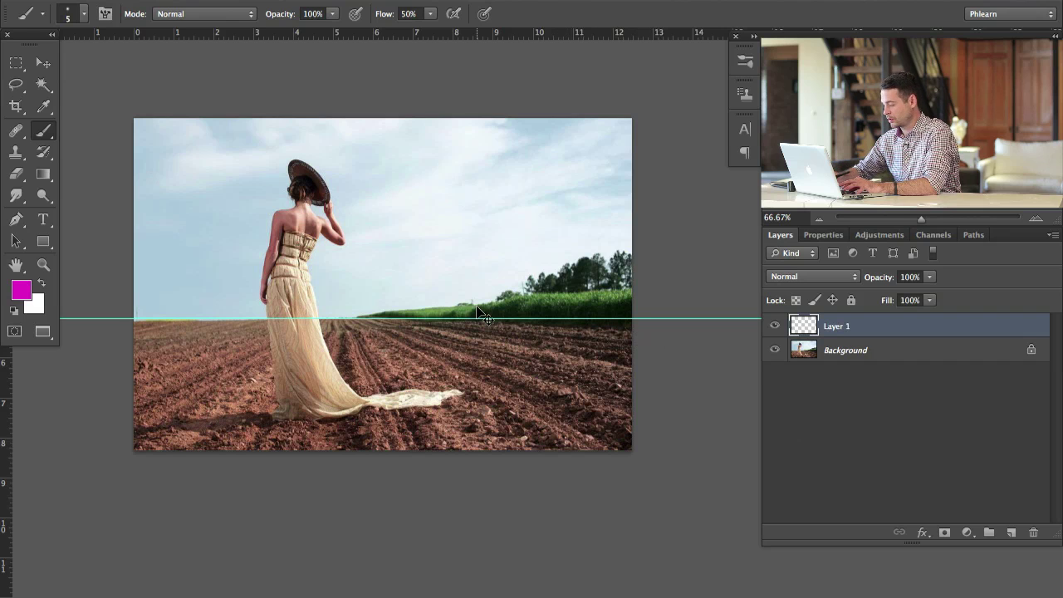
- Duplicate the Background layer
{"action": "key", "text": "ctrl+plus"}
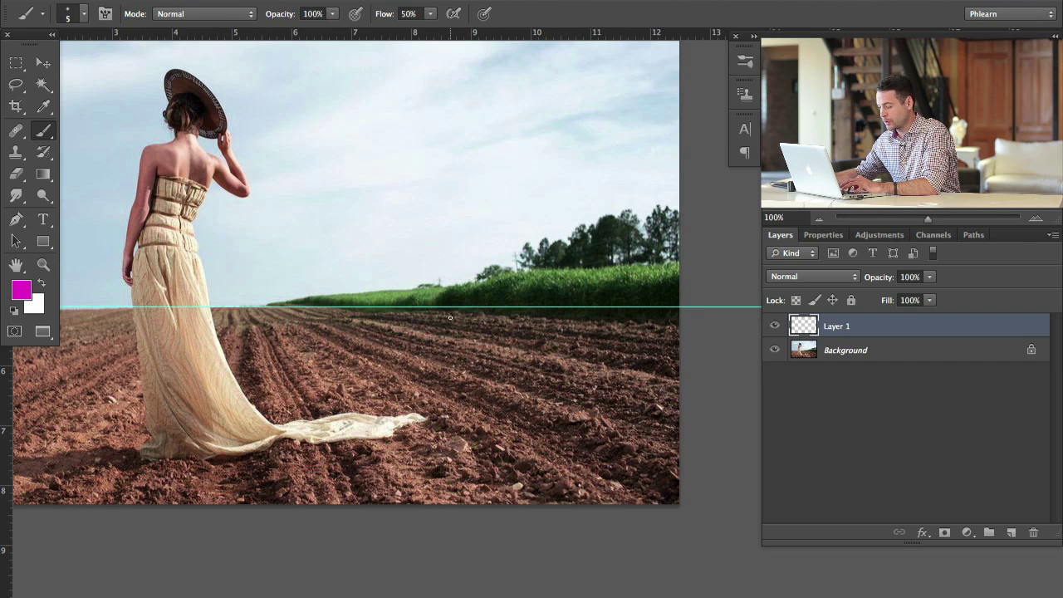
{"action": "left_click_drag", "start_coordinate": [450, 321], "coordinate": [461, 334]}
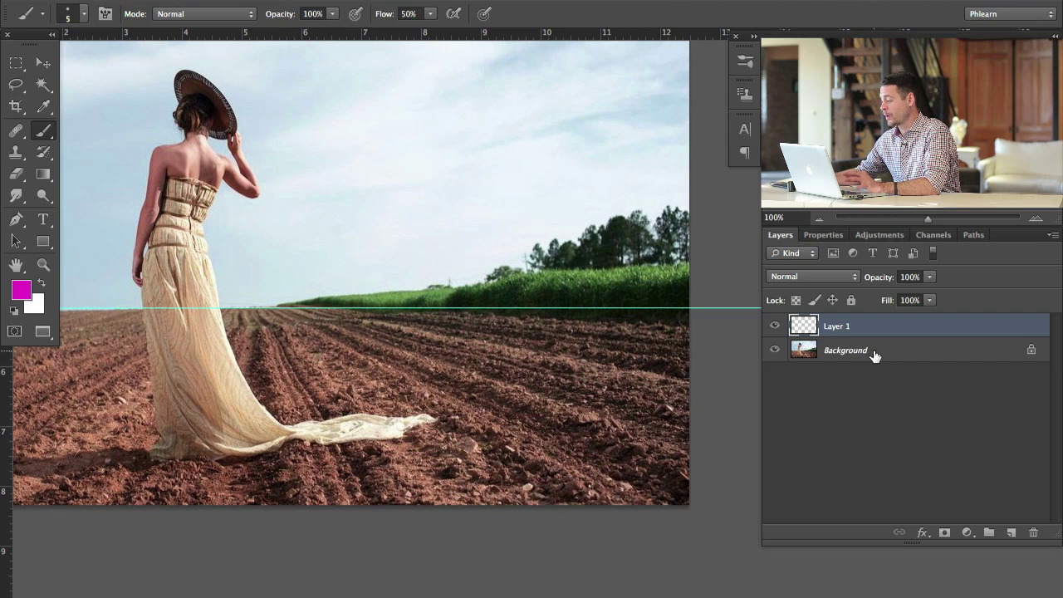
{"action": "left_click", "coordinate": [882, 357]}
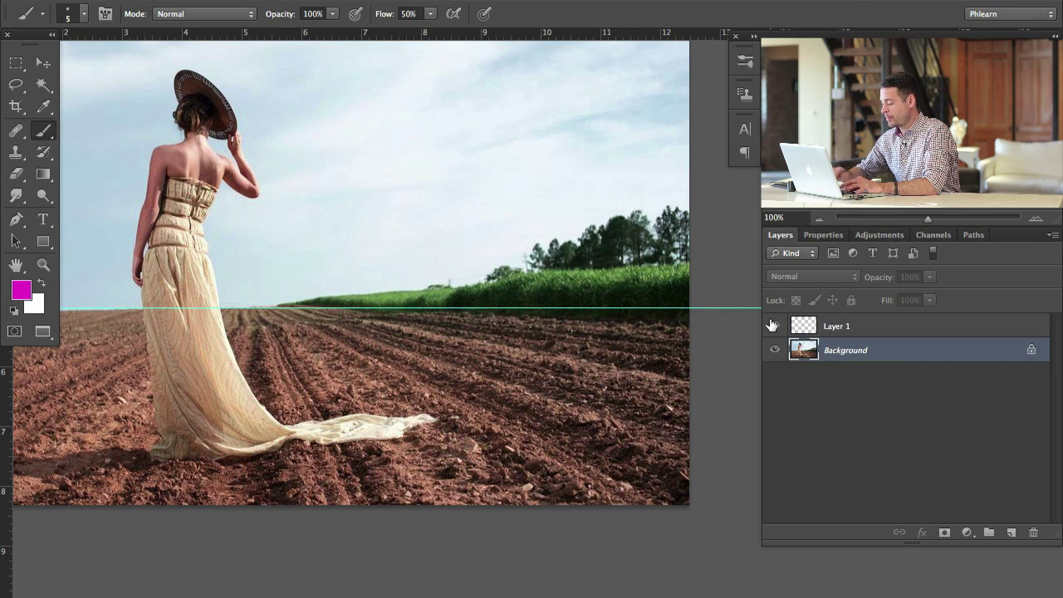
{"action": "key", "text": "super+j"}
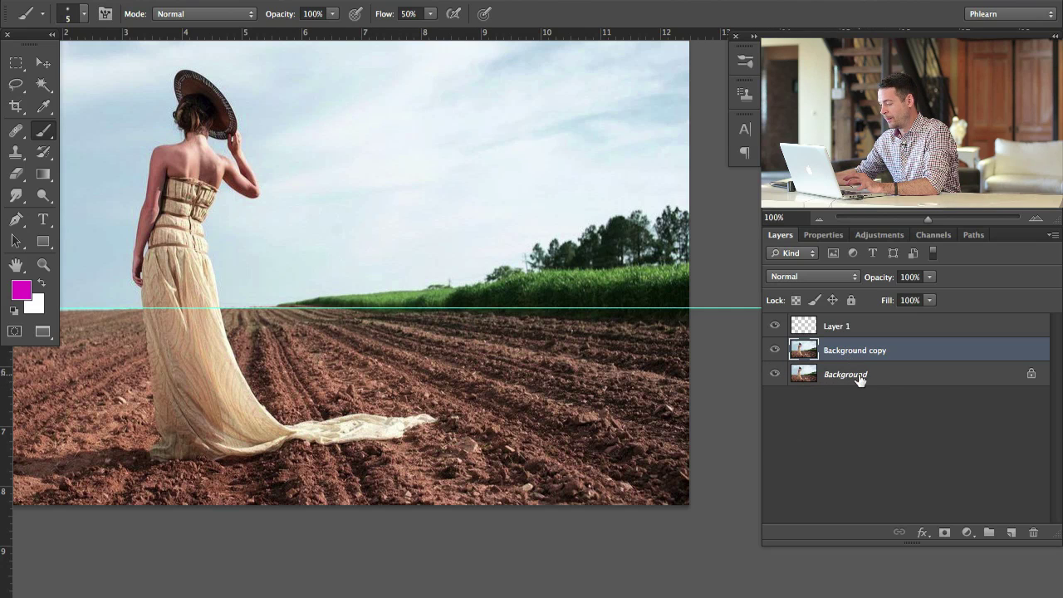
- Lasso the plowed field from the vanishing point to the photo's lower-right corner and copy it to a new layer
{"action": "key", "text": "l"}
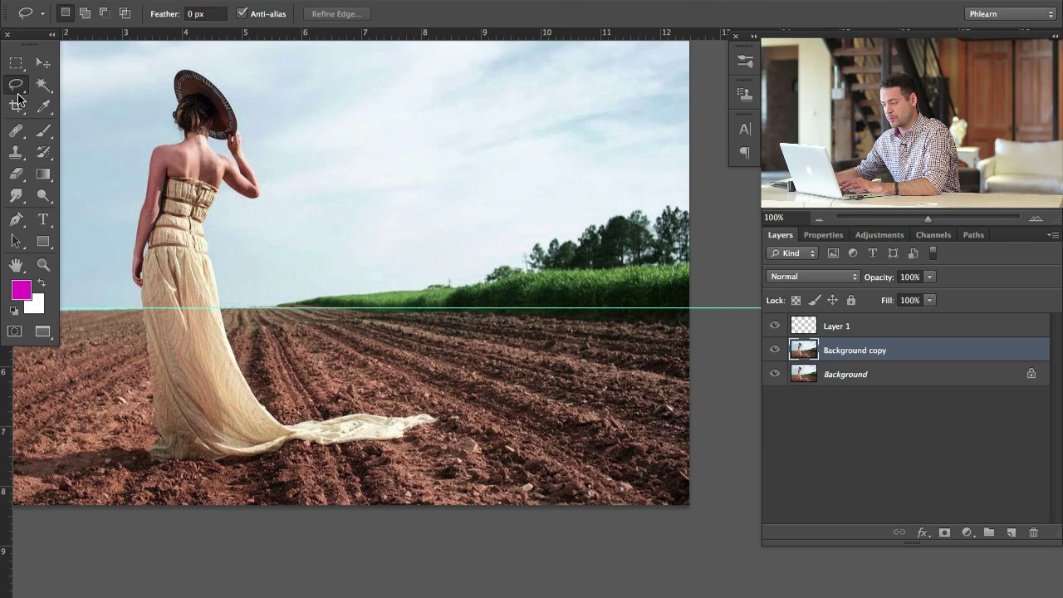
{"action": "mouse_move", "coordinate": [291, 294]}
{"action": "left_mouse_down"}
{"action": "mouse_move", "coordinate": [268, 299]}
{"action": "mouse_move", "coordinate": [364, 360]}
{"action": "left_mouse_up"}
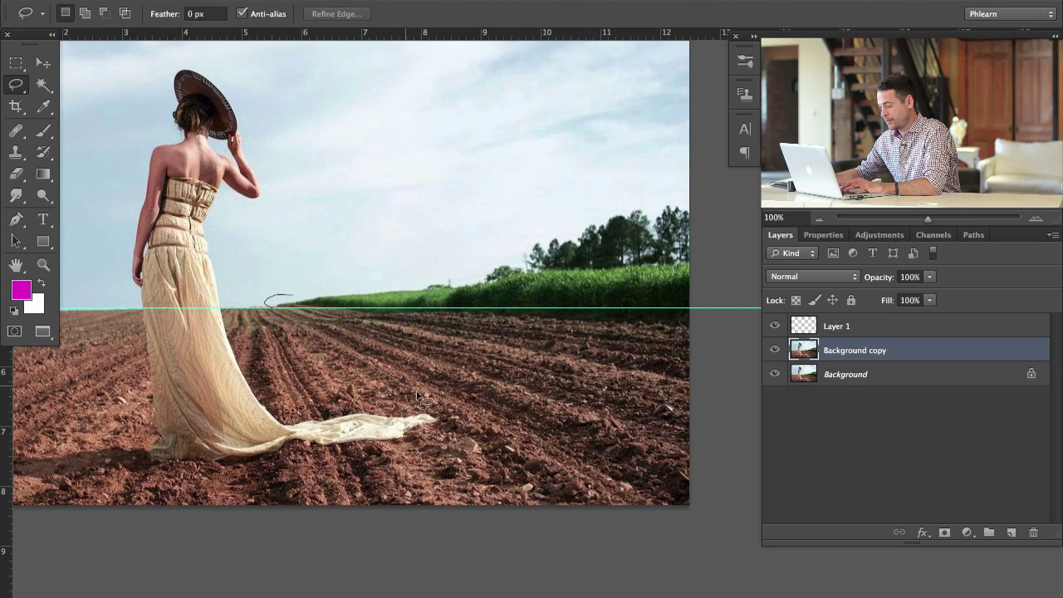
{"action": "mouse_move", "coordinate": [453, 412]}
{"action": "left_mouse_down"}
{"action": "mouse_move", "coordinate": [609, 512]}
{"action": "mouse_move", "coordinate": [691, 526]}
{"action": "mouse_move", "coordinate": [717, 374]}
{"action": "mouse_move", "coordinate": [715, 205]}
{"action": "mouse_move", "coordinate": [715, 276]}
{"action": "mouse_move", "coordinate": [700, 288]}
{"action": "mouse_move", "coordinate": [297, 299]}
{"action": "left_mouse_up"}
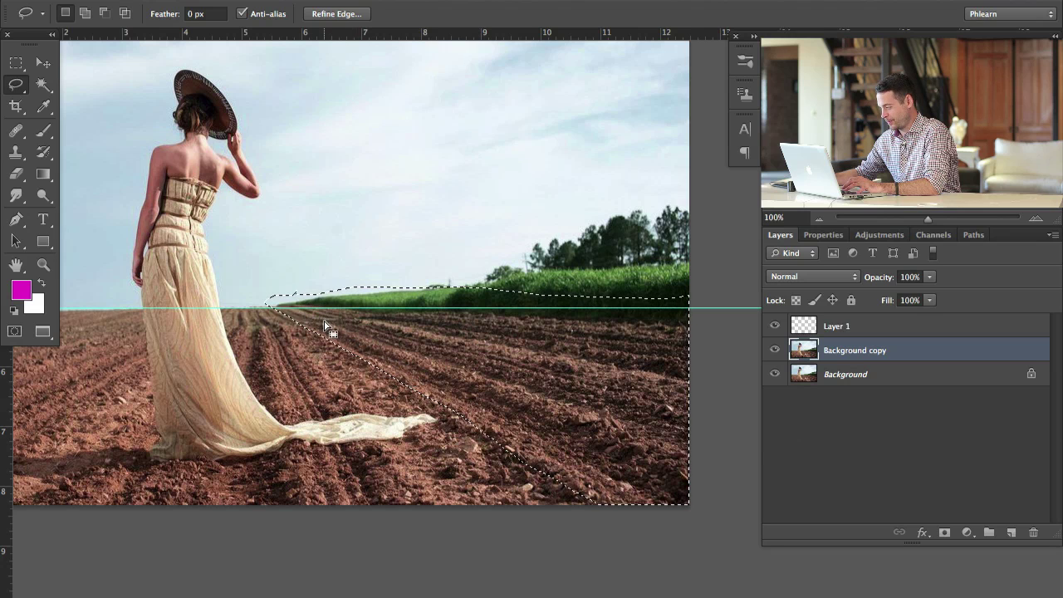
{"action": "left_click", "coordinate": [774, 350]}
{"action": "left_click", "coordinate": [773, 349]}
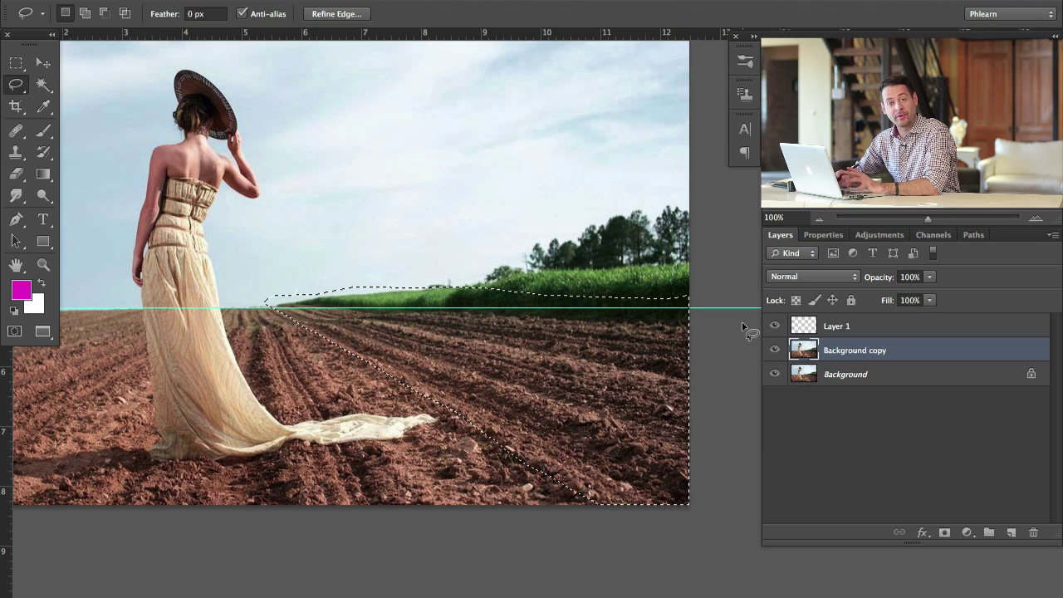
{"action": "key", "text": "ctrl+j"}
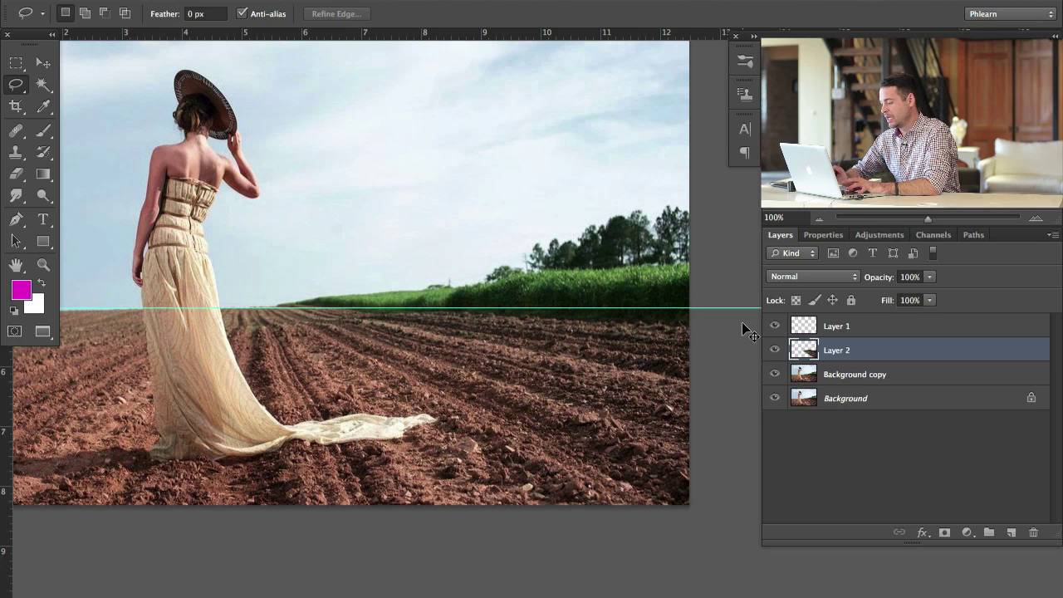
- Try moving the copied field piece up over the sky, and undo the move
{"action": "key", "text": "v"}
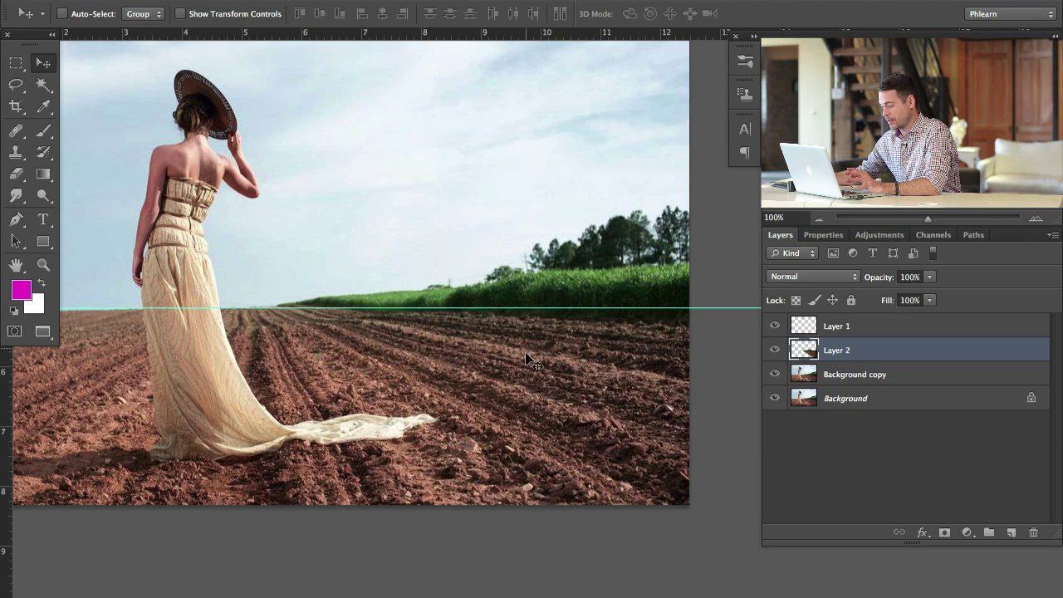
{"action": "left_click_drag", "start_coordinate": [547, 426], "coordinate": [465, 213]}
{"action": "key", "text": "ctrl+z"}
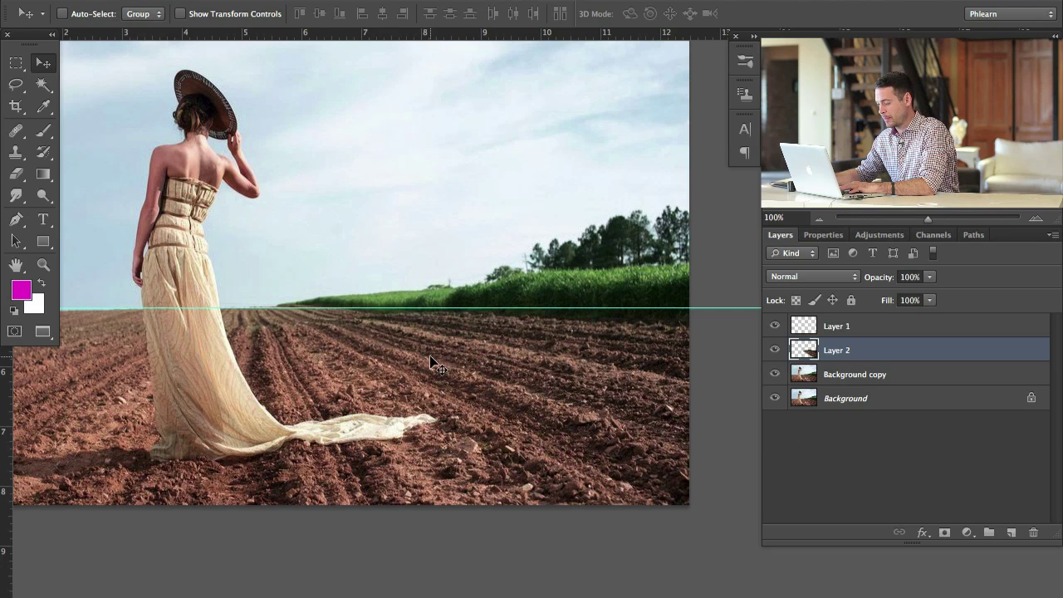
- Start a free transform on the copied field and move its reference point to the furrows' vanishing point, X 409 px, Y 361 px
{"action": "key", "text": "ctrl+t"}
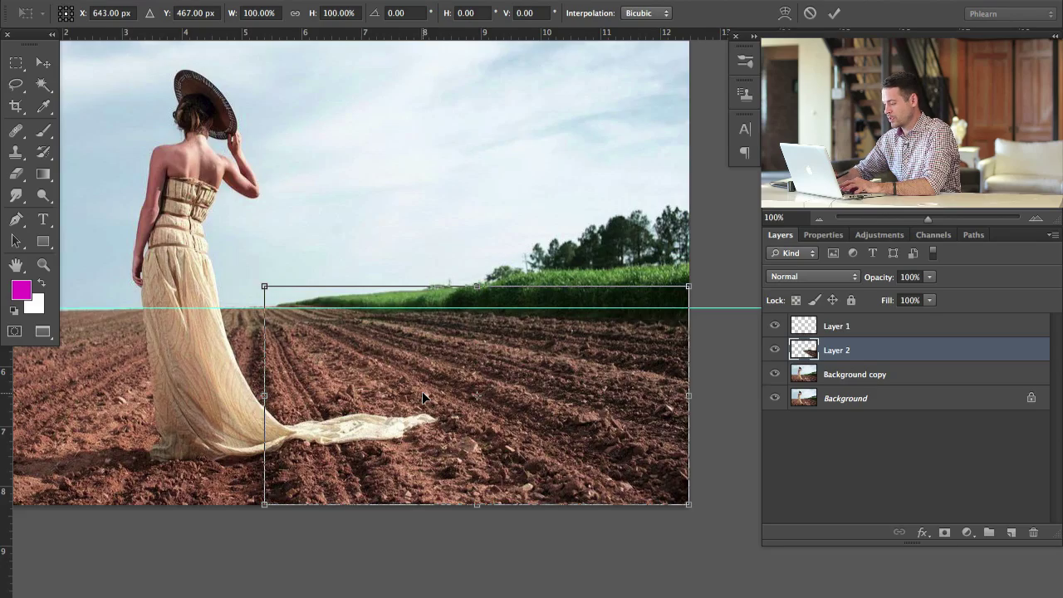
{"action": "key", "text": "ctrl+plus"}
{"action": "key", "text": "ctrl+plus"}
{"action": "left_click_drag", "start_coordinate": [523, 423], "coordinate": [595, 155]}
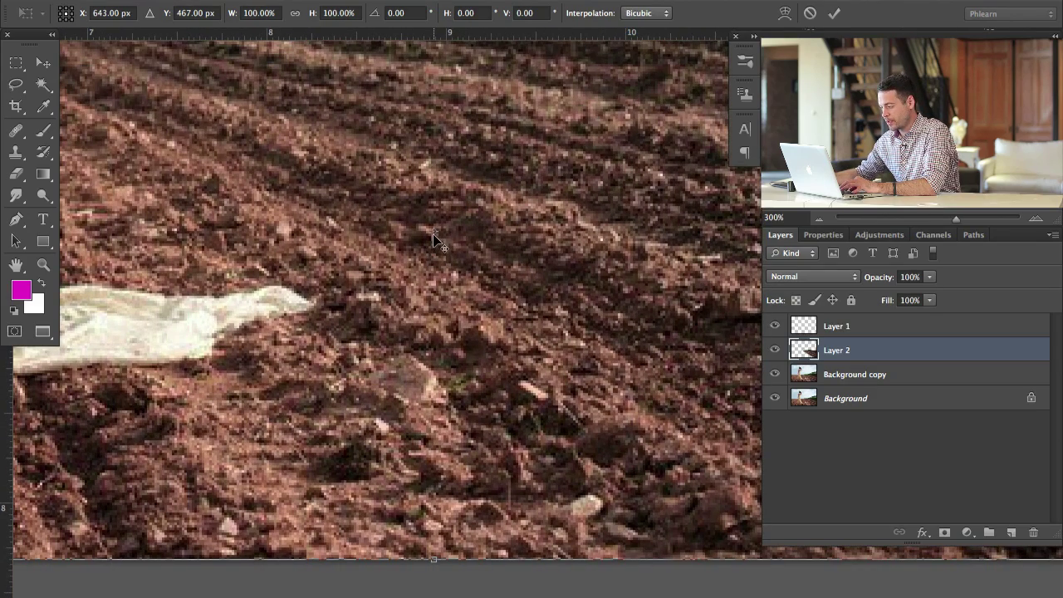
{"action": "key", "text": "ctrl+minus"}
{"action": "key", "text": "ctrl+minus"}
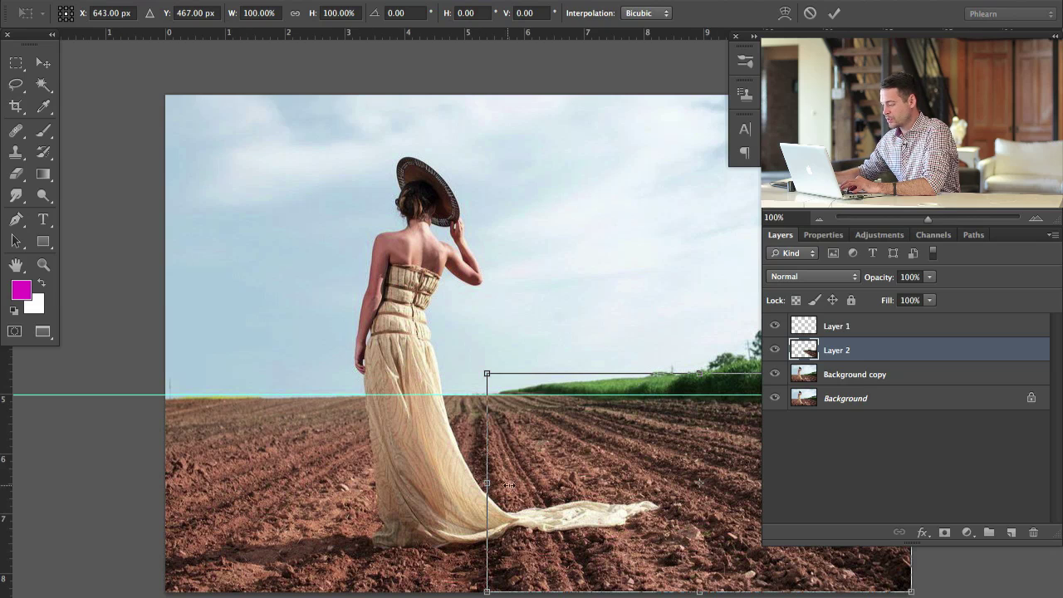
{"action": "left_click_drag", "start_coordinate": [692, 499], "coordinate": [549, 374]}
{"action": "left_click_drag", "start_coordinate": [447, 358], "coordinate": [338, 276]}
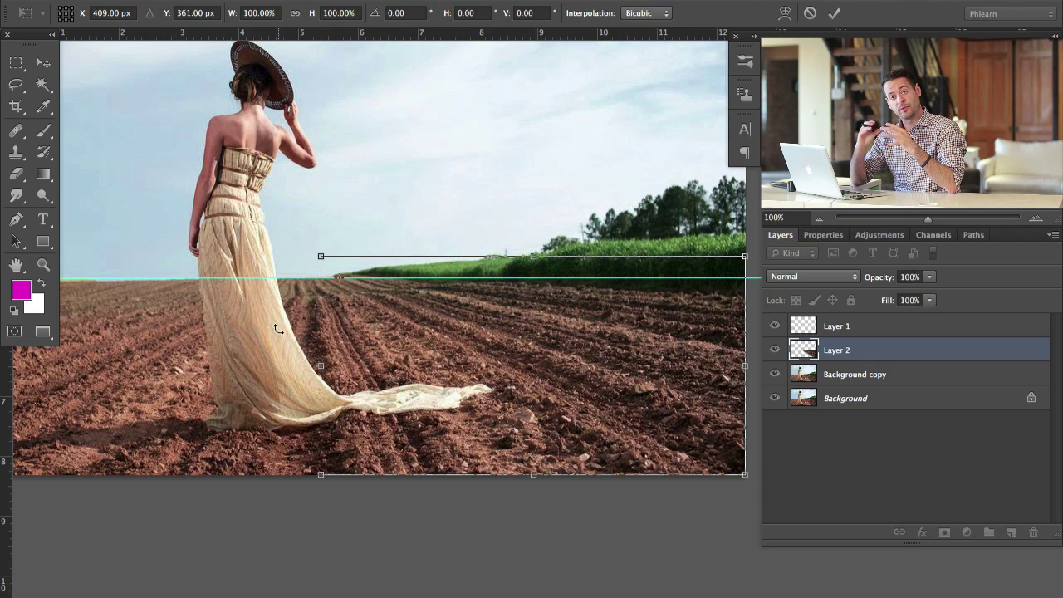
{"action": "left_click_drag", "start_coordinate": [499, 342], "coordinate": [385, 260]}
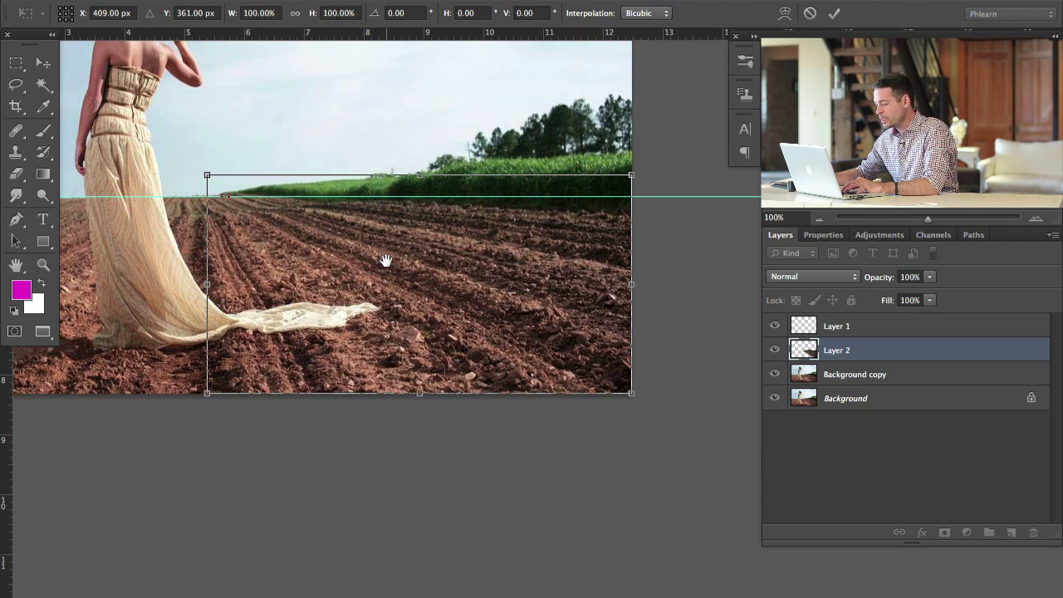
{"action": "left_click_drag", "start_coordinate": [402, 310], "coordinate": [392, 331]}
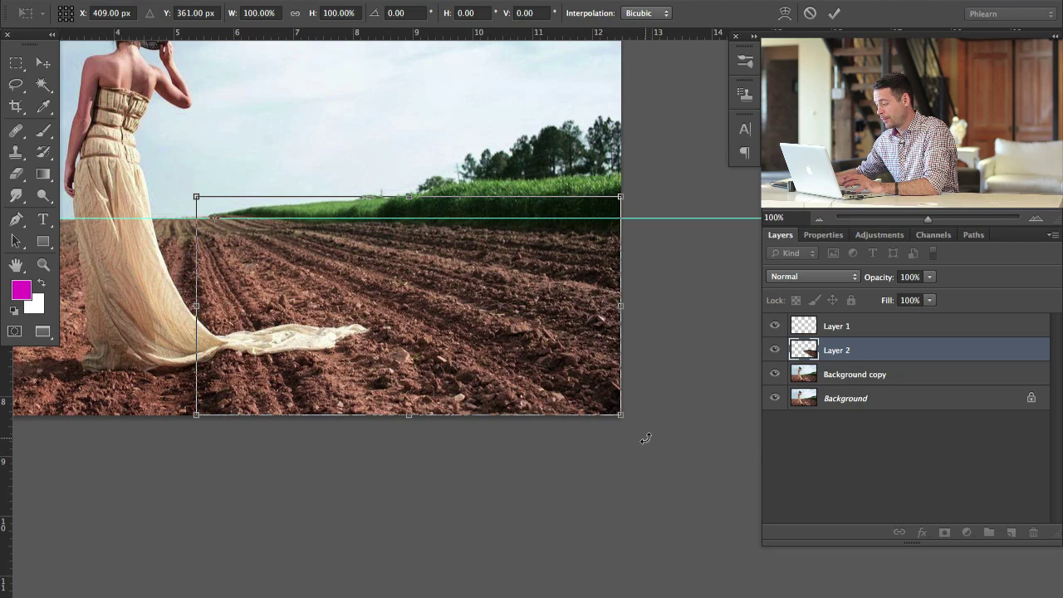
- Rotate the copied field about -3.19° around the vanishing point and compare it with Layer 2 hidden and shown
{"action": "left_click_drag", "start_coordinate": [645, 437], "coordinate": [653, 412]}
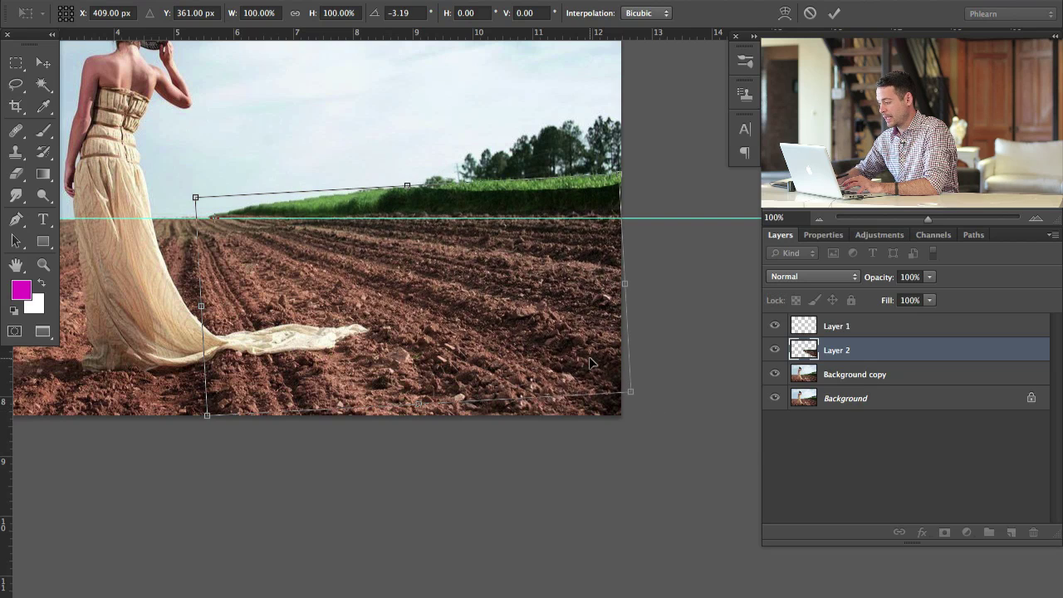
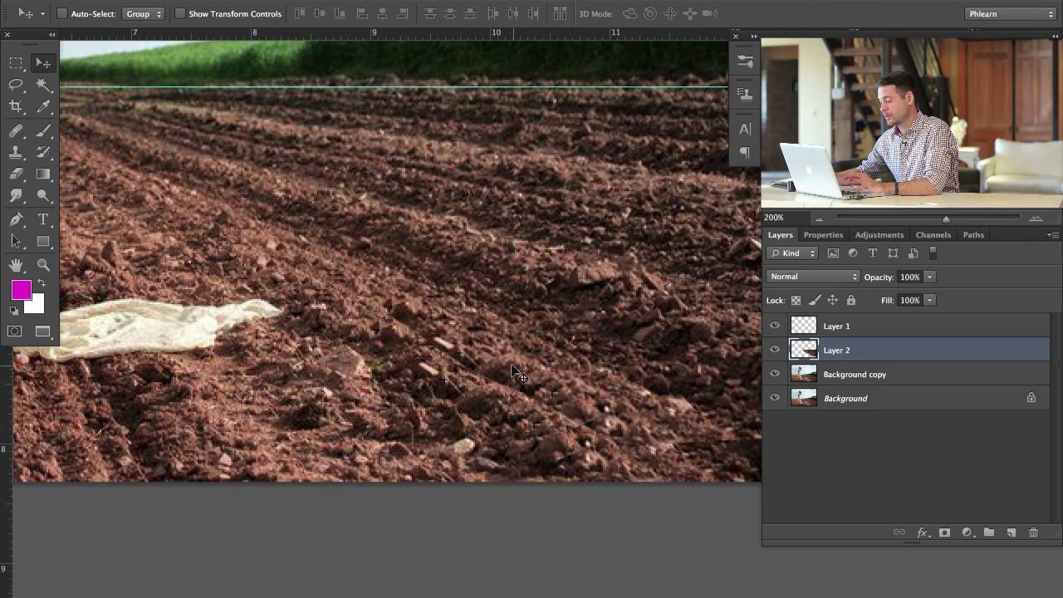
{"action": "left_click_drag", "start_coordinate": [360, 297], "coordinate": [450, 317]}
{"action": "left_click", "coordinate": [774, 349]}
{"action": "left_click", "coordinate": [773, 349]}
{"action": "left_click", "coordinate": [774, 350]}
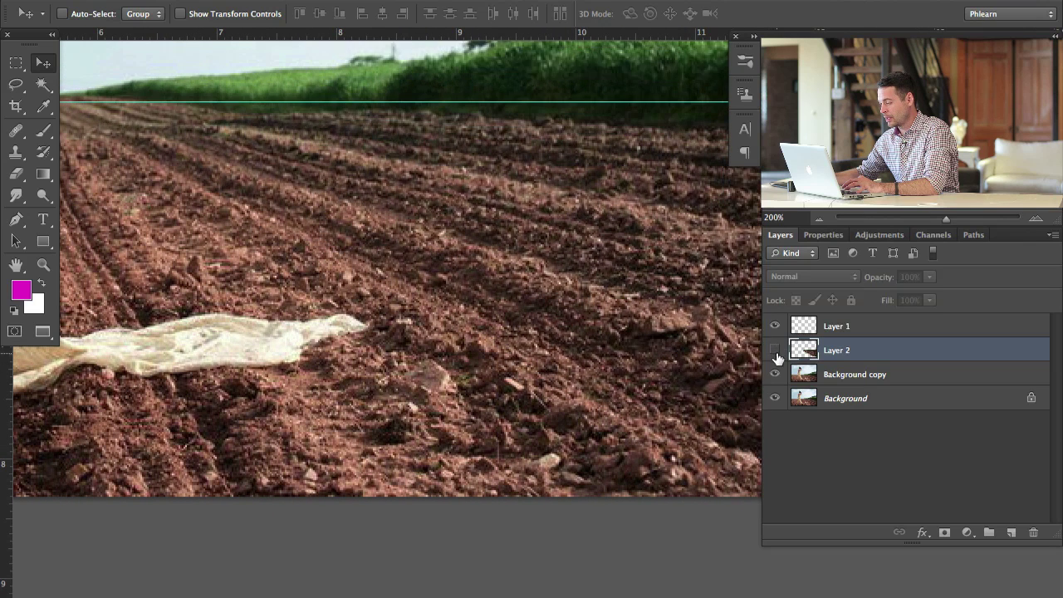
{"action": "left_click", "coordinate": [774, 350]}
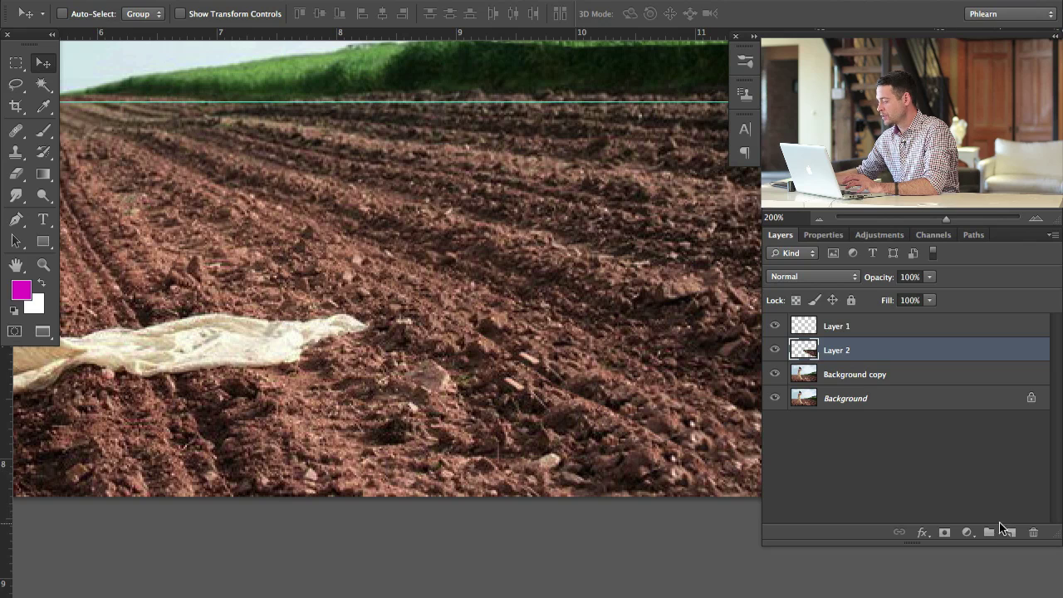
- Add a layer mask to Layer 2 and set up a round brush about 57 px in size
{"action": "left_click", "coordinate": [945, 533]}
{"action": "key", "text": "b"}
{"action": "right_click", "coordinate": [440, 193]}
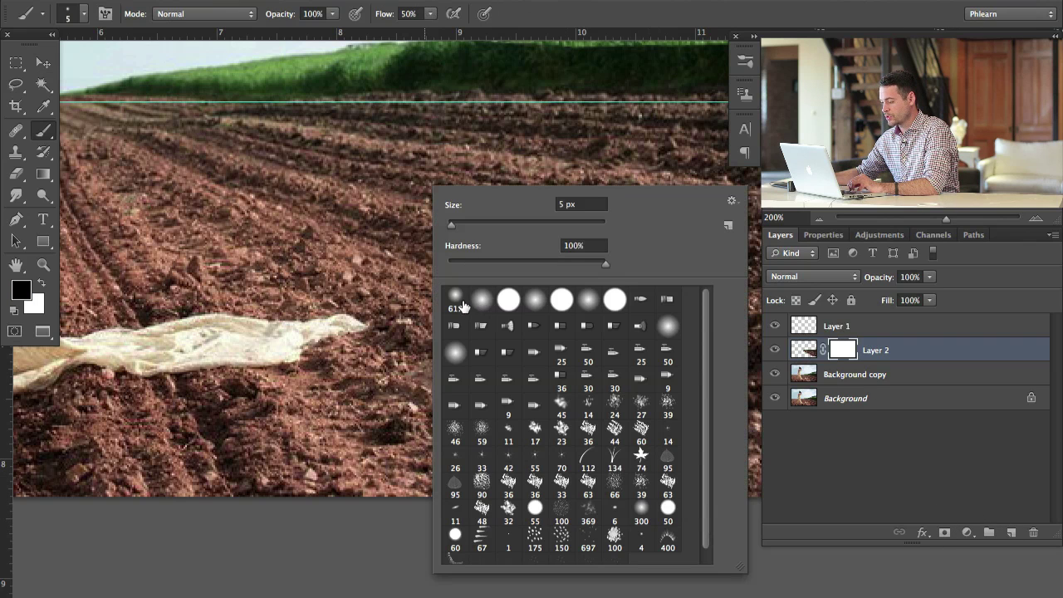
{"action": "double_click", "coordinate": [461, 302]}
{"action": "left_click_drag", "start_coordinate": [447, 276], "coordinate": [189, 268], "text": "ctrl+alt"}
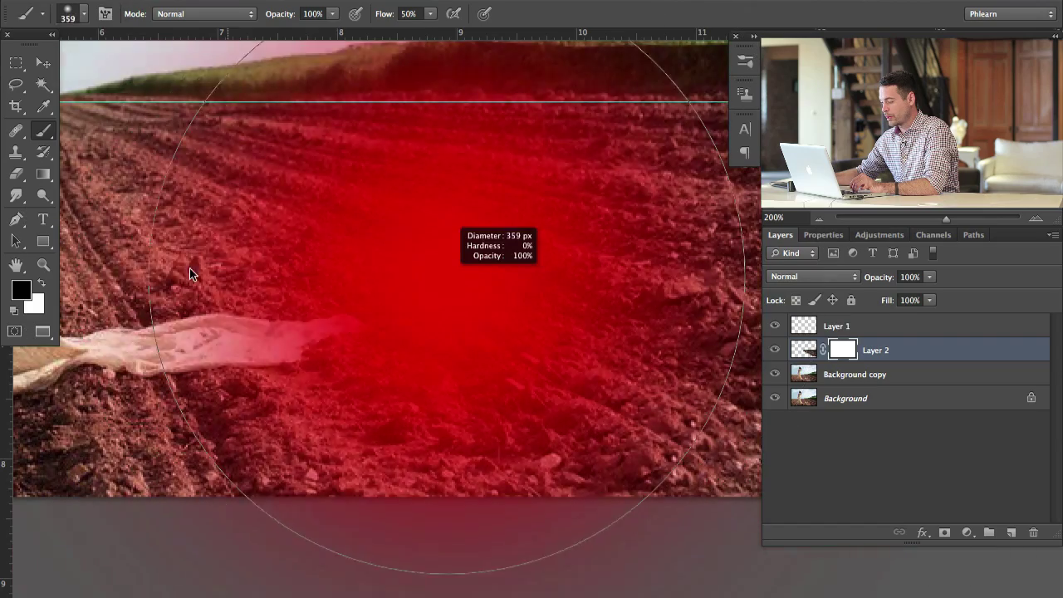
{"action": "mouse_move", "coordinate": [489, 287]}
{"action": "left_mouse_down"}
{"action": "mouse_move", "coordinate": [370, 255]}
{"action": "mouse_move", "coordinate": [395, 413]}
{"action": "left_mouse_up"}
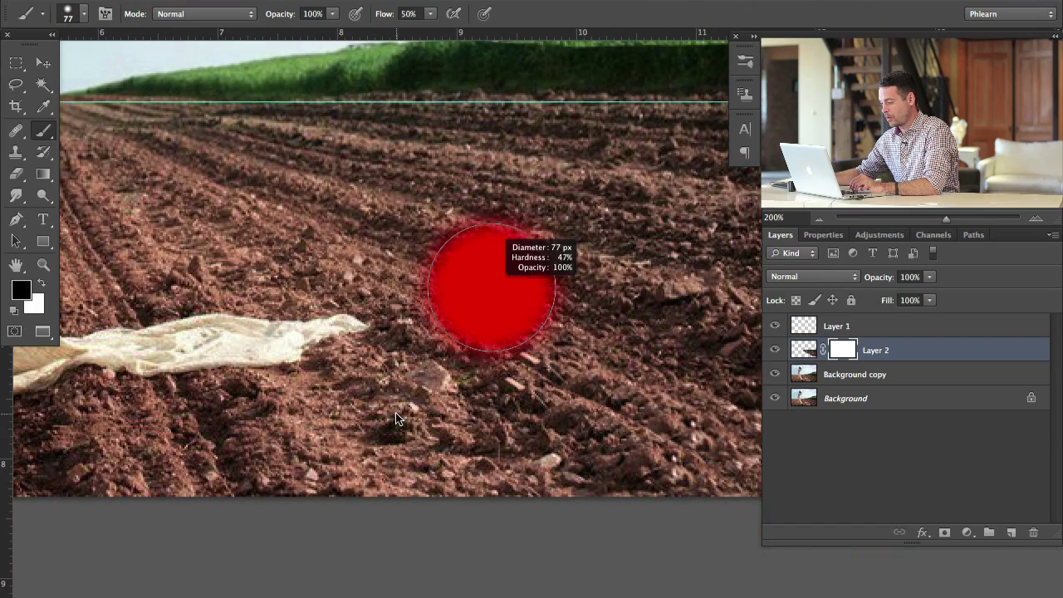
{"action": "left_click_drag", "start_coordinate": [427, 258], "coordinate": [410, 375]}
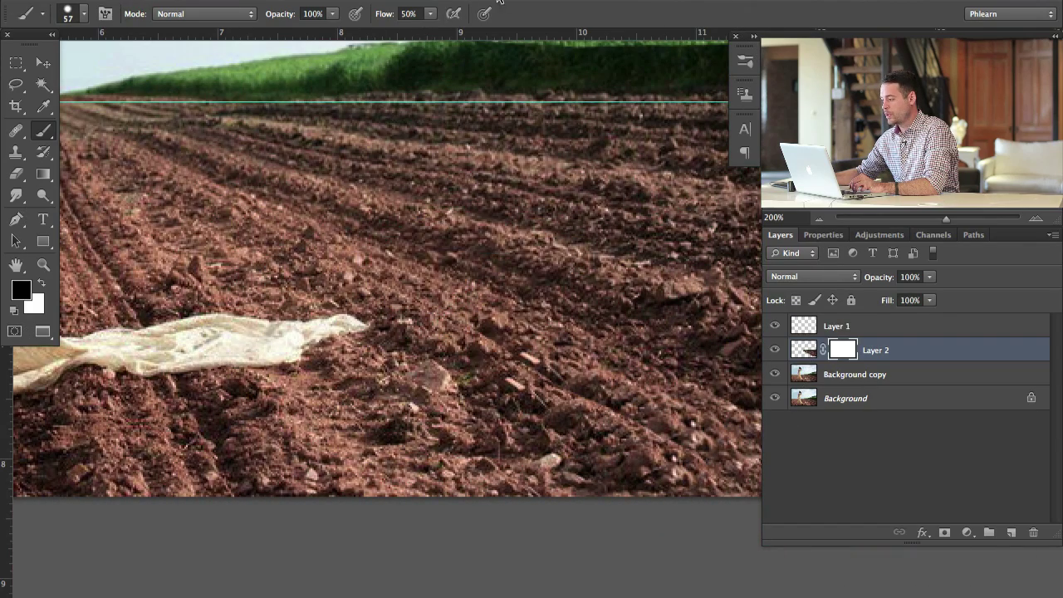
- Reduce the brush to 12 px and shape its tip to an 88° angle and 56% roundness
{"action": "left_click", "coordinate": [498, 0]}
{"action": "left_click", "coordinate": [522, 137]}
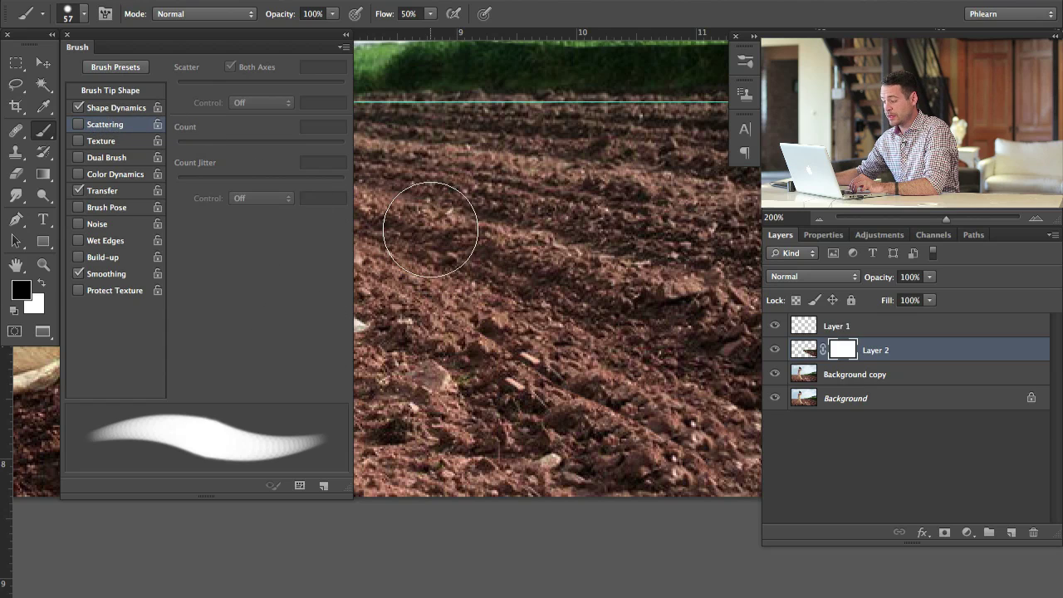
{"action": "left_click_drag", "start_coordinate": [450, 240], "coordinate": [415, 241]}
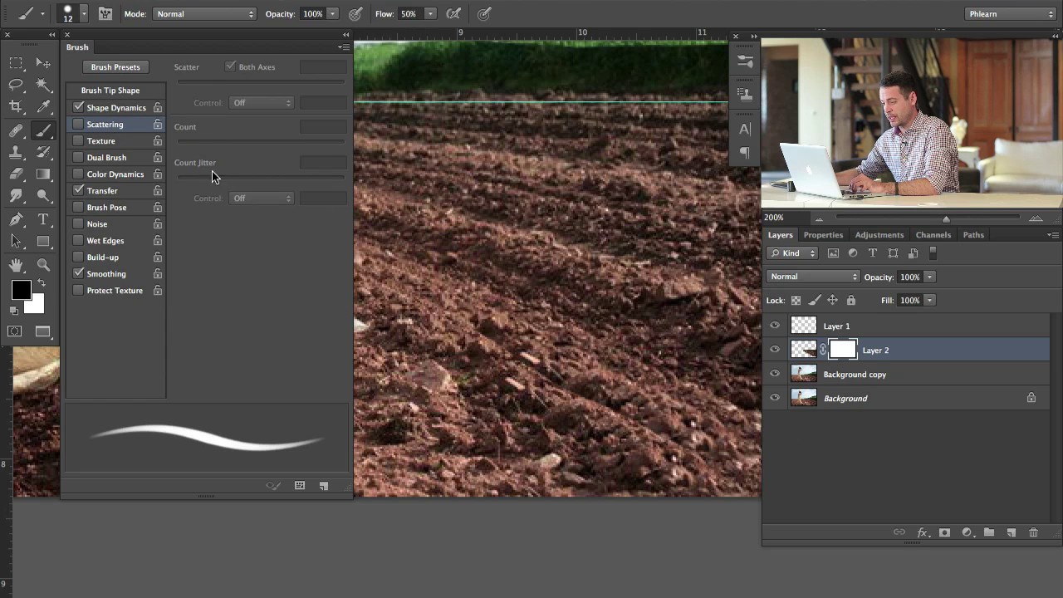
{"action": "left_click", "coordinate": [135, 90]}
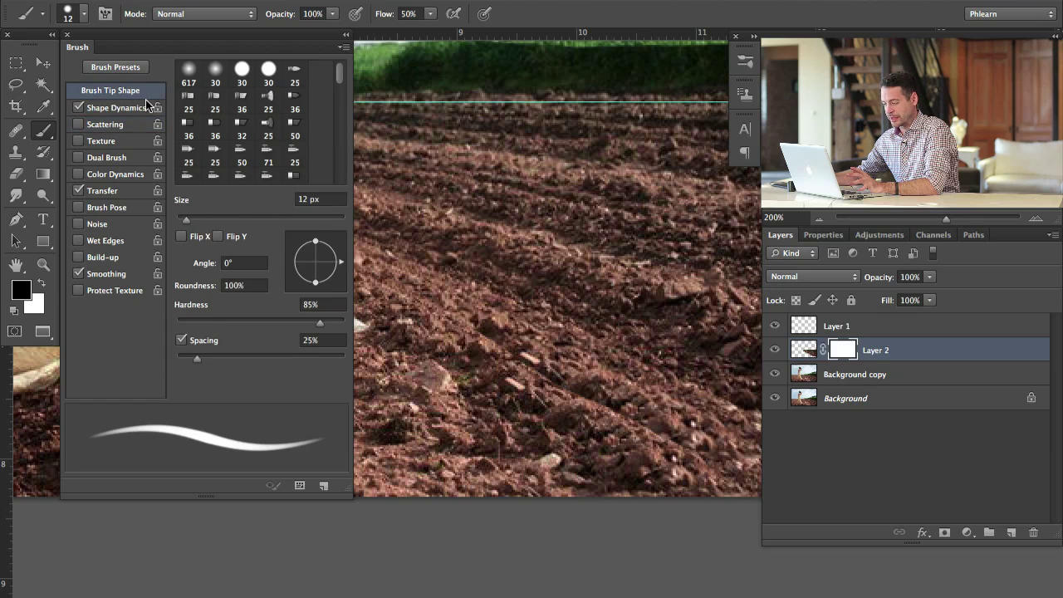
{"action": "mouse_move", "coordinate": [316, 283]}
{"action": "left_mouse_down"}
{"action": "mouse_move", "coordinate": [326, 242]}
{"action": "mouse_move", "coordinate": [315, 238]}
{"action": "left_mouse_up"}
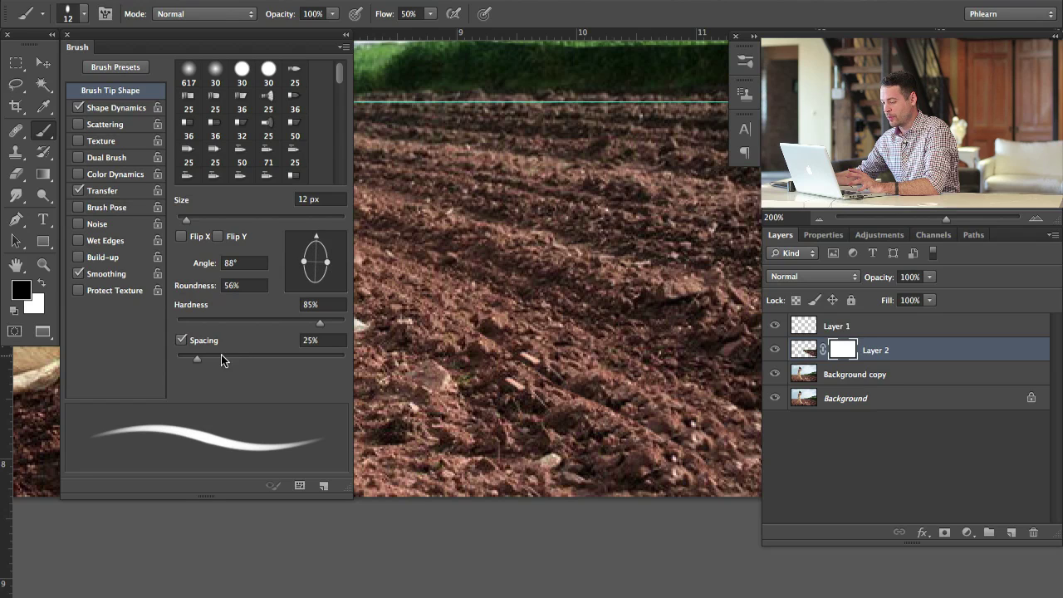
- Turn on brush scattering at 678% on both axes, with 98% angle jitter and 5% minimum diameter
{"action": "left_click", "coordinate": [98, 125]}
{"action": "mouse_move", "coordinate": [286, 84]}
{"action": "left_mouse_down"}
{"action": "mouse_move", "coordinate": [277, 91]}
{"action": "mouse_move", "coordinate": [291, 93]}
{"action": "left_mouse_up"}
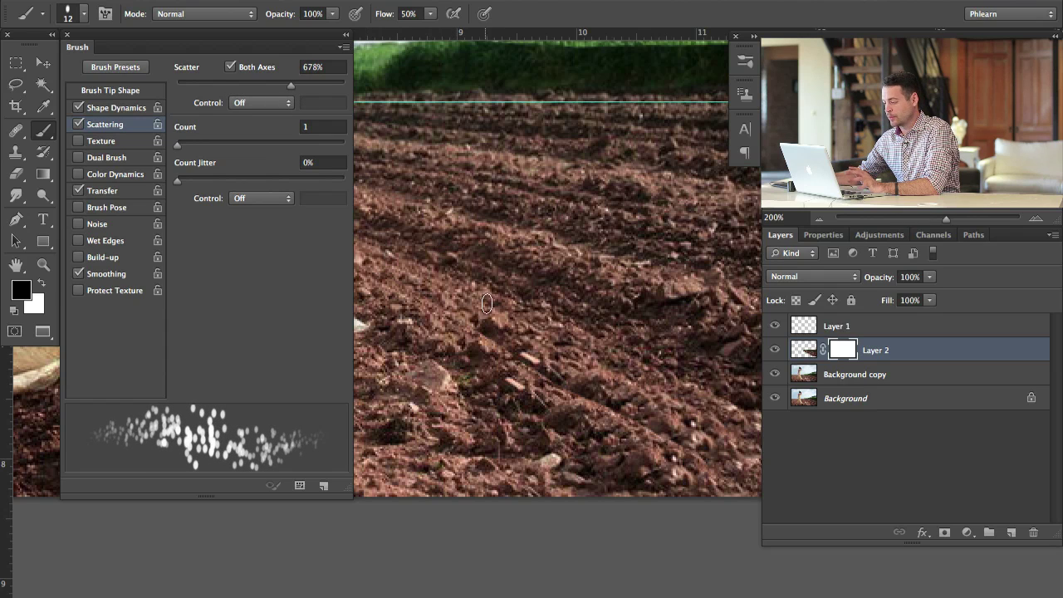
{"action": "left_click", "coordinate": [133, 108]}
{"action": "mouse_move", "coordinate": [183, 212]}
{"action": "left_mouse_down"}
{"action": "mouse_move", "coordinate": [371, 229]}
{"action": "mouse_move", "coordinate": [207, 230]}
{"action": "mouse_move", "coordinate": [341, 224]}
{"action": "left_mouse_up"}
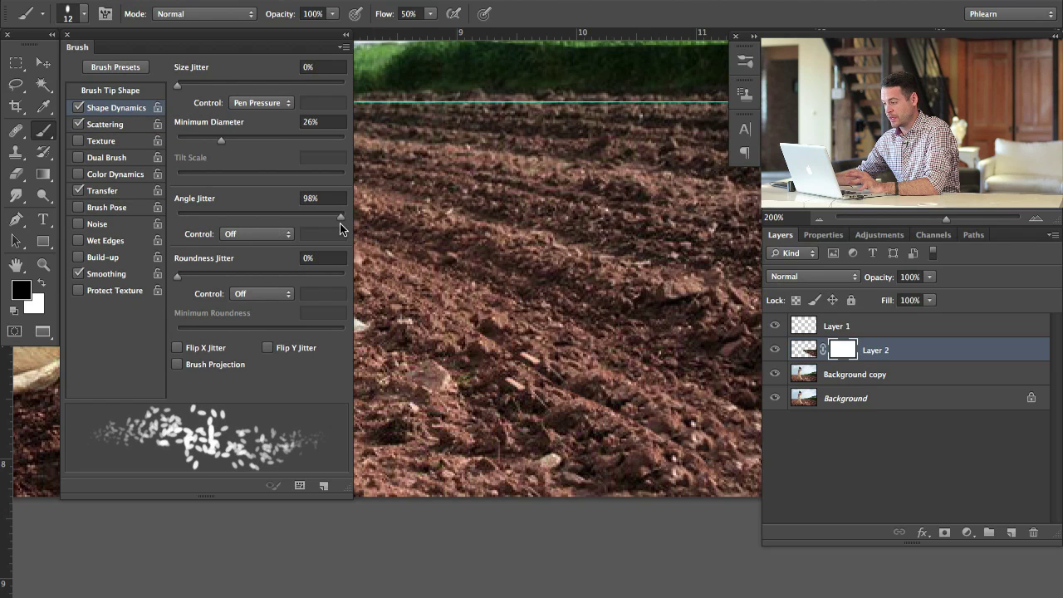
{"action": "left_click_drag", "start_coordinate": [215, 139], "coordinate": [185, 140]}
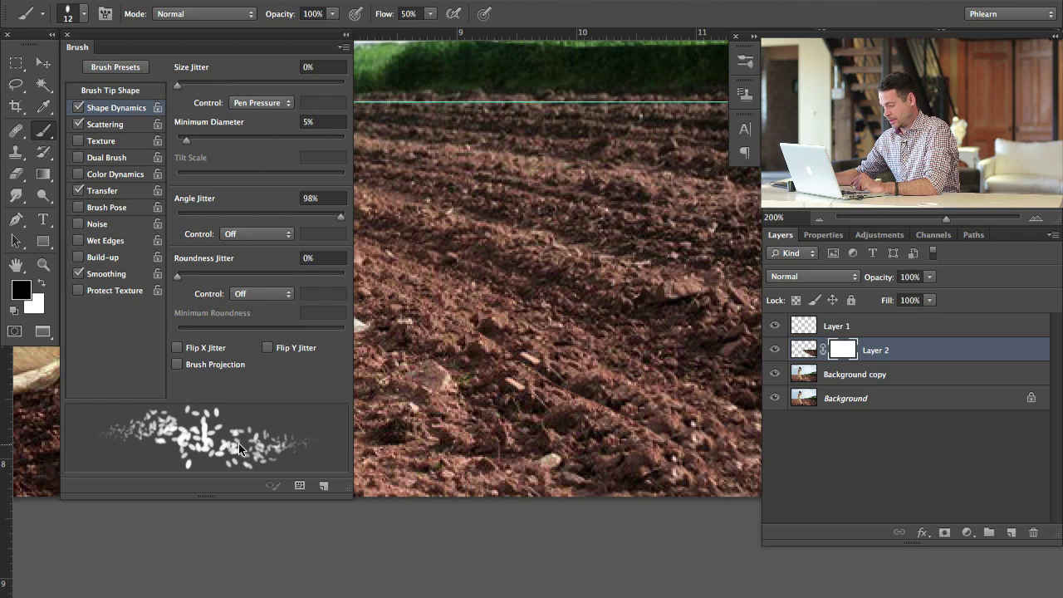
{"action": "left_click", "coordinate": [104, 13]}
- Test the scattered brush with magenta strokes over the soil and sky on a new layer, and delete that layer
{"action": "key", "text": "super+shift+alt+n"}
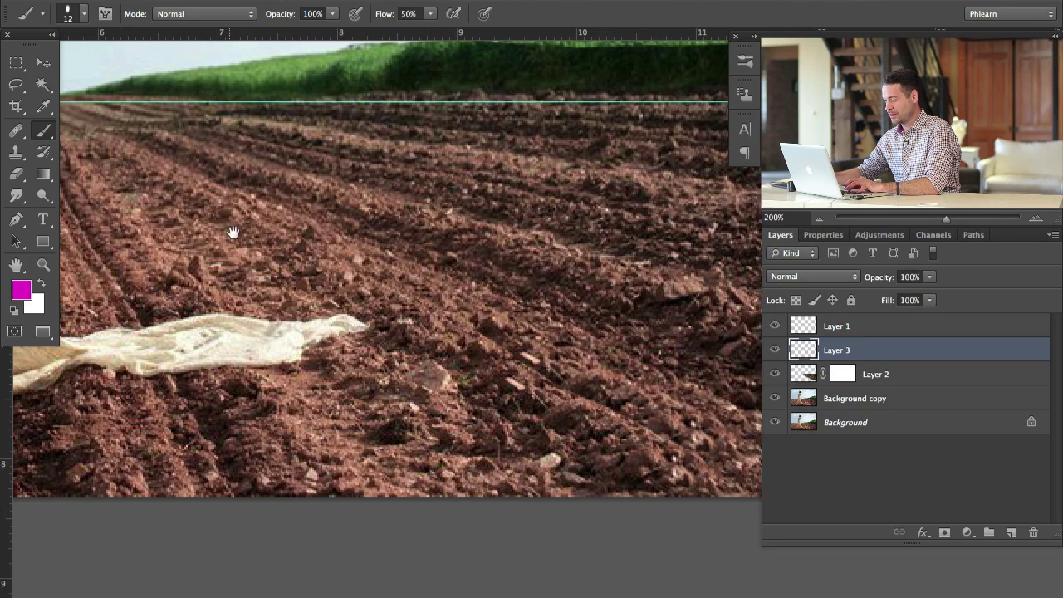
{"action": "left_click_drag", "start_coordinate": [233, 233], "coordinate": [257, 300]}
{"action": "mouse_move", "coordinate": [346, 312]}
{"action": "left_mouse_down"}
{"action": "mouse_move", "coordinate": [602, 261]}
{"action": "mouse_move", "coordinate": [629, 314]}
{"action": "mouse_move", "coordinate": [552, 349]}
{"action": "mouse_move", "coordinate": [328, 411]}
{"action": "left_mouse_up"}
{"action": "scroll", "coordinate": [291, 300], "scroll_direction": "up", "scroll_amount": 5}
{"action": "mouse_move", "coordinate": [375, 277]}
{"action": "left_mouse_down"}
{"action": "mouse_move", "coordinate": [451, 208]}
{"action": "mouse_move", "coordinate": [543, 193]}
{"action": "mouse_move", "coordinate": [579, 235]}
{"action": "mouse_move", "coordinate": [292, 302]}
{"action": "mouse_move", "coordinate": [544, 264]}
{"action": "mouse_move", "coordinate": [374, 300]}
{"action": "mouse_move", "coordinate": [323, 273]}
{"action": "mouse_move", "coordinate": [578, 234]}
{"action": "mouse_move", "coordinate": [240, 320]}
{"action": "mouse_move", "coordinate": [456, 275]}
{"action": "mouse_move", "coordinate": [579, 275]}
{"action": "mouse_move", "coordinate": [369, 294]}
{"action": "mouse_move", "coordinate": [499, 305]}
{"action": "mouse_move", "coordinate": [516, 254]}
{"action": "mouse_move", "coordinate": [561, 259]}
{"action": "mouse_move", "coordinate": [549, 249]}
{"action": "mouse_move", "coordinate": [571, 248]}
{"action": "mouse_move", "coordinate": [568, 273]}
{"action": "mouse_move", "coordinate": [600, 216]}
{"action": "mouse_move", "coordinate": [594, 258]}
{"action": "mouse_move", "coordinate": [578, 224]}
{"action": "mouse_move", "coordinate": [578, 243]}
{"action": "mouse_move", "coordinate": [569, 234]}
{"action": "mouse_move", "coordinate": [556, 260]}
{"action": "mouse_move", "coordinate": [423, 244]}
{"action": "mouse_move", "coordinate": [410, 172]}
{"action": "mouse_move", "coordinate": [427, 154]}
{"action": "mouse_move", "coordinate": [480, 153]}
{"action": "mouse_move", "coordinate": [443, 155]}
{"action": "mouse_move", "coordinate": [371, 193]}
{"action": "mouse_move", "coordinate": [385, 196]}
{"action": "mouse_move", "coordinate": [354, 217]}
{"action": "mouse_move", "coordinate": [407, 248]}
{"action": "mouse_move", "coordinate": [343, 240]}
{"action": "mouse_move", "coordinate": [465, 162]}
{"action": "mouse_move", "coordinate": [484, 206]}
{"action": "mouse_move", "coordinate": [465, 232]}
{"action": "left_mouse_up"}
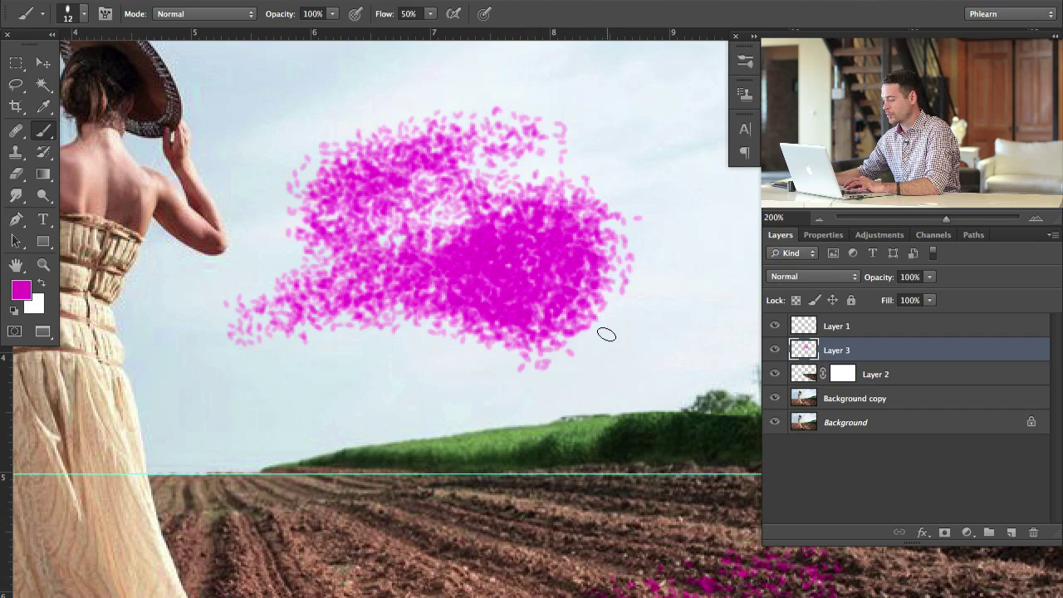
{"action": "left_click_drag", "start_coordinate": [580, 425], "coordinate": [456, 301]}
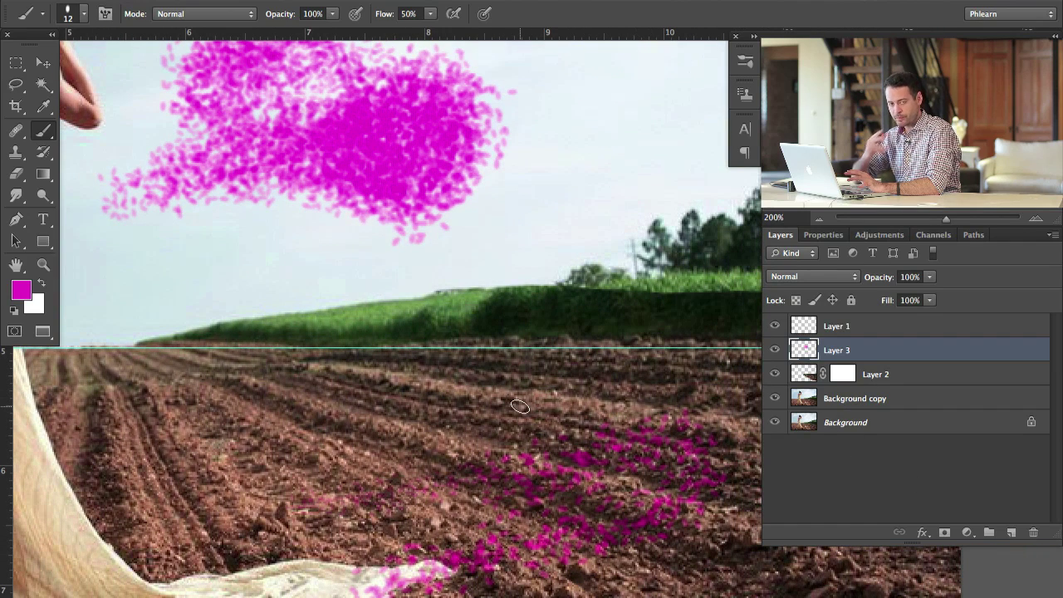
{"action": "key", "text": "Delete"}
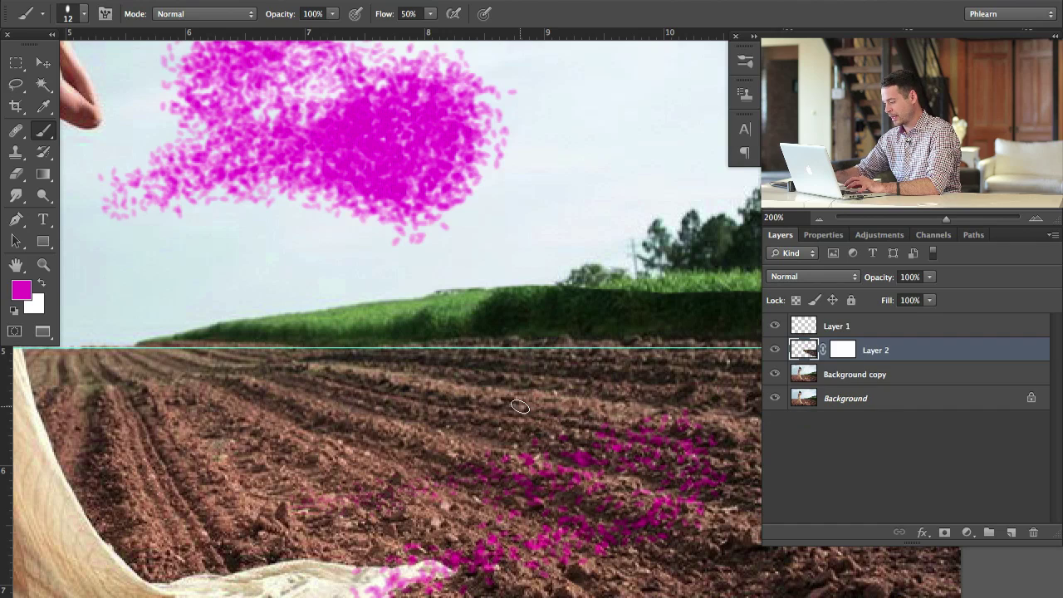
- Blend the copied field's lower edge by painting black on Layer 2's mask with the scattered brush, using 12 to 3 px sizes and 60% and 90% flow
{"action": "left_click", "coordinate": [839, 350]}
{"action": "left_click_drag", "start_coordinate": [605, 558], "coordinate": [505, 354]}
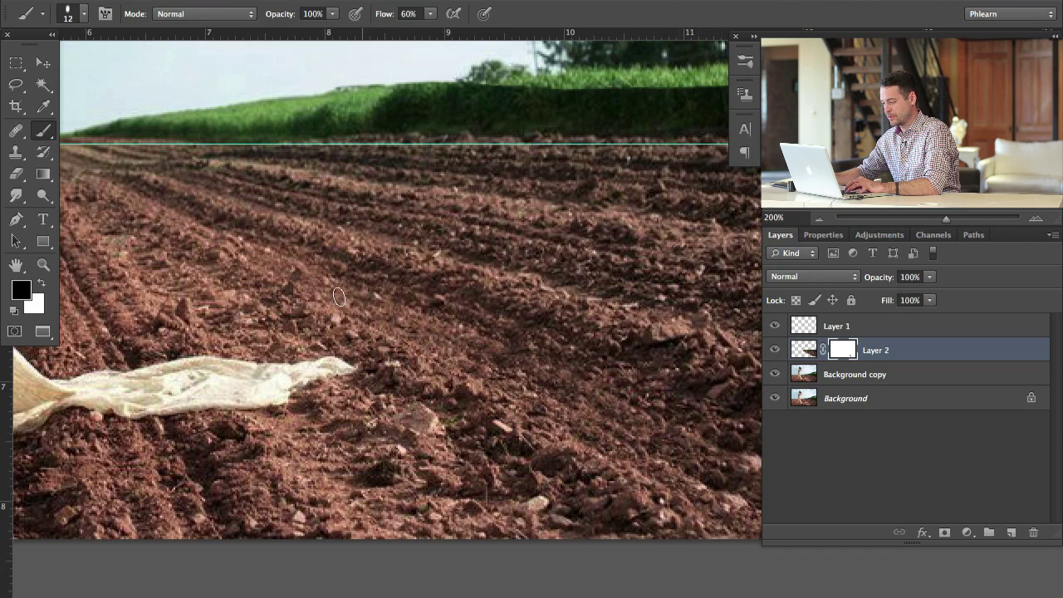
{"action": "left_click_drag", "start_coordinate": [250, 269], "coordinate": [241, 274]}
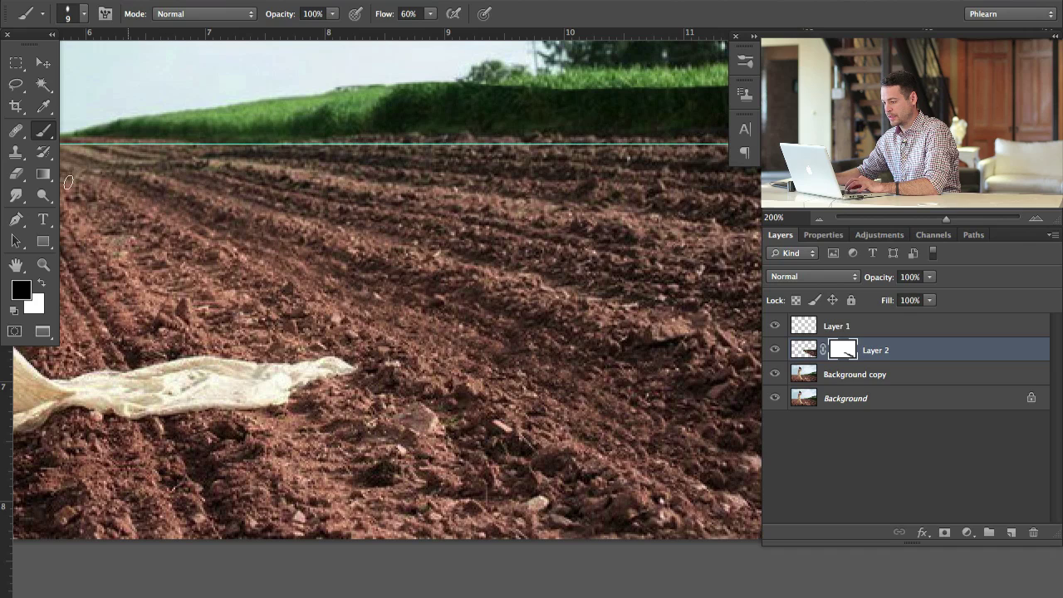
{"action": "left_click_drag", "start_coordinate": [169, 246], "coordinate": [263, 262]}
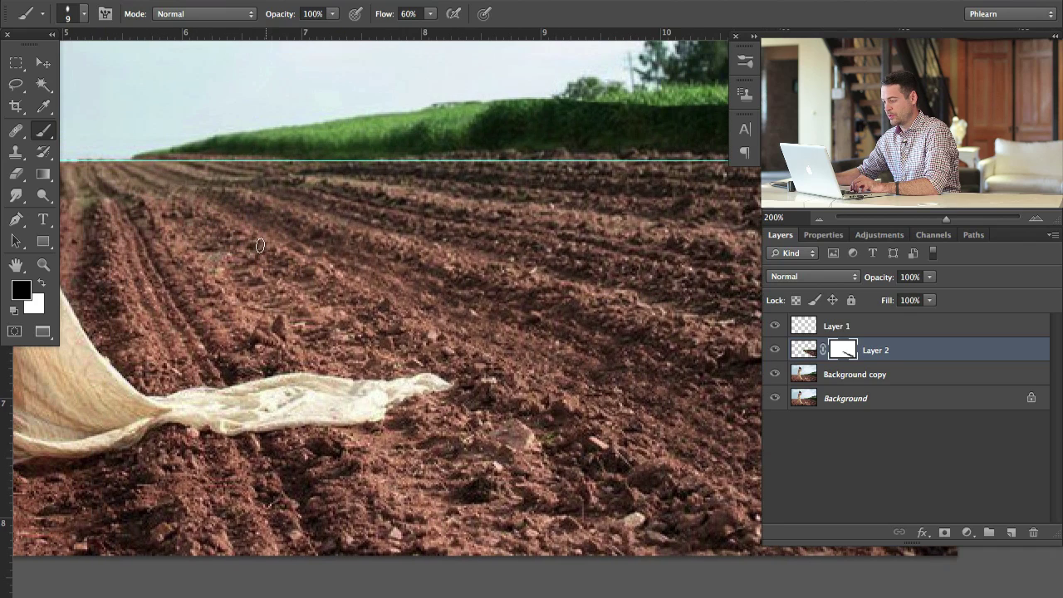
{"action": "left_click_drag", "start_coordinate": [538, 357], "coordinate": [529, 356]}
{"action": "scroll", "coordinate": [572, 510], "scroll_direction": "right", "scroll_amount": 2}
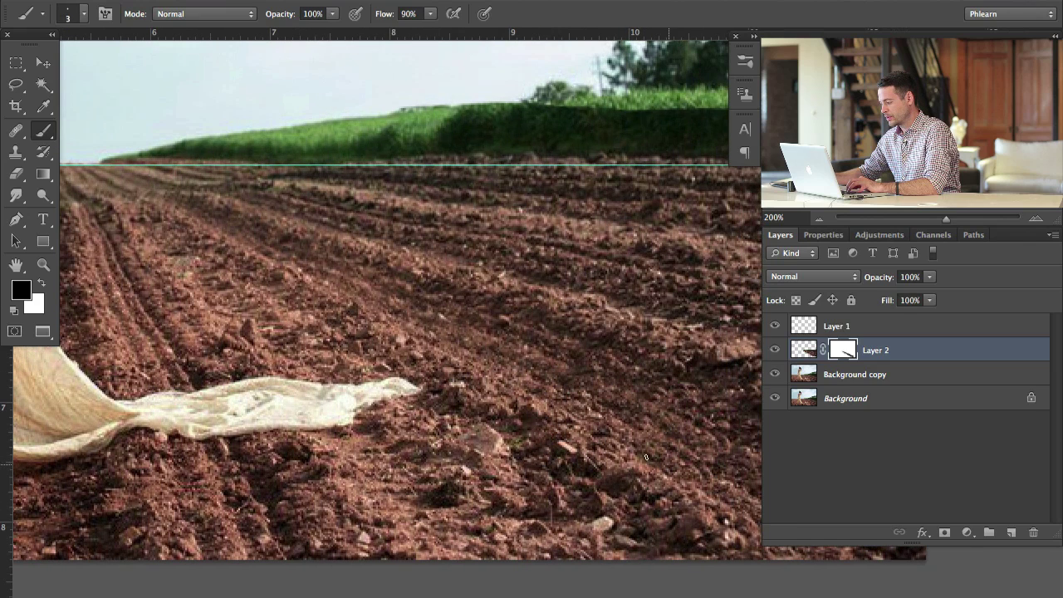
{"action": "scroll", "coordinate": [645, 457], "scroll_direction": "right", "scroll_amount": 4}
{"action": "scroll", "coordinate": [645, 457], "scroll_direction": "down", "scroll_amount": 2}
{"action": "left_click_drag", "start_coordinate": [685, 448], "coordinate": [704, 440]}
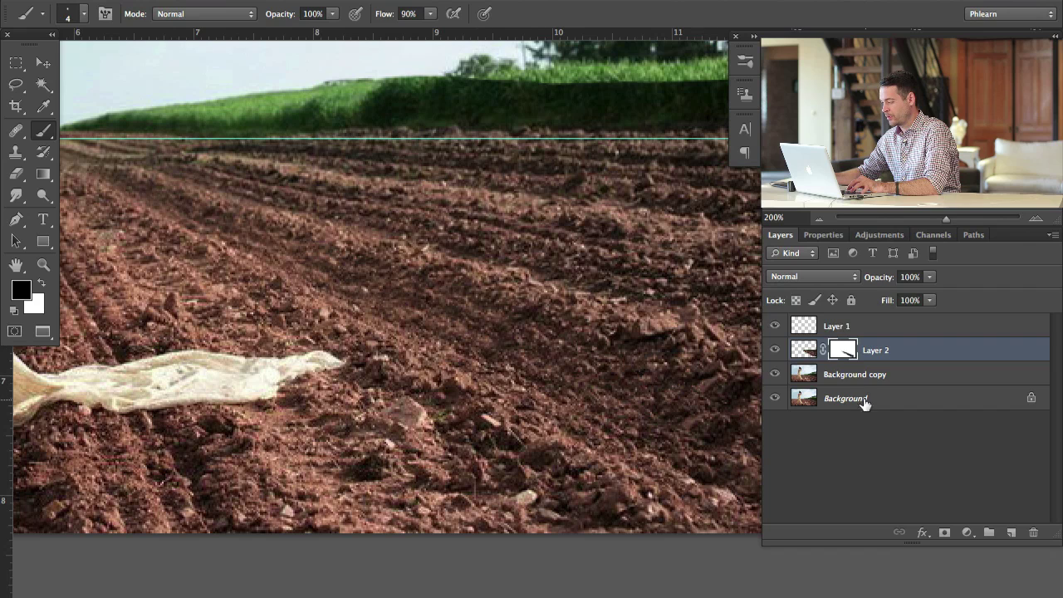
- Examine Layer 2's mask on its own, and compare the blended field with Layer 2 hidden and shown
{"action": "left_click", "coordinate": [841, 352], "text": "alt"}
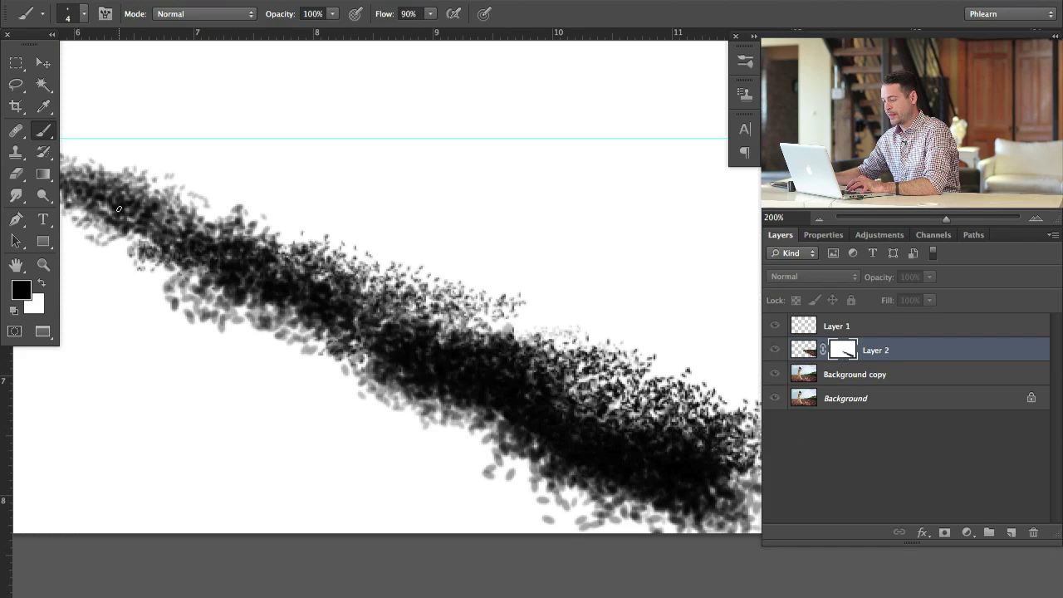
{"action": "left_click", "coordinate": [841, 352], "text": "alt"}
{"action": "key", "text": "super+minus"}
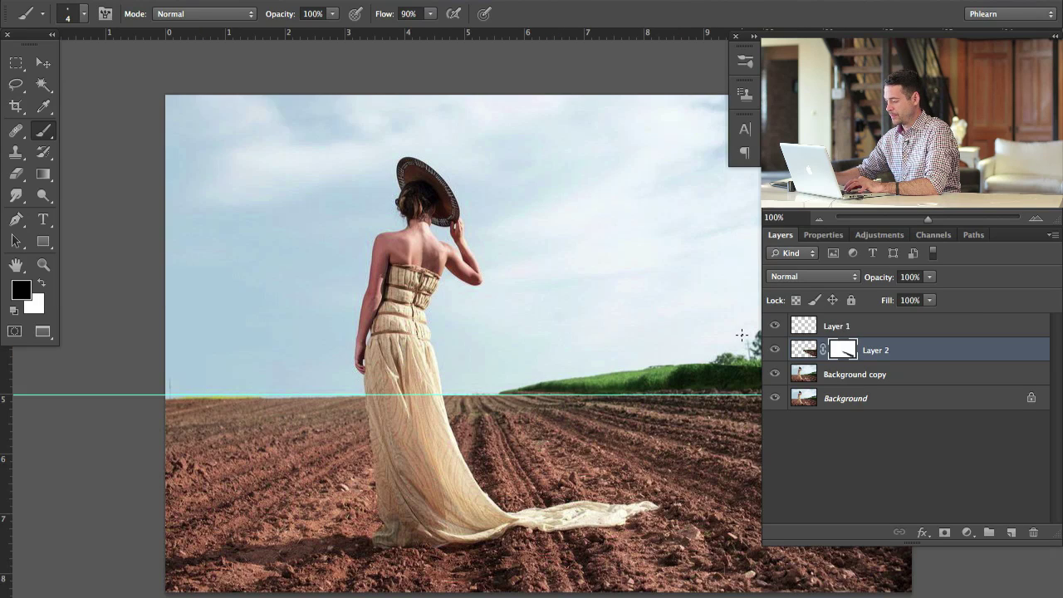
{"action": "scroll", "coordinate": [566, 417], "scroll_direction": "down", "scroll_amount": 3}
{"action": "scroll", "coordinate": [567, 418], "scroll_direction": "right", "scroll_amount": 5}
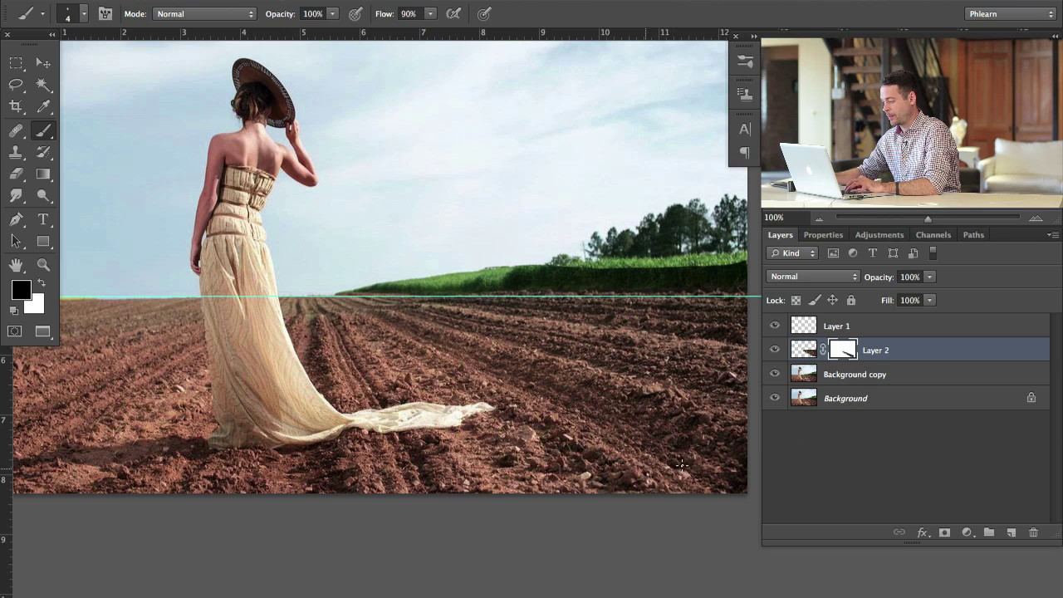
{"action": "left_click", "coordinate": [774, 352]}
{"action": "left_click", "coordinate": [774, 352]}
{"action": "left_click", "coordinate": [774, 352]}
{"action": "left_click", "coordinate": [774, 352]}
{"action": "left_click", "coordinate": [774, 352]}
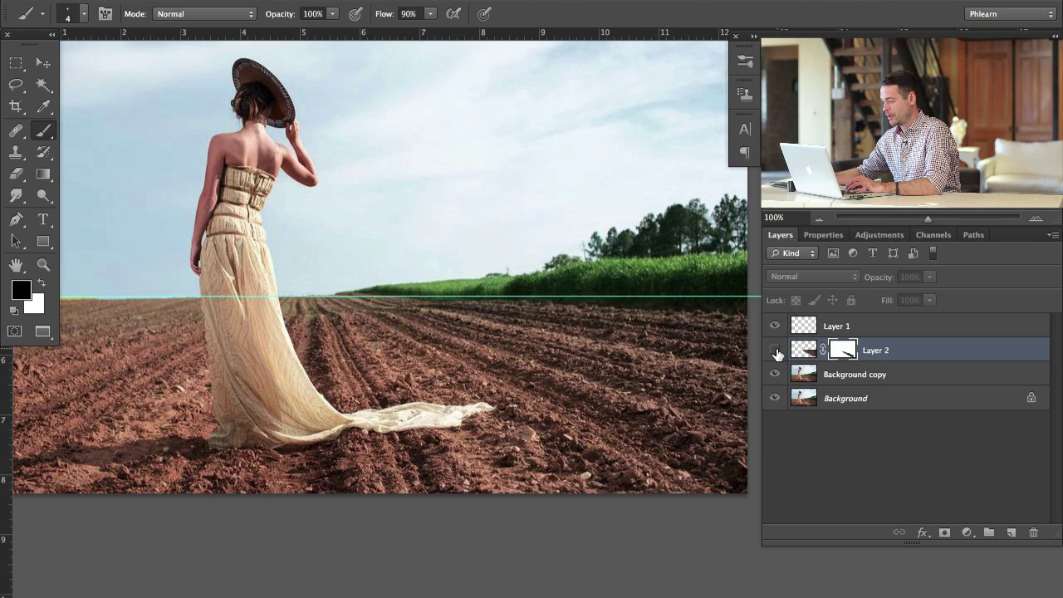
{"action": "left_click", "coordinate": [774, 352]}
{"action": "scroll", "coordinate": [581, 374], "scroll_direction": "down", "scroll_amount": 2}
{"action": "scroll", "coordinate": [581, 374], "scroll_direction": "right", "scroll_amount": 2}
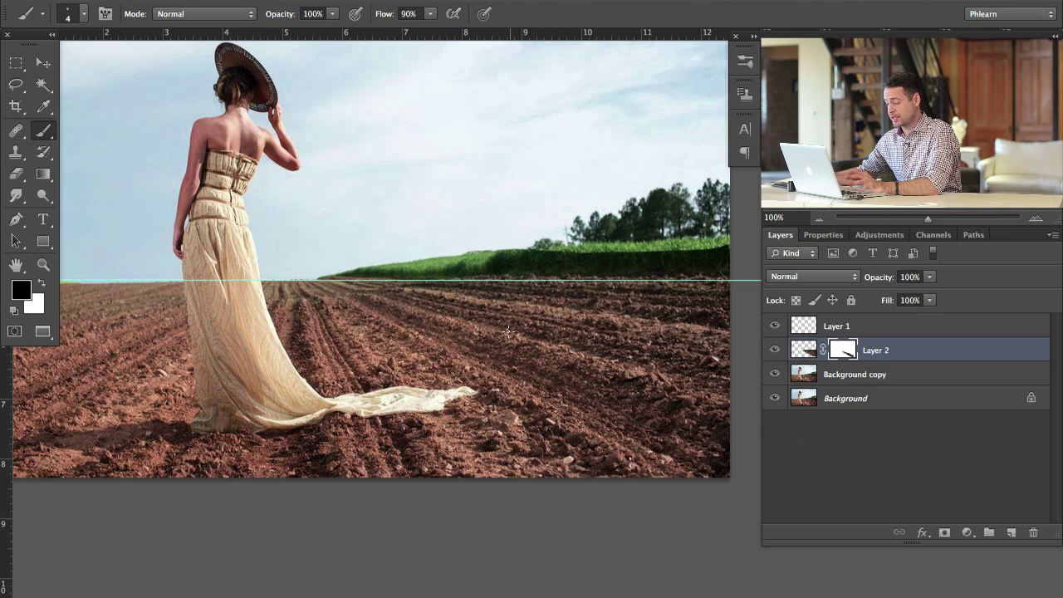
{"action": "scroll", "coordinate": [491, 363], "scroll_direction": "up", "scroll_amount": 2}
{"action": "scroll", "coordinate": [490, 363], "scroll_direction": "left", "scroll_amount": 2}
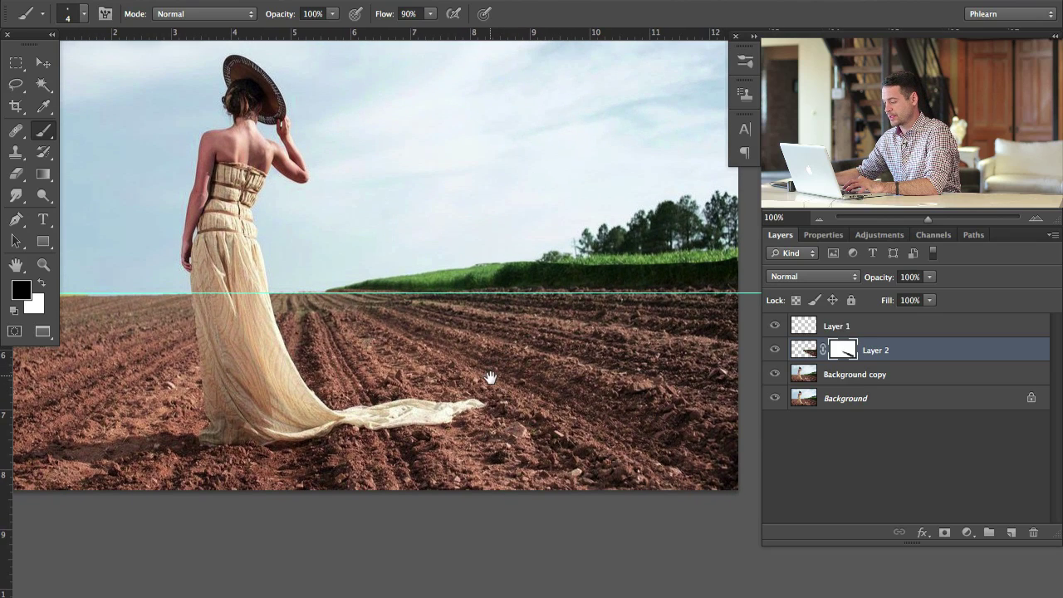
- Save the current scattered brush as a preset named "Dirty Dirt", capturing its size
{"action": "left_click", "coordinate": [529, 3]}
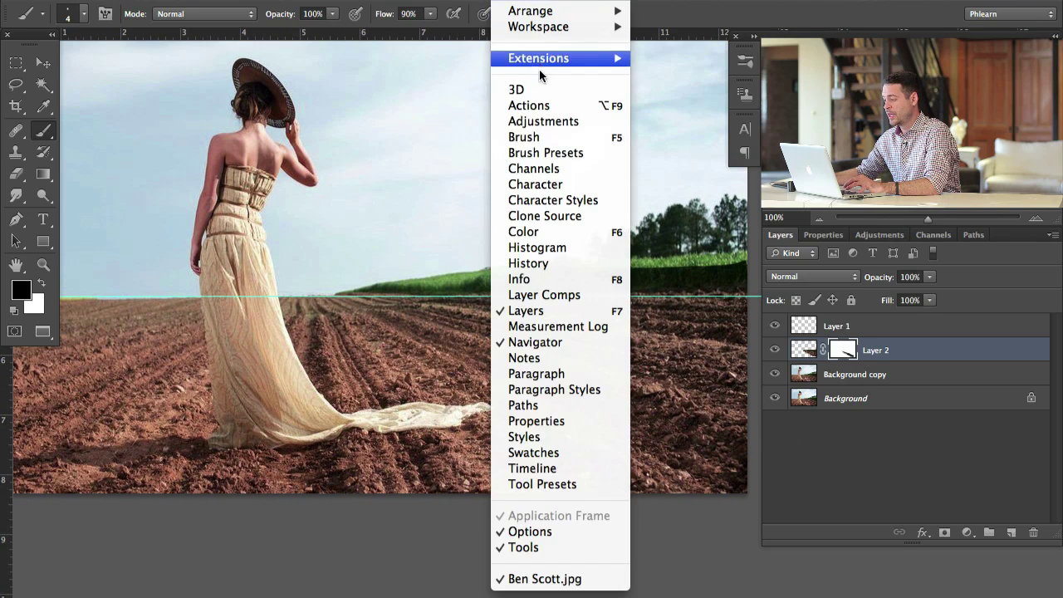
{"action": "left_click", "coordinate": [544, 136]}
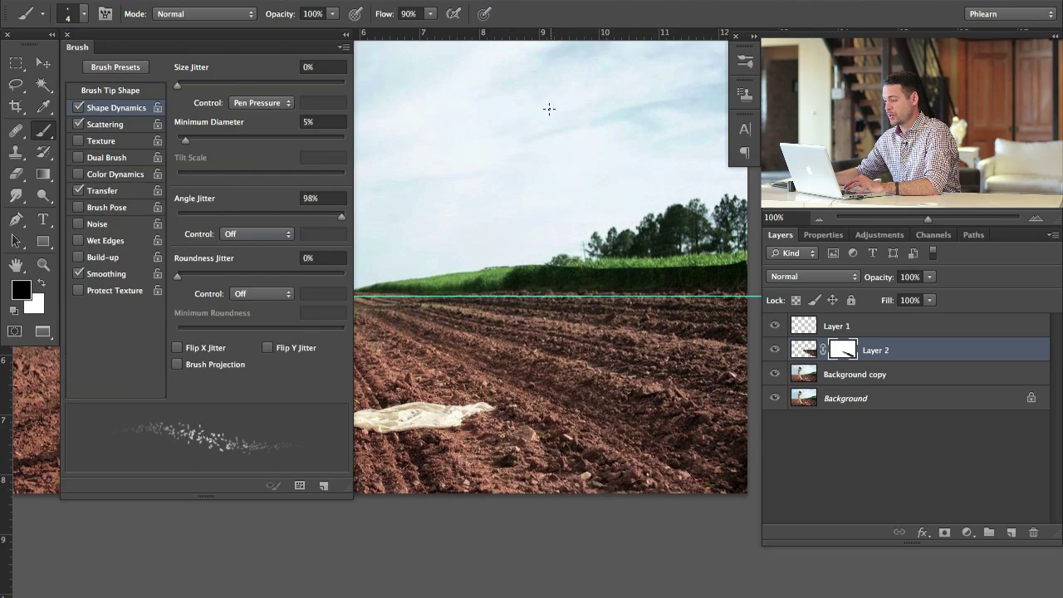
{"action": "left_click", "coordinate": [342, 50]}
{"action": "left_click", "coordinate": [342, 50]}
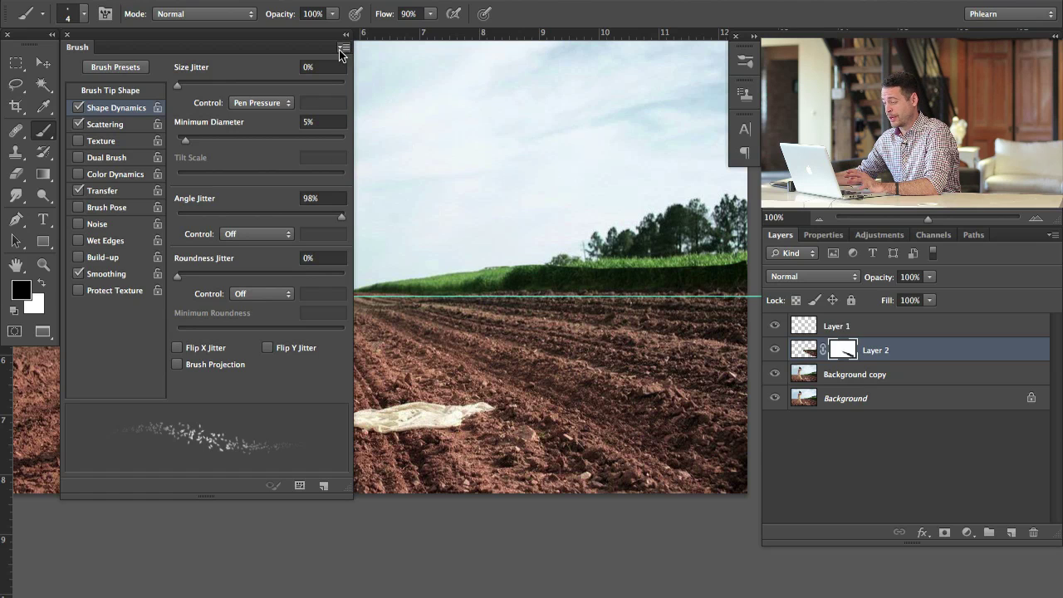
{"action": "left_click", "coordinate": [344, 48]}
{"action": "left_click", "coordinate": [381, 58]}
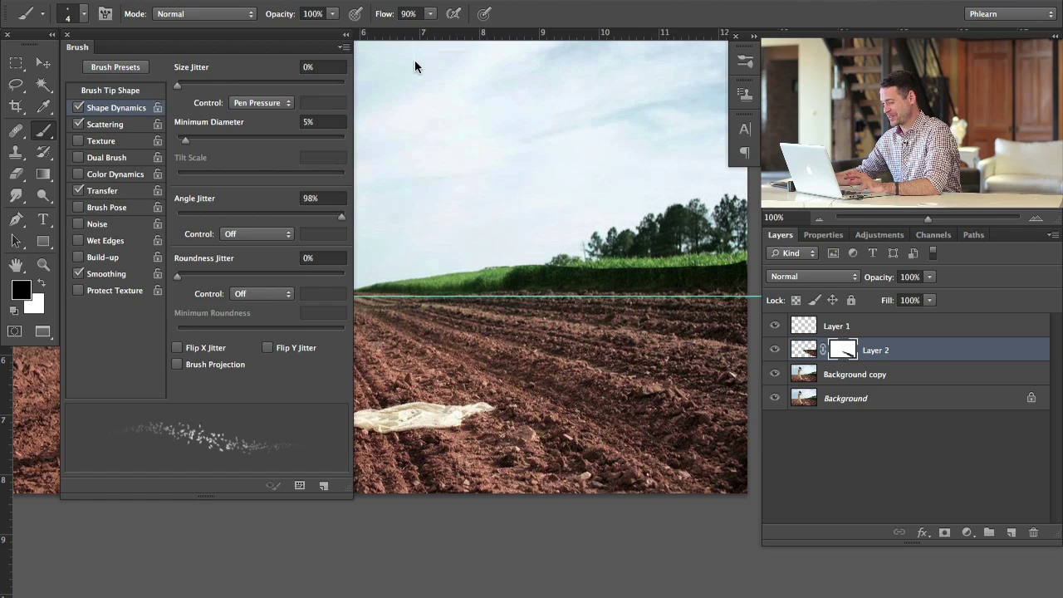
{"action": "type", "text": "Dirt"}
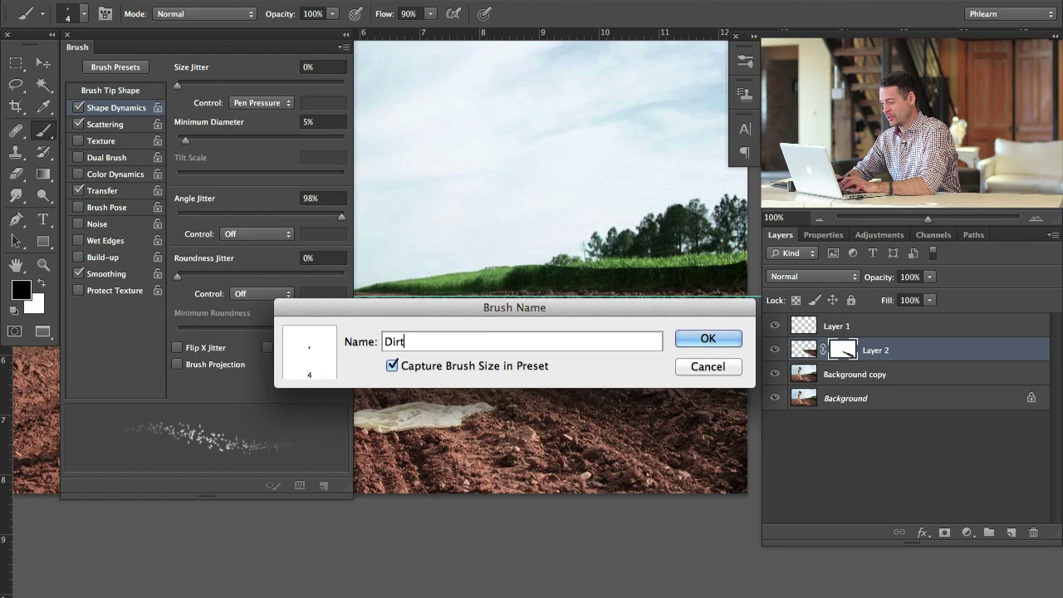
{"action": "type", "text": "y Dirt"}
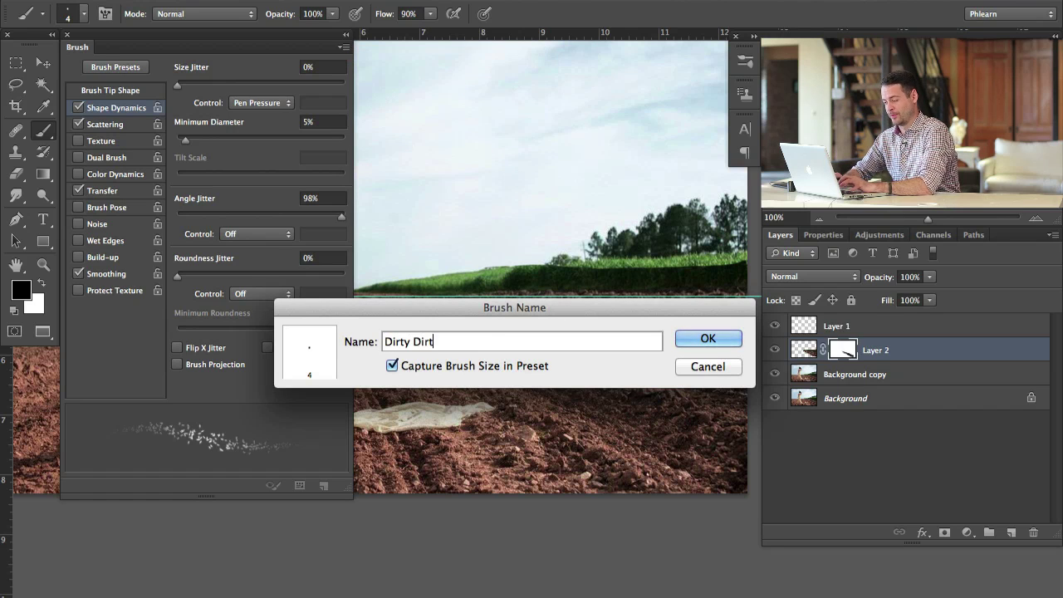
{"action": "key", "text": "Return"}
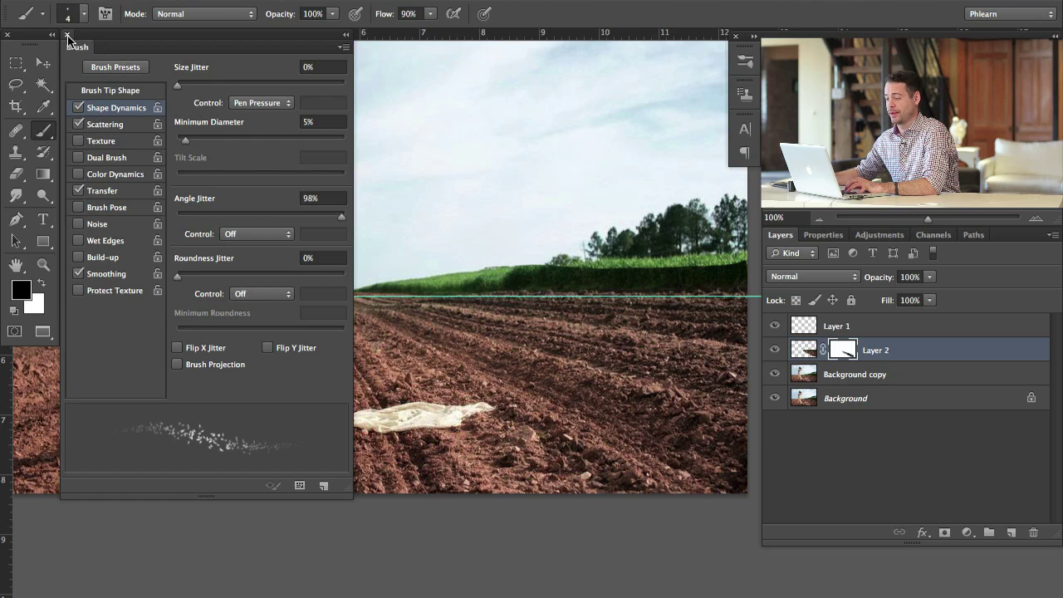
{"action": "left_click", "coordinate": [68, 36]}
- Compare the field with Layer 2 hidden and shown, and add a new empty layer above Layer 2
{"action": "left_click", "coordinate": [774, 348]}
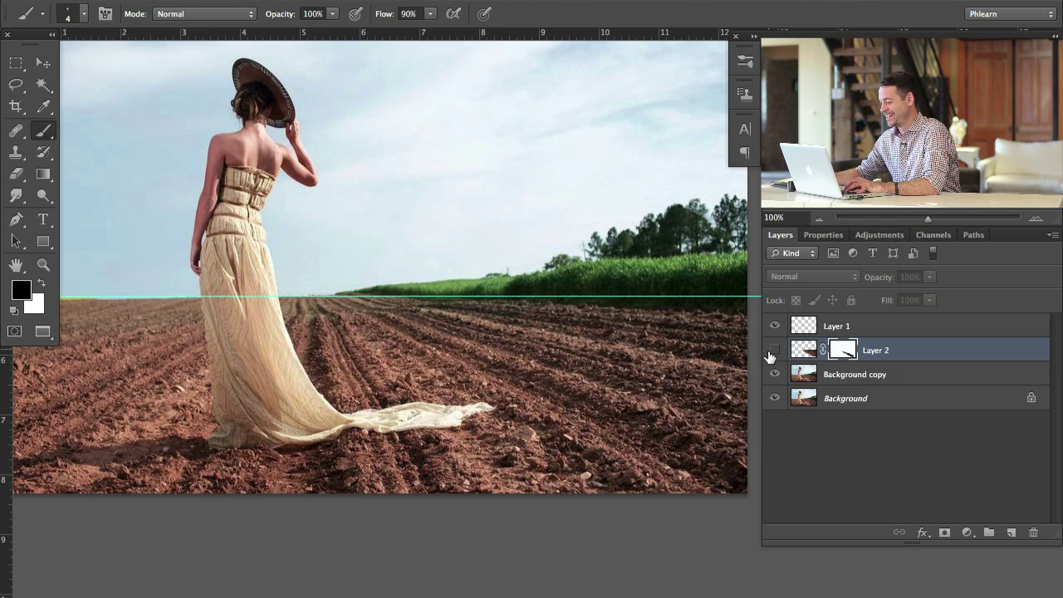
{"action": "left_click", "coordinate": [773, 350]}
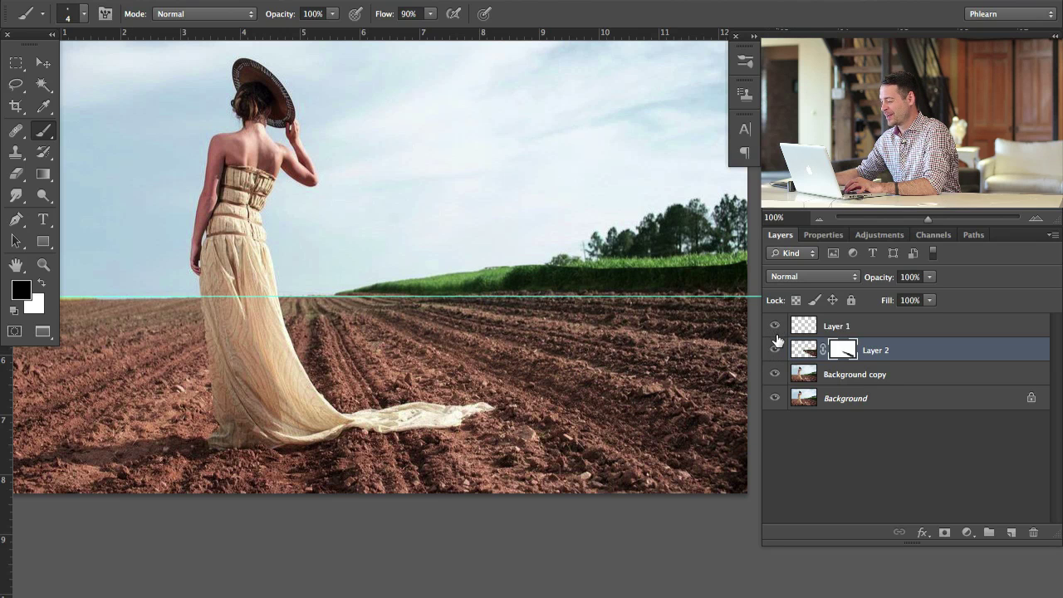
{"action": "left_click", "coordinate": [1011, 531]}
{"action": "scroll", "coordinate": [576, 299], "scroll_direction": "right", "scroll_amount": 2}
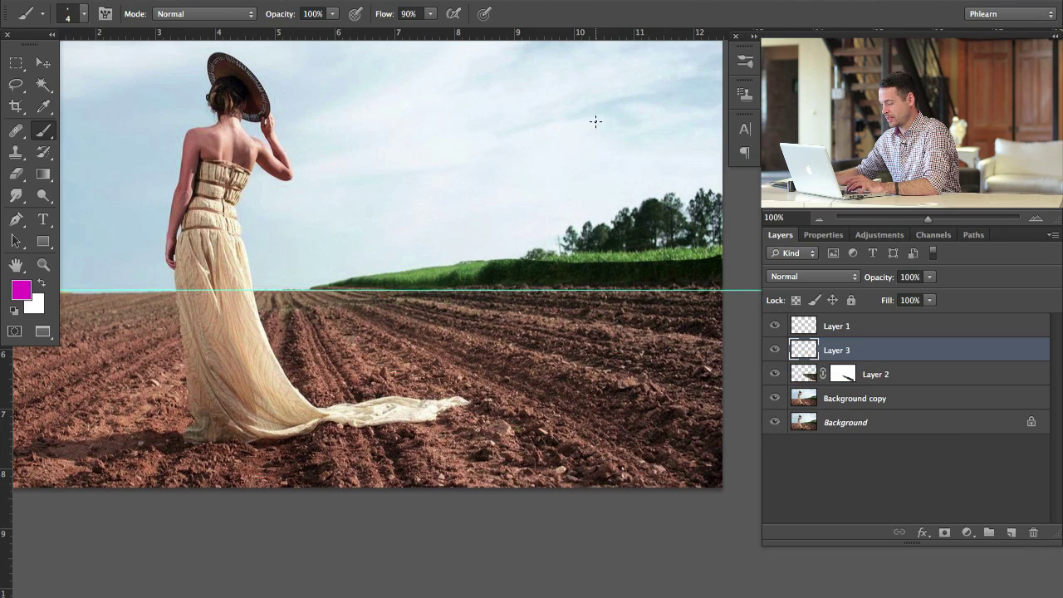
{"action": "left_click_drag", "start_coordinate": [579, 308], "coordinate": [574, 325]}
{"action": "scroll", "coordinate": [630, 311], "scroll_direction": "up", "scroll_amount": 2}
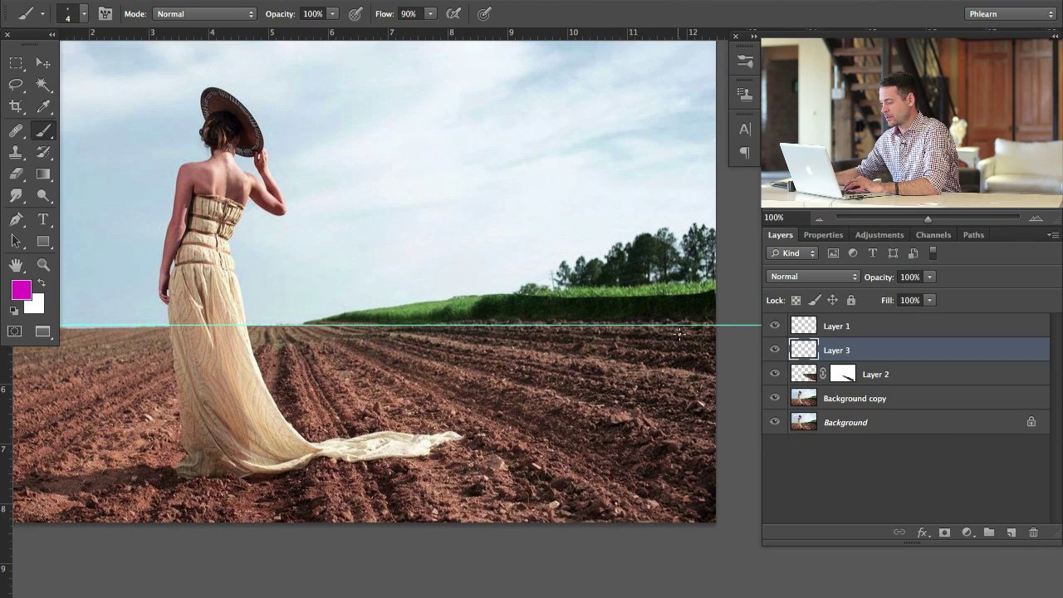
- Remove the horizontal guide from the horizon and hide the rulers
{"action": "left_click", "coordinate": [43, 62]}
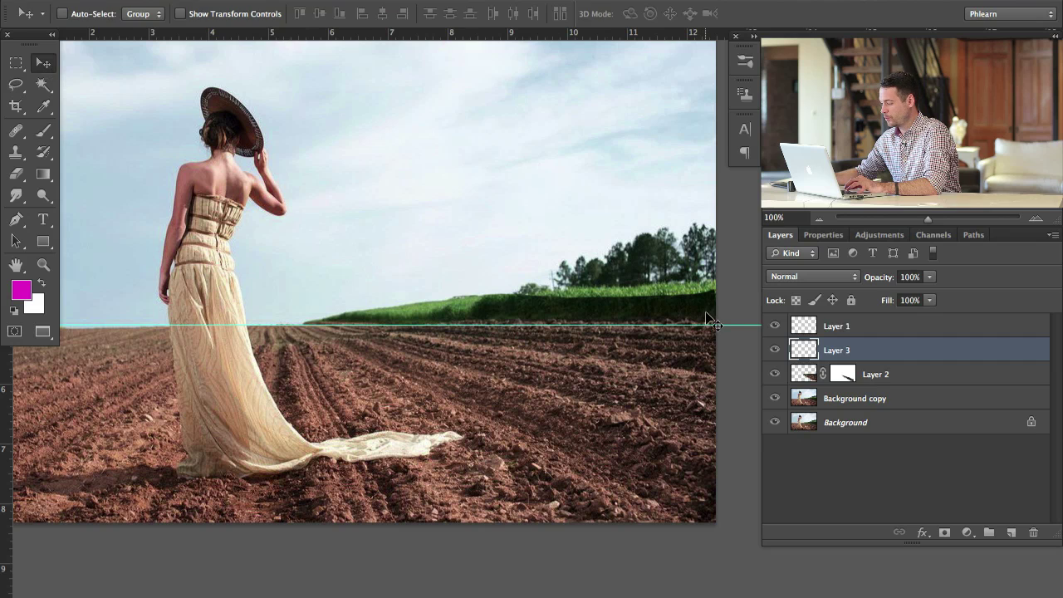
{"action": "left_click_drag", "start_coordinate": [742, 327], "coordinate": [689, 34]}
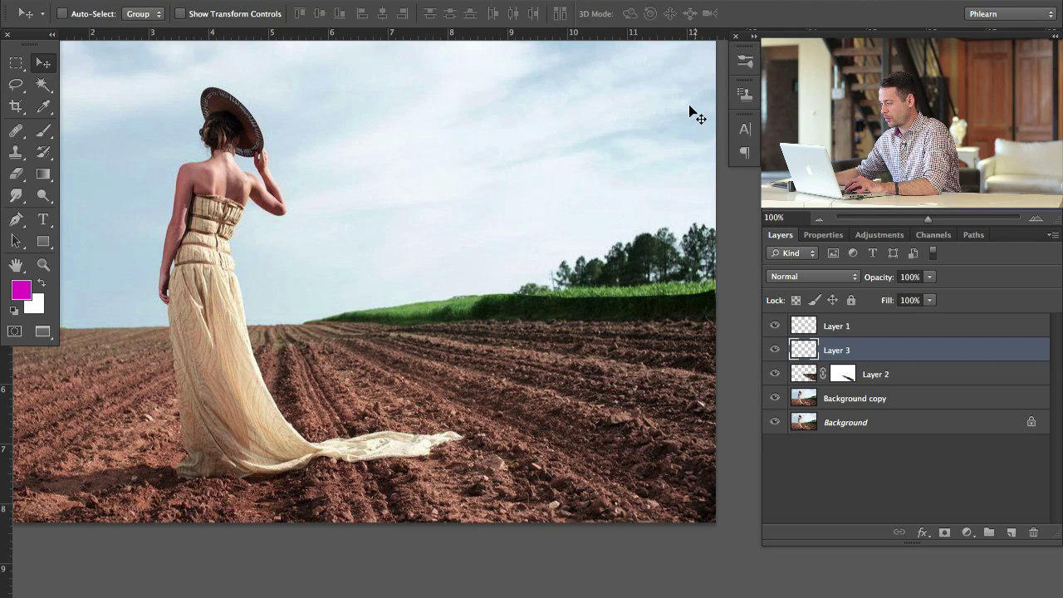
{"action": "key", "text": "super+r"}
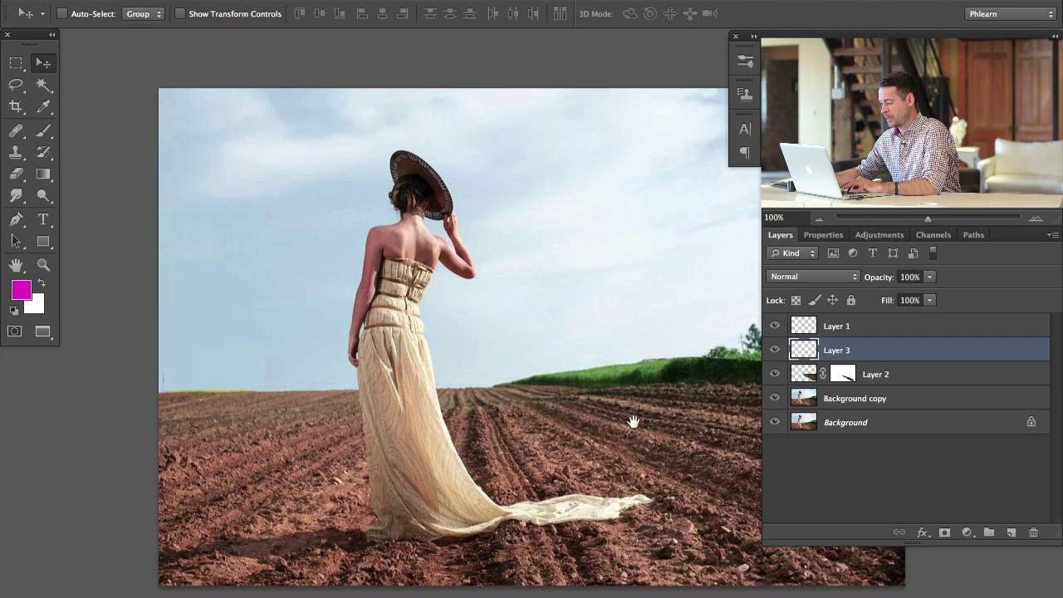
- Clone sky over the trees and the upper green field on Layer 3, using a 19 px Clone Stamp at 70% flow
{"action": "left_click_drag", "start_coordinate": [631, 422], "coordinate": [450, 385]}
{"action": "key", "text": "s"}
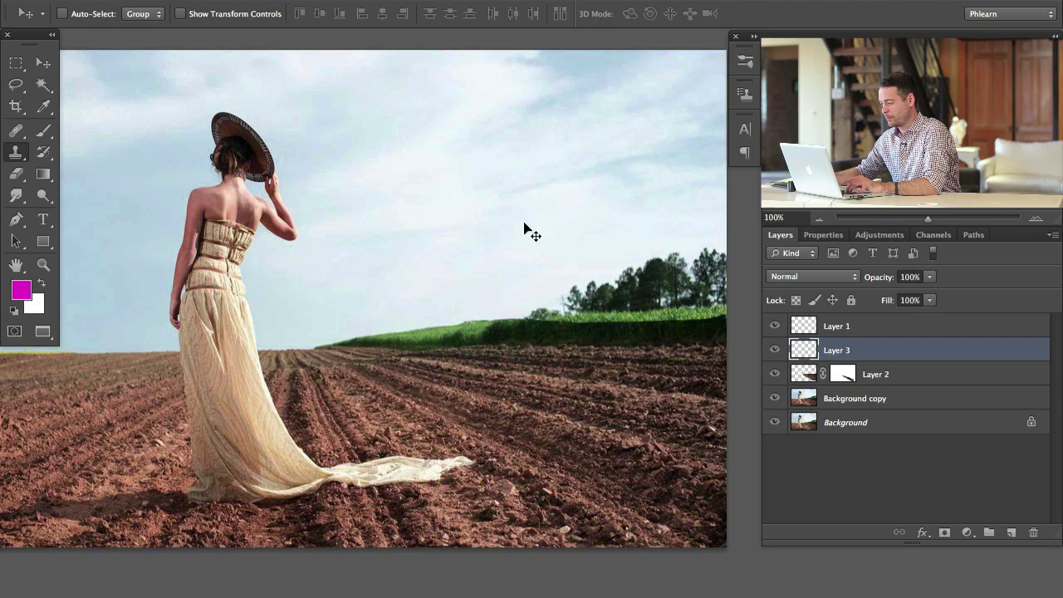
{"action": "left_click_drag", "start_coordinate": [439, 285], "coordinate": [440, 293]}
{"action": "left_click", "coordinate": [469, 289], "text": "alt"}
{"action": "mouse_move", "coordinate": [481, 321]}
{"action": "left_mouse_down"}
{"action": "mouse_move", "coordinate": [682, 262]}
{"action": "mouse_move", "coordinate": [653, 261]}
{"action": "mouse_move", "coordinate": [728, 261]}
{"action": "mouse_move", "coordinate": [713, 279]}
{"action": "mouse_move", "coordinate": [722, 288]}
{"action": "mouse_move", "coordinate": [706, 277]}
{"action": "mouse_move", "coordinate": [572, 298]}
{"action": "mouse_move", "coordinate": [517, 321]}
{"action": "mouse_move", "coordinate": [737, 308]}
{"action": "mouse_move", "coordinate": [742, 292]}
{"action": "mouse_move", "coordinate": [589, 321]}
{"action": "mouse_move", "coordinate": [673, 321]}
{"action": "mouse_move", "coordinate": [658, 326]}
{"action": "mouse_move", "coordinate": [444, 324]}
{"action": "mouse_move", "coordinate": [318, 341]}
{"action": "mouse_move", "coordinate": [407, 337]}
{"action": "left_mouse_up"}
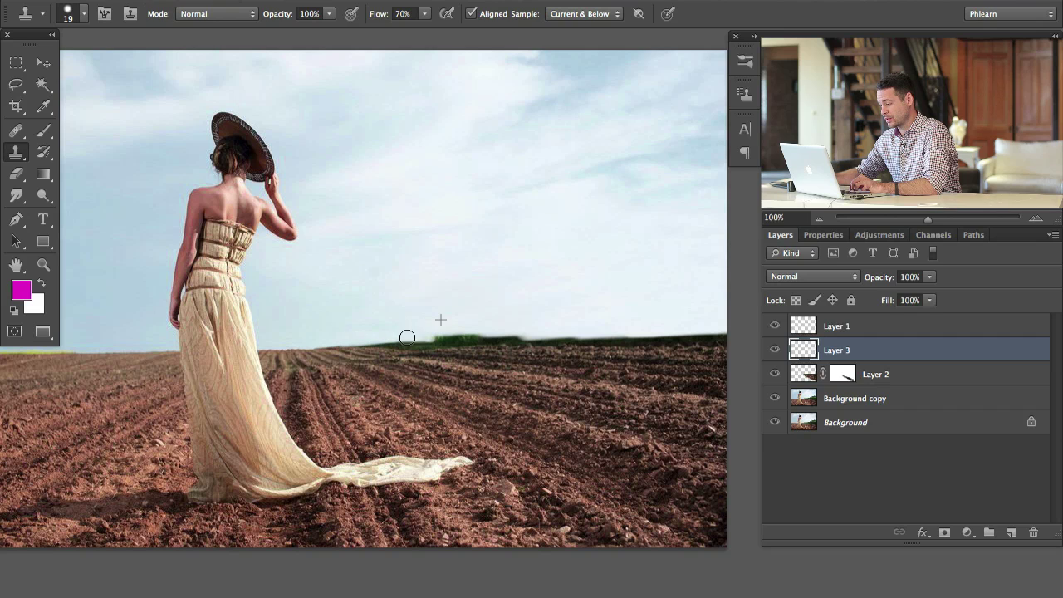
- Clone sky over the remaining dark green strip, down to the soil along the horizon to the right edge of the photo
{"action": "left_click", "coordinate": [353, 334], "text": "alt"}
{"action": "left_click_drag", "start_coordinate": [334, 342], "coordinate": [343, 339]}
{"action": "mouse_move", "coordinate": [417, 335]}
{"action": "left_mouse_down"}
{"action": "mouse_move", "coordinate": [373, 340]}
{"action": "mouse_move", "coordinate": [554, 338]}
{"action": "left_mouse_up"}
{"action": "mouse_move", "coordinate": [601, 338]}
{"action": "left_mouse_down"}
{"action": "mouse_move", "coordinate": [727, 335]}
{"action": "mouse_move", "coordinate": [347, 344]}
{"action": "mouse_move", "coordinate": [704, 338]}
{"action": "left_mouse_up"}
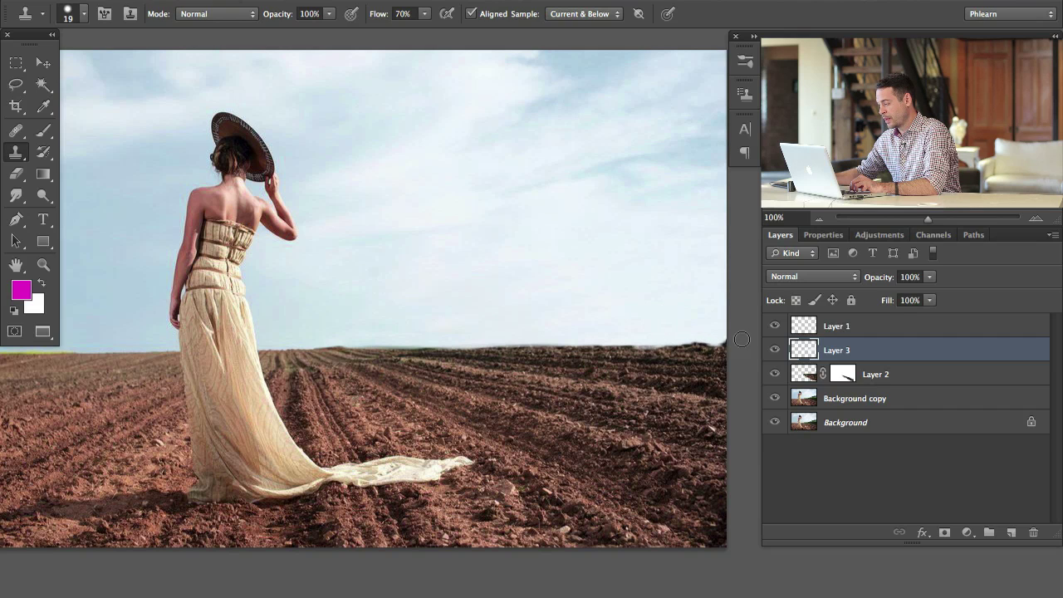
{"action": "left_click", "coordinate": [370, 336], "text": "alt"}
{"action": "mouse_move", "coordinate": [331, 342]}
{"action": "left_mouse_down"}
{"action": "mouse_move", "coordinate": [349, 343]}
{"action": "mouse_move", "coordinate": [344, 333]}
{"action": "mouse_move", "coordinate": [315, 341]}
{"action": "mouse_move", "coordinate": [328, 339]}
{"action": "left_mouse_up"}
{"action": "mouse_move", "coordinate": [475, 340]}
{"action": "left_mouse_down"}
{"action": "mouse_move", "coordinate": [579, 334]}
{"action": "mouse_move", "coordinate": [515, 327]}
{"action": "left_mouse_up"}
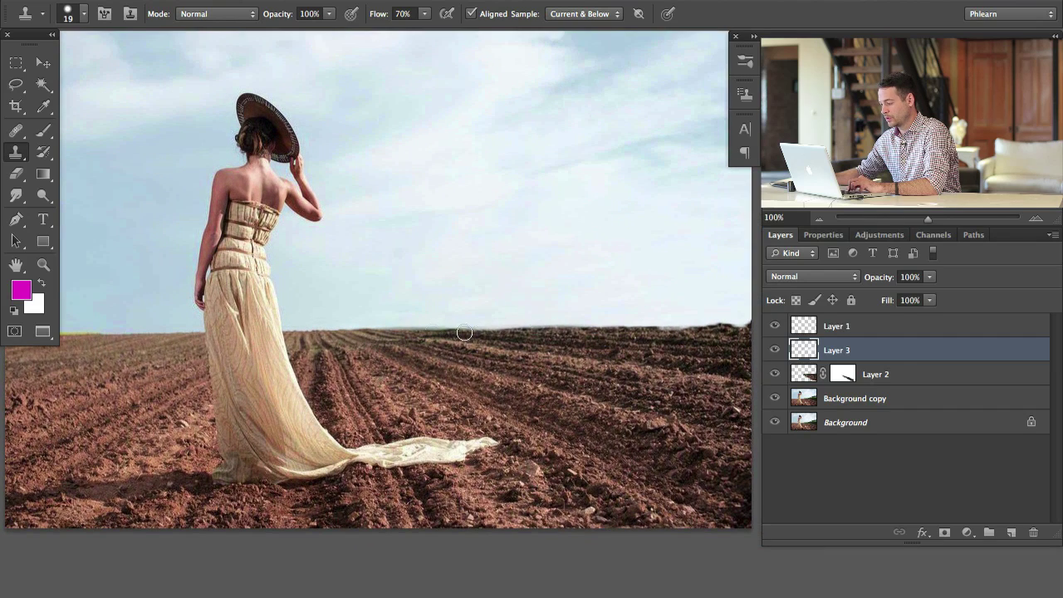
- Add a new layer above Layer 3 and choose the Dirty Dirt brush preset for the Clone Stamp
{"action": "left_click", "coordinate": [1015, 531]}
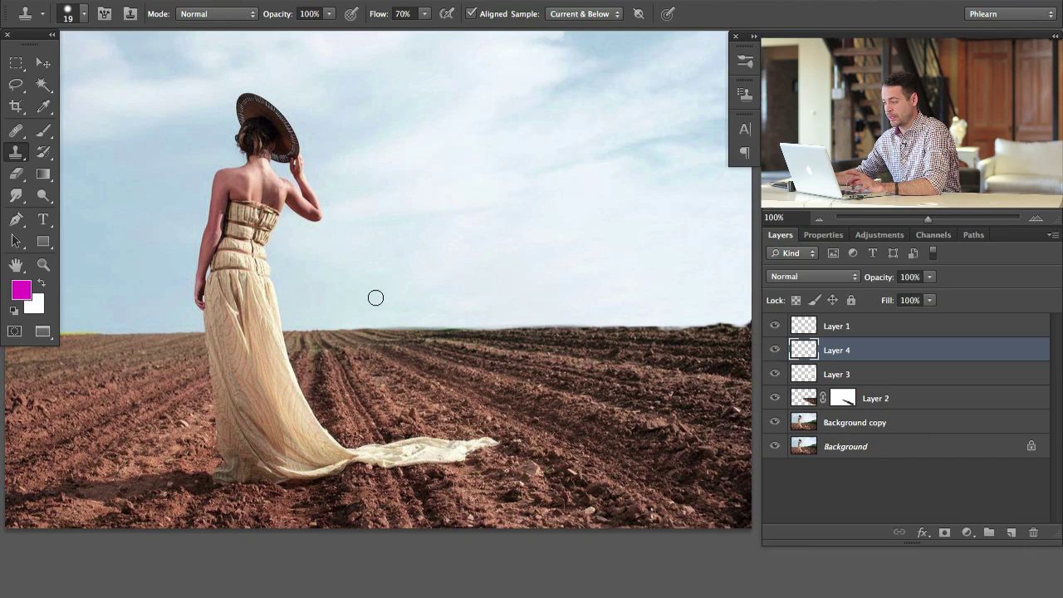
{"action": "right_click", "coordinate": [337, 125]}
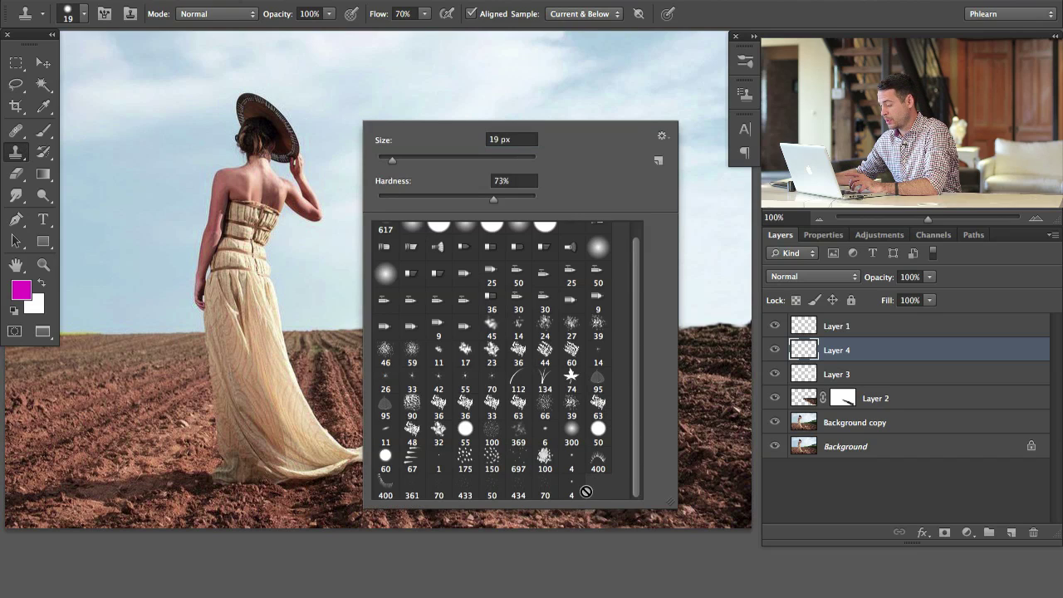
{"action": "left_click", "coordinate": [573, 489]}
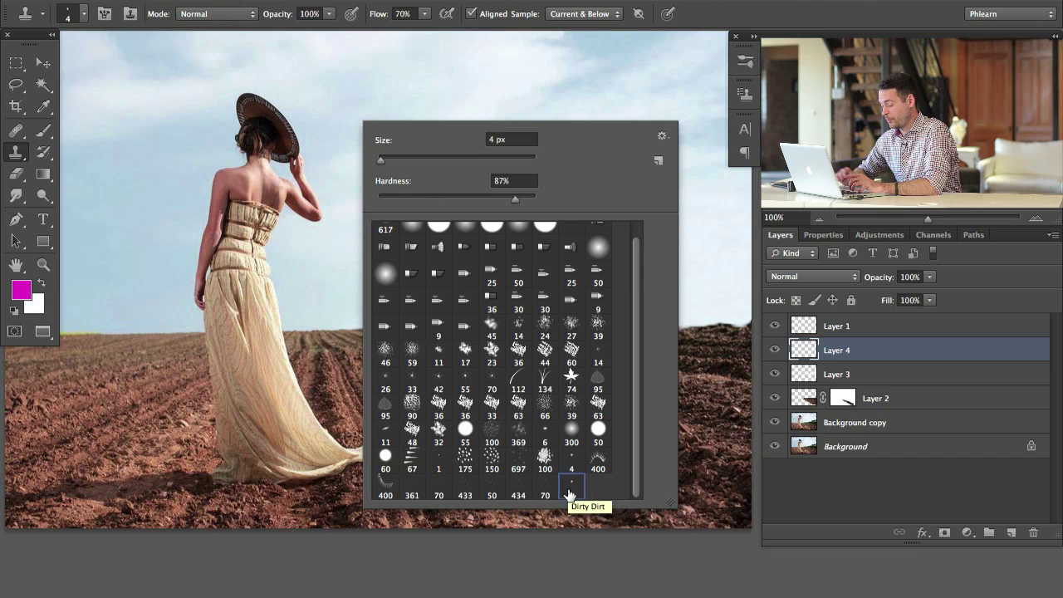
{"action": "left_click_drag", "start_coordinate": [348, 288], "coordinate": [335, 275]}
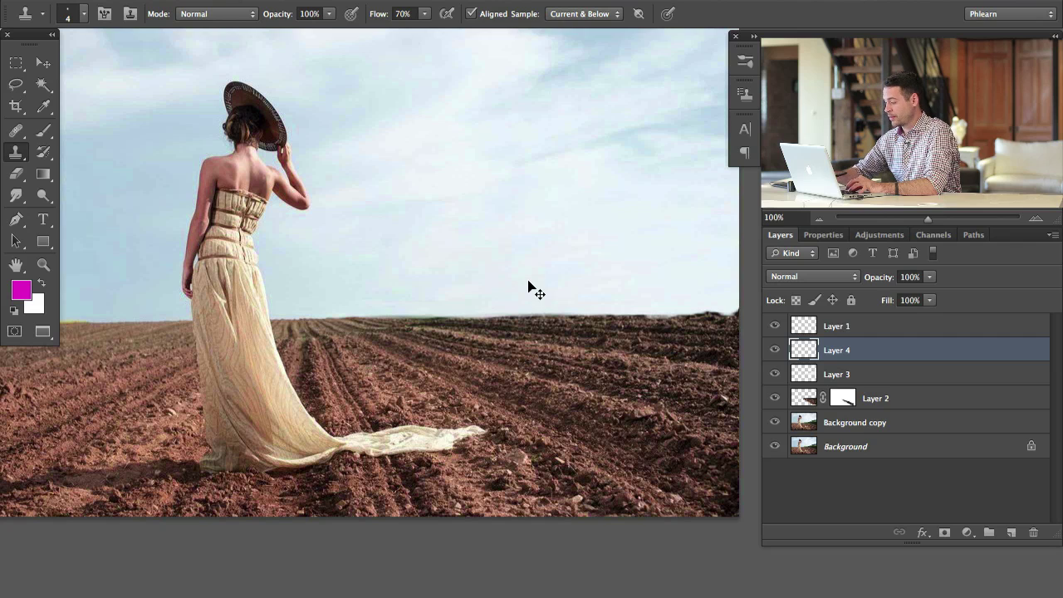
- Clone scattered soil specks along the middle of the horizon on Layer 4 at 2 to 3 px, undoing unsuitable strokes
{"action": "key", "text": "ctrl+plus"}
{"action": "left_click_drag", "start_coordinate": [534, 282], "coordinate": [537, 280]}
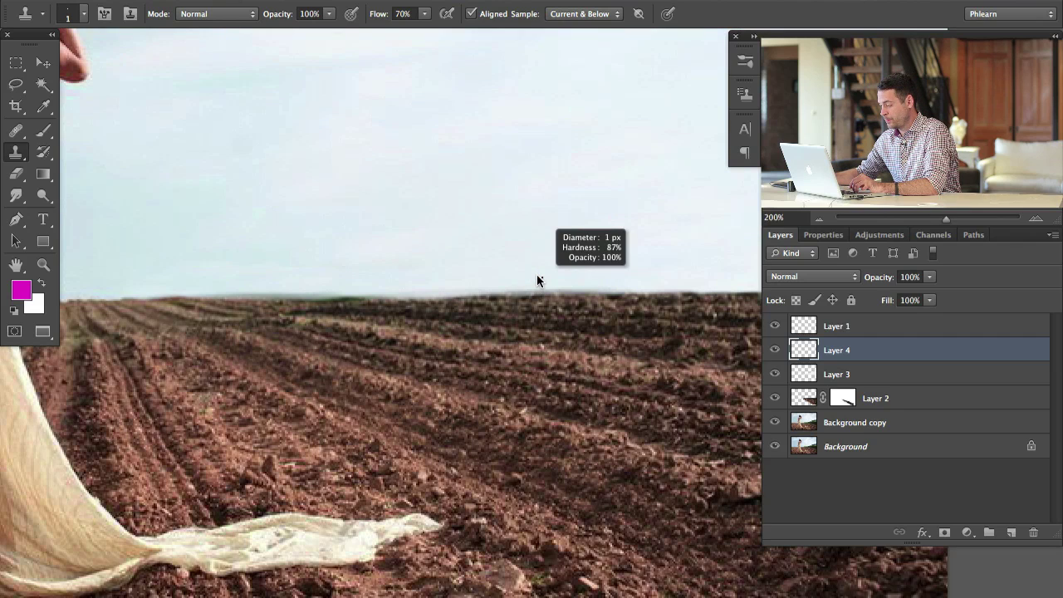
{"action": "left_click", "coordinate": [565, 325], "text": "alt"}
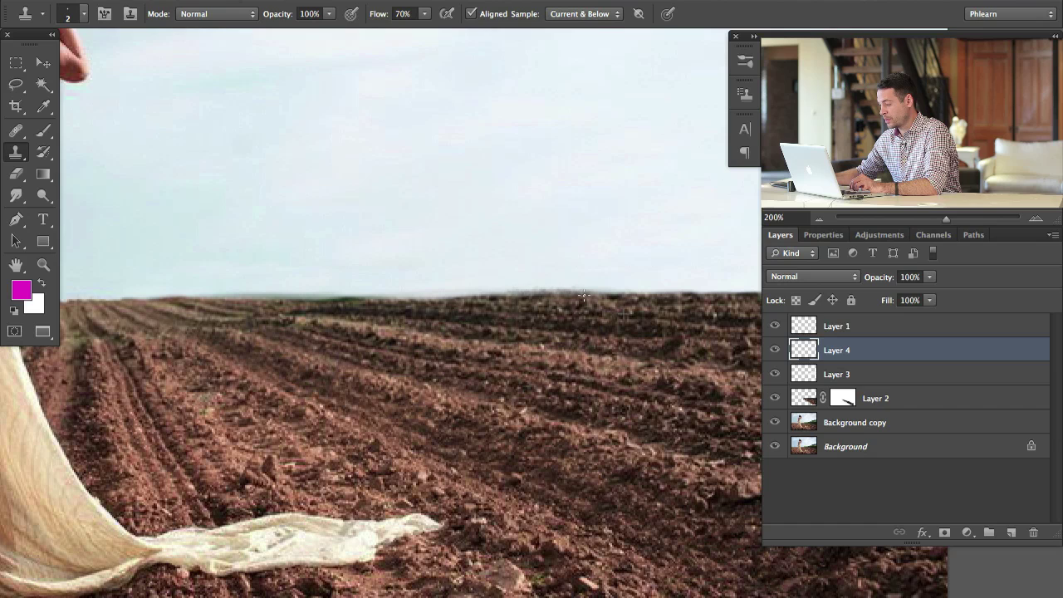
{"action": "mouse_move", "coordinate": [558, 293]}
{"action": "left_mouse_down"}
{"action": "mouse_move", "coordinate": [525, 296]}
{"action": "mouse_move", "coordinate": [500, 249]}
{"action": "mouse_move", "coordinate": [513, 284]}
{"action": "left_mouse_up"}
{"action": "key", "text": "super+z"}
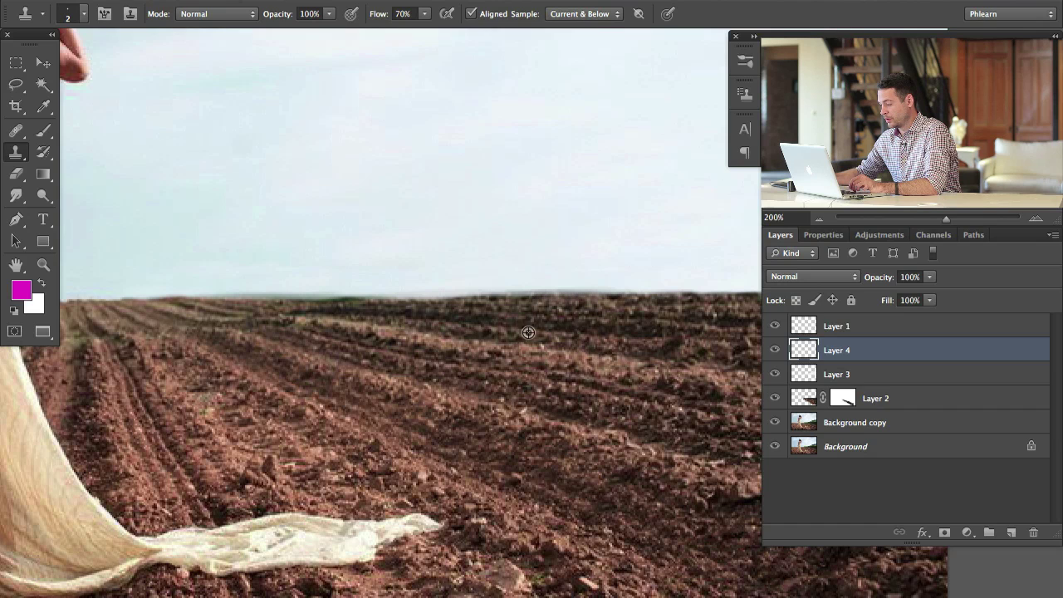
{"action": "mouse_move", "coordinate": [448, 259]}
{"action": "left_mouse_down"}
{"action": "mouse_move", "coordinate": [587, 248]}
{"action": "mouse_move", "coordinate": [357, 274]}
{"action": "mouse_move", "coordinate": [374, 273]}
{"action": "left_mouse_up"}
{"action": "key", "text": "ctrl+z"}
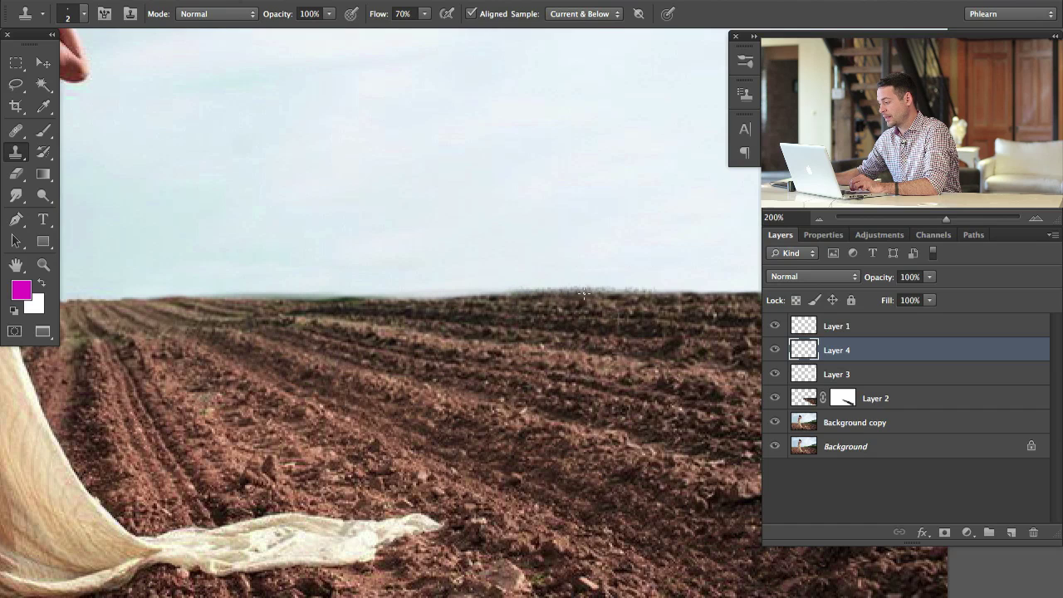
{"action": "mouse_move", "coordinate": [526, 294]}
{"action": "left_mouse_down"}
{"action": "mouse_move", "coordinate": [485, 297]}
{"action": "mouse_move", "coordinate": [523, 296]}
{"action": "left_mouse_up"}
{"action": "key", "text": "bracketright"}
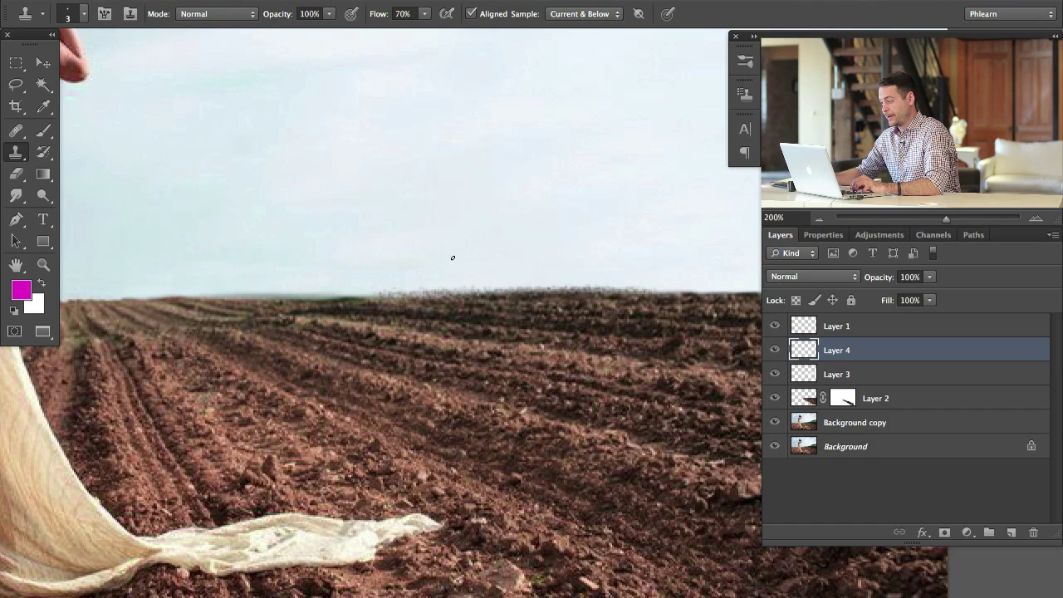
- Reduce the Clone Stamp brush's scatter to 371% on both axes
{"action": "left_click", "coordinate": [534, 4]}
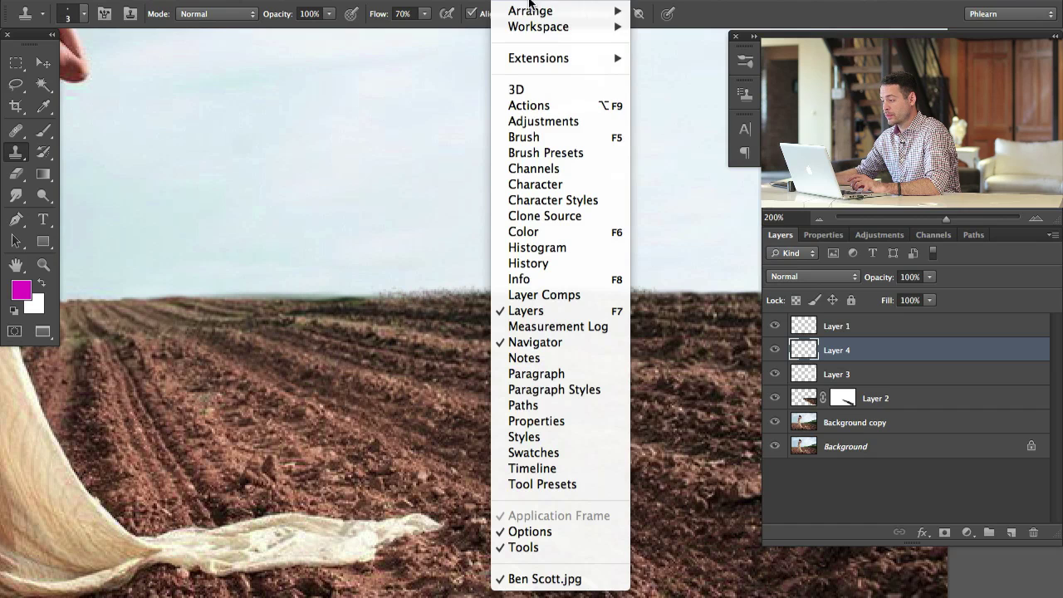
{"action": "left_click", "coordinate": [554, 137]}
{"action": "left_click", "coordinate": [124, 124]}
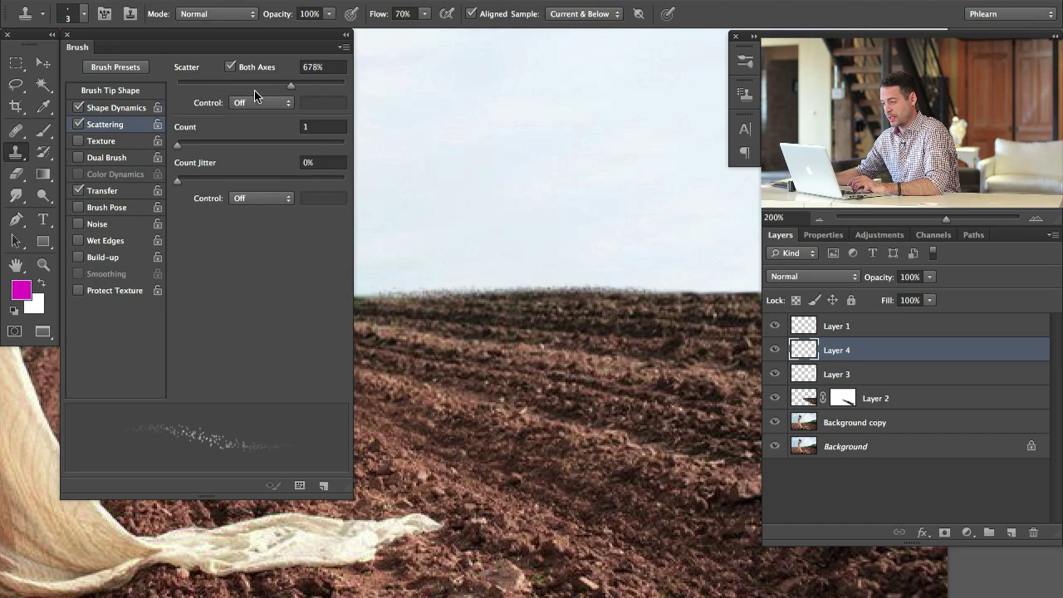
{"action": "left_click_drag", "start_coordinate": [283, 85], "coordinate": [237, 104]}
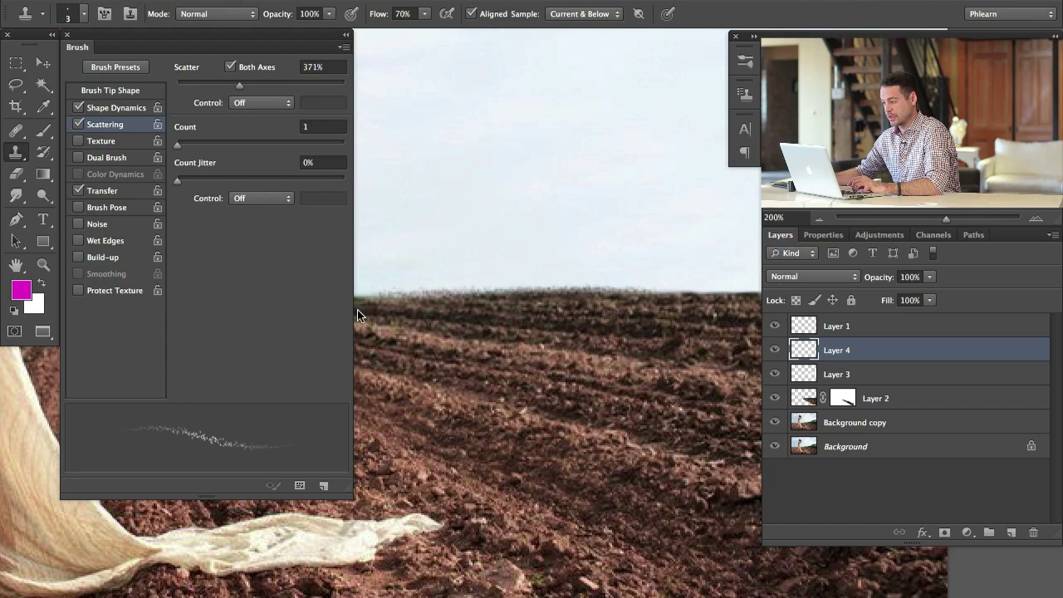
{"action": "left_click", "coordinate": [67, 35]}
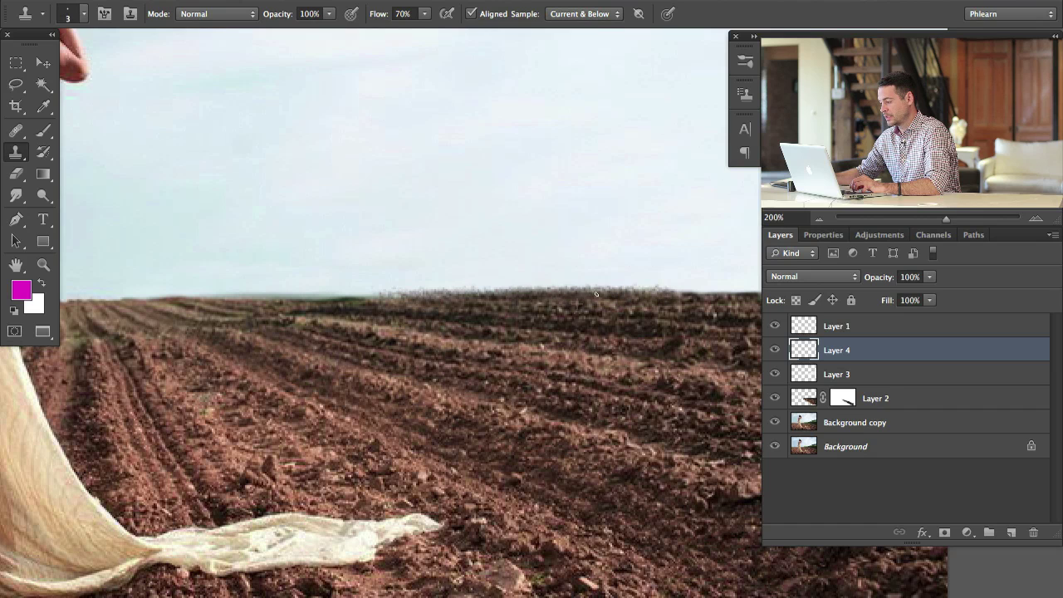
- Extend the cloned soil texture along the horizon to the photo's right edge and back toward the woman, using the 3 px scattered brush
{"action": "mouse_move", "coordinate": [622, 295]}
{"action": "left_mouse_down"}
{"action": "mouse_move", "coordinate": [496, 281]}
{"action": "mouse_move", "coordinate": [604, 284]}
{"action": "left_mouse_up"}
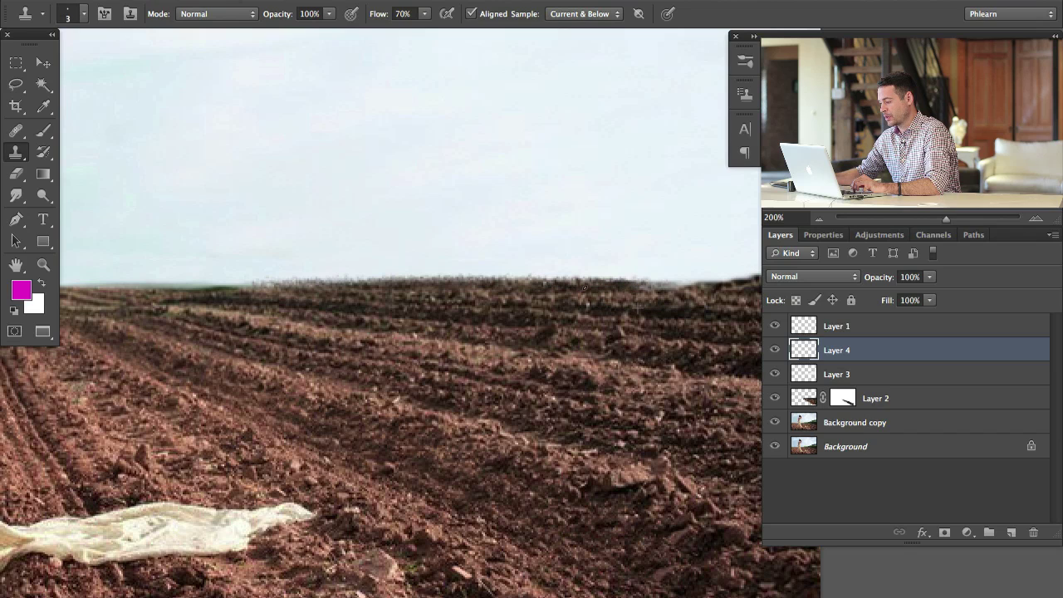
{"action": "mouse_move", "coordinate": [634, 285]}
{"action": "left_mouse_down"}
{"action": "mouse_move", "coordinate": [721, 286]}
{"action": "mouse_move", "coordinate": [613, 284]}
{"action": "mouse_move", "coordinate": [758, 276]}
{"action": "mouse_move", "coordinate": [654, 285]}
{"action": "left_mouse_up"}
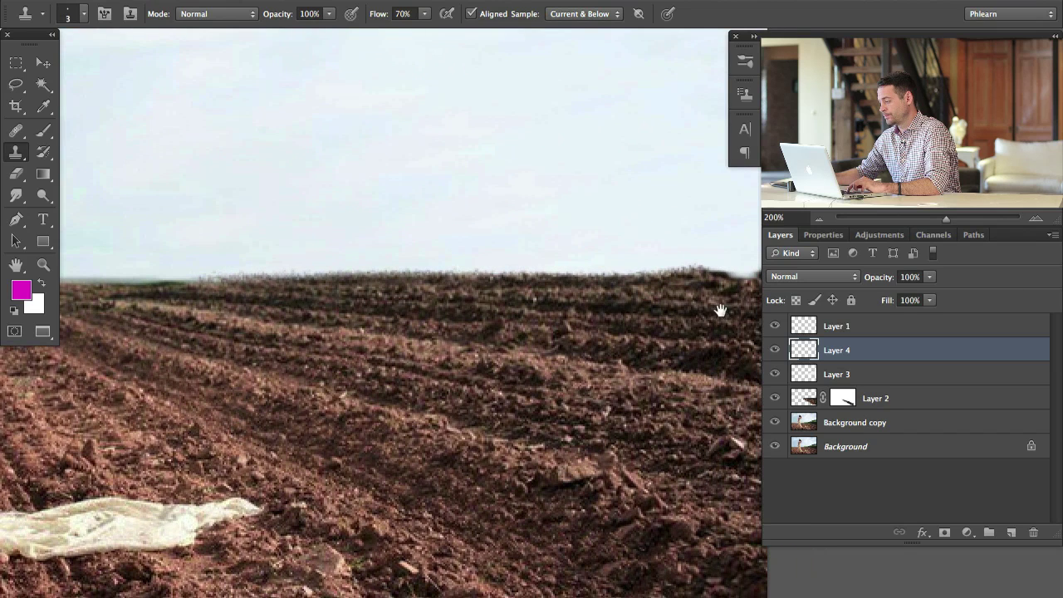
{"action": "mouse_move", "coordinate": [721, 308]}
{"action": "left_mouse_down"}
{"action": "mouse_move", "coordinate": [518, 303]}
{"action": "mouse_move", "coordinate": [501, 262]}
{"action": "mouse_move", "coordinate": [521, 264]}
{"action": "mouse_move", "coordinate": [466, 260]}
{"action": "mouse_move", "coordinate": [525, 258]}
{"action": "left_mouse_up"}
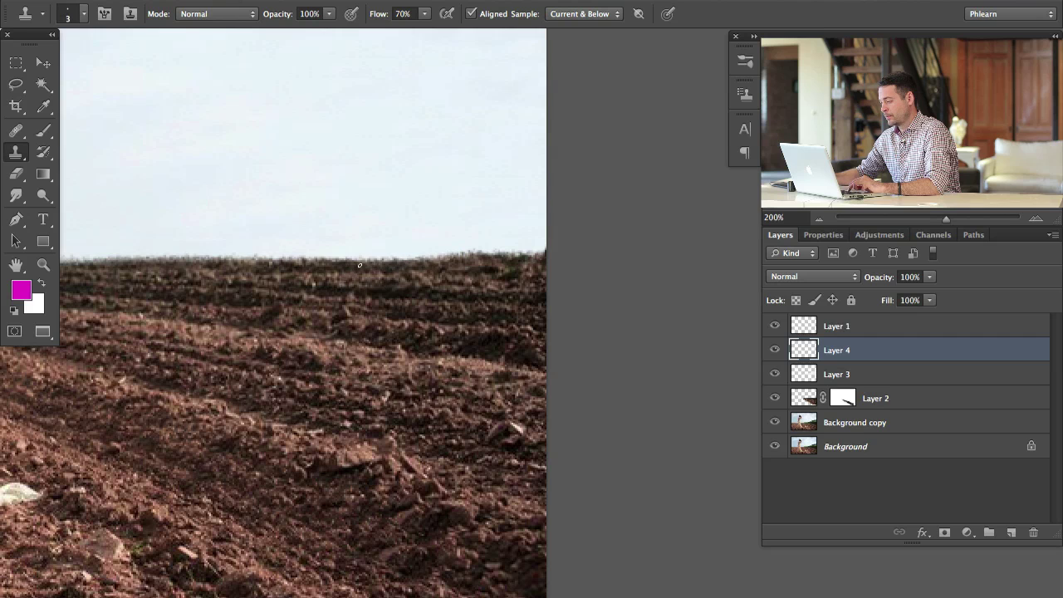
{"action": "left_click_drag", "start_coordinate": [290, 308], "coordinate": [607, 324]}
{"action": "left_click_drag", "start_coordinate": [448, 308], "coordinate": [528, 310]}
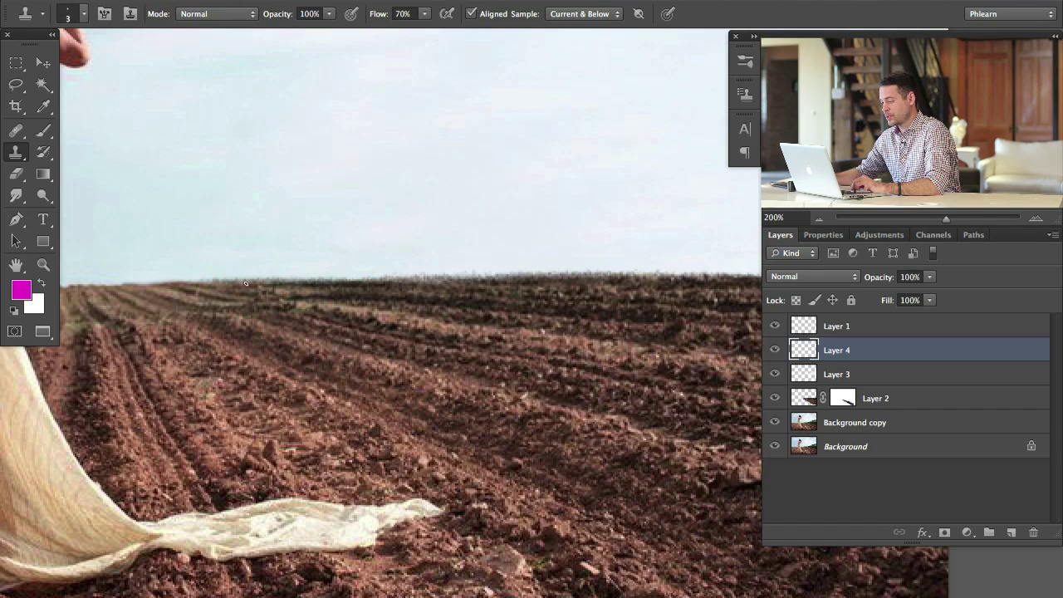
- Compare the whole image with and without the cloned horizon soil on Layer 4
{"action": "key", "text": "super+minus"}
{"action": "key", "text": "super+minus"}
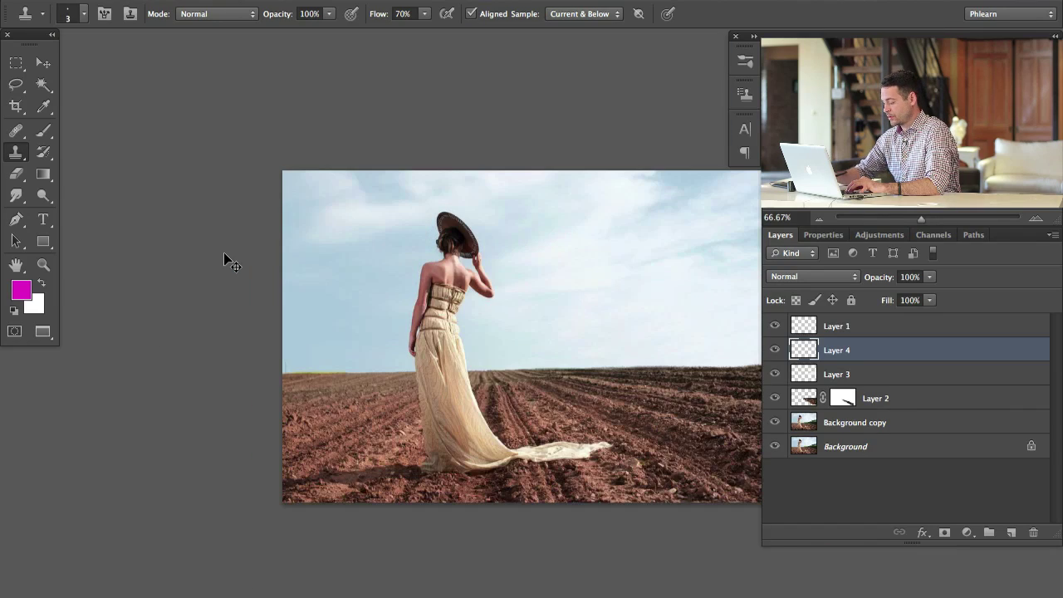
{"action": "key", "text": "super+plus"}
{"action": "left_click_drag", "start_coordinate": [339, 413], "coordinate": [145, 357]}
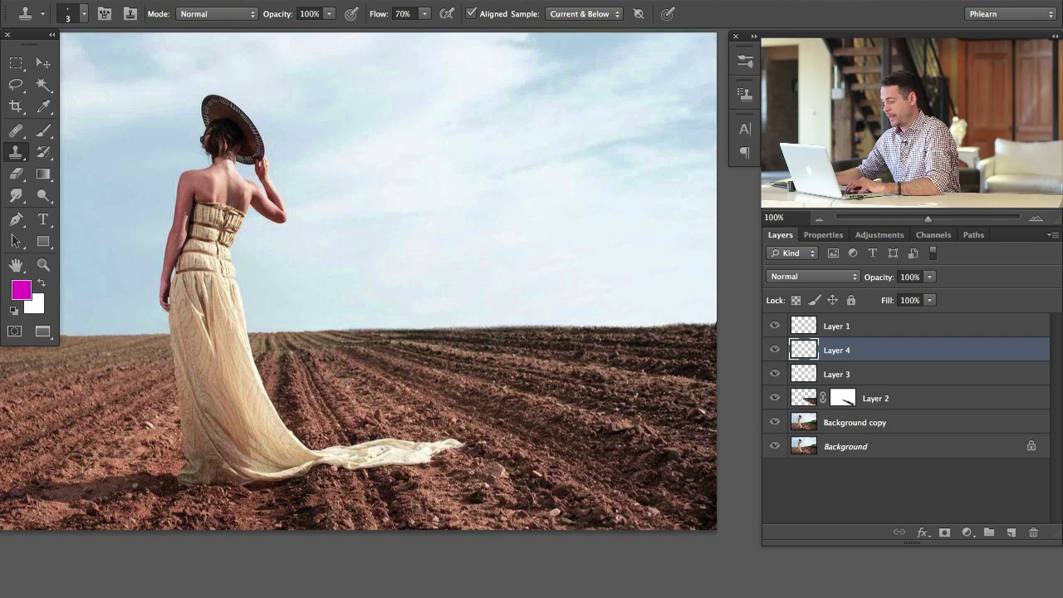
{"action": "left_click", "coordinate": [773, 352]}
{"action": "left_click", "coordinate": [774, 352]}
{"action": "left_click", "coordinate": [773, 352]}
{"action": "left_click", "coordinate": [774, 352]}
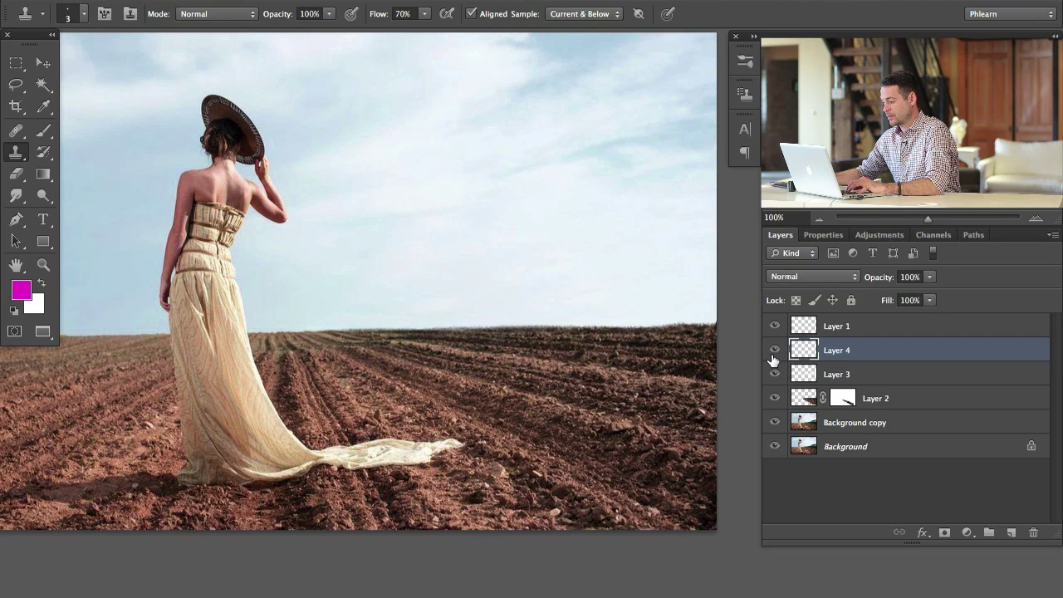
{"action": "left_click", "coordinate": [773, 352]}
{"action": "left_click", "coordinate": [773, 359]}
{"action": "left_click", "coordinate": [773, 359]}
{"action": "left_click", "coordinate": [774, 358]}
{"action": "left_click", "coordinate": [773, 359]}
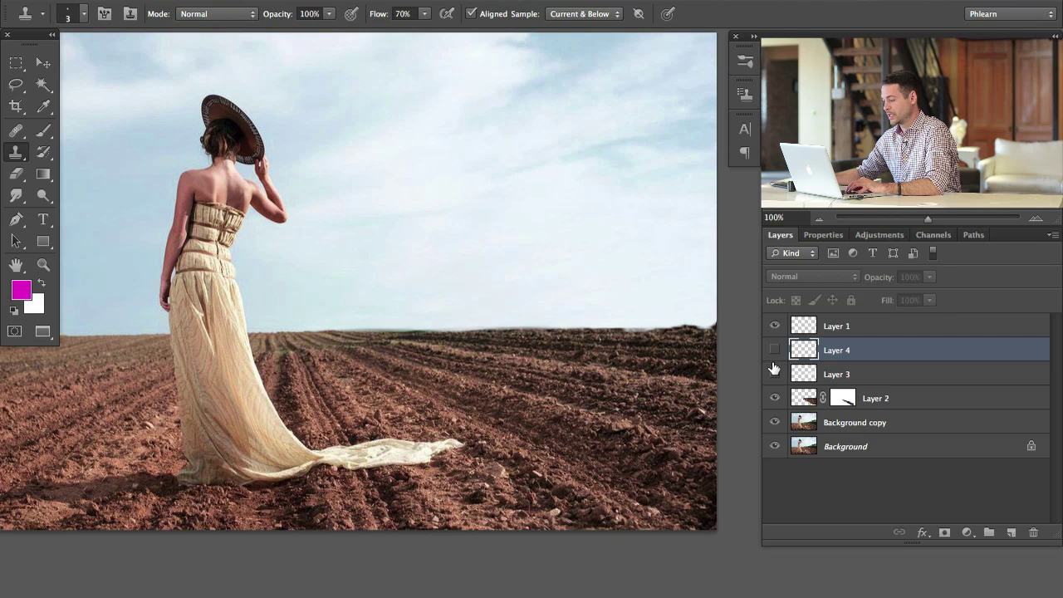
- Check what Layer 3 contributes to the horizon, and recheck Layer 4 with its visibility left on
{"action": "left_click", "coordinate": [776, 374]}
{"action": "left_click", "coordinate": [774, 371]}
{"action": "left_click", "coordinate": [774, 353]}
{"action": "left_click", "coordinate": [773, 357]}
{"action": "left_click", "coordinate": [773, 357]}
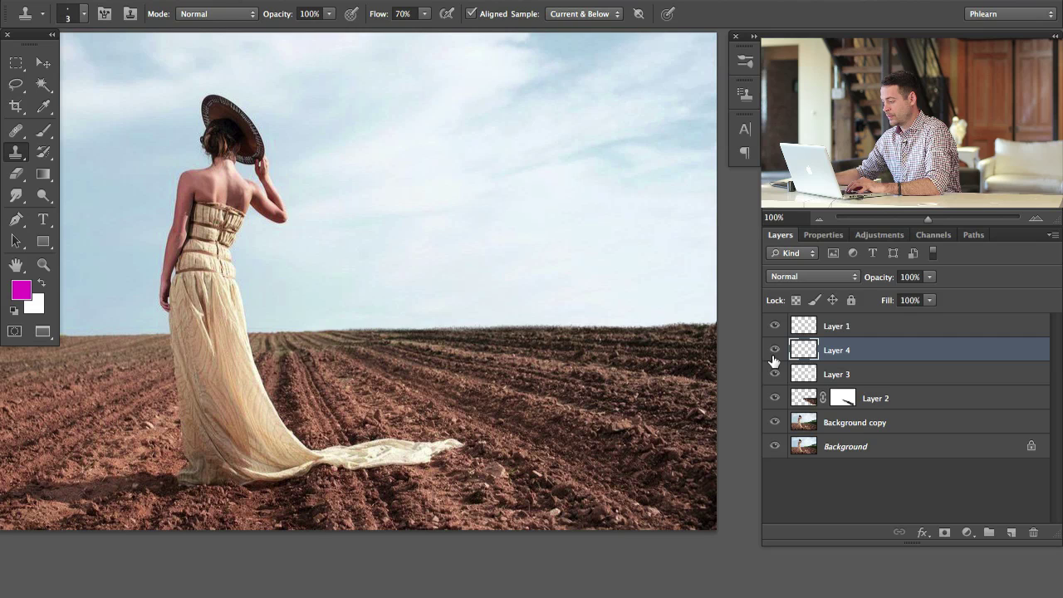
{"action": "left_click", "coordinate": [772, 358]}
{"action": "left_click", "coordinate": [772, 359]}
{"action": "left_click_drag", "start_coordinate": [607, 362], "coordinate": [608, 358]}
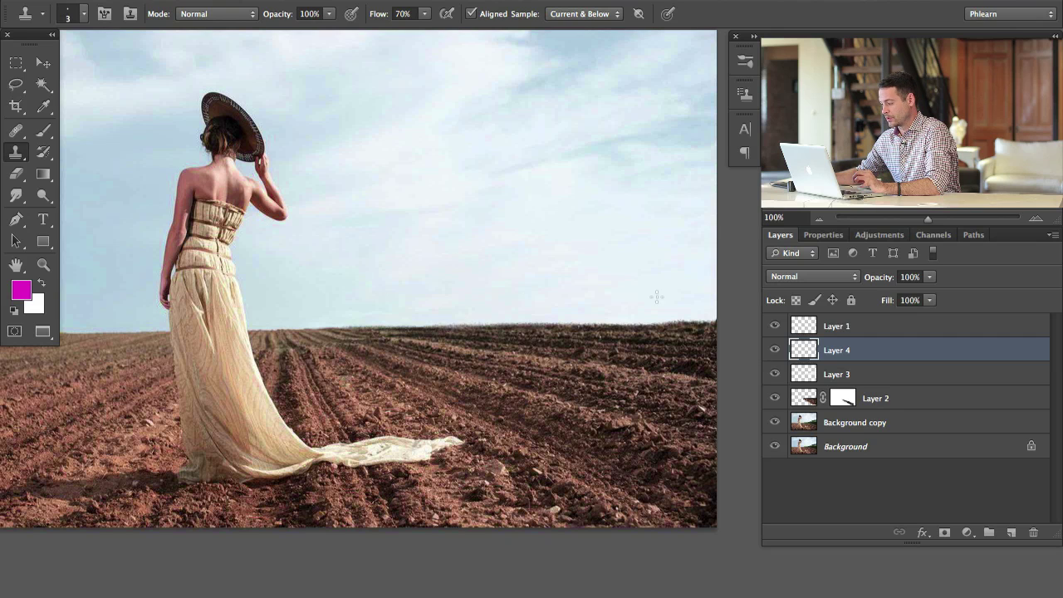
- Apply a Motion Blur to Layer 4 at a 0° angle and 2 pixels distance, and compare the horizon with and without the layer
{"action": "left_click", "coordinate": [398, 2]}
{"action": "mouse_move", "coordinate": [413, 191]}
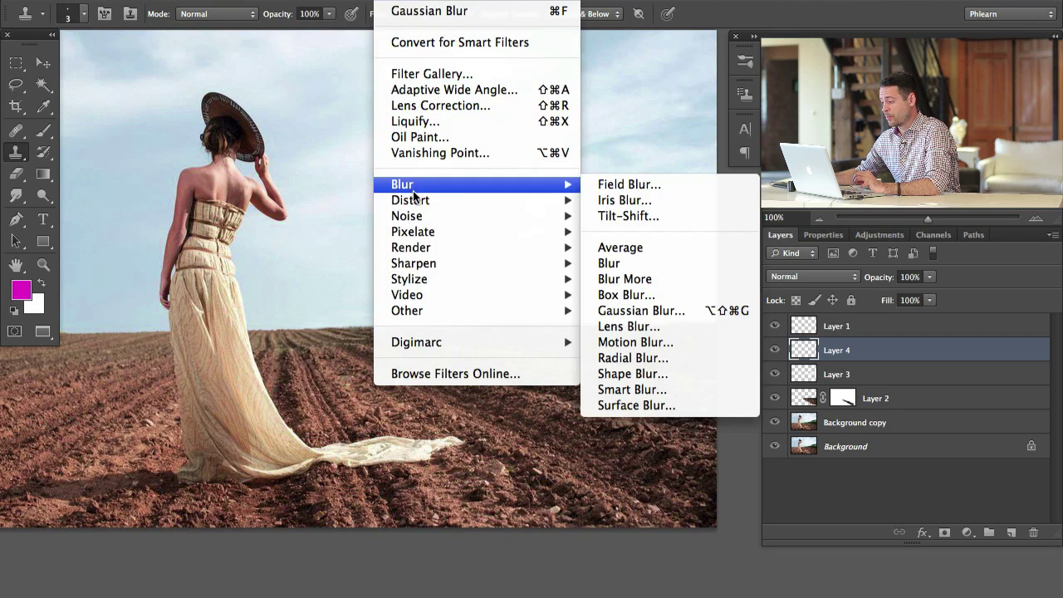
{"action": "left_click", "coordinate": [646, 344]}
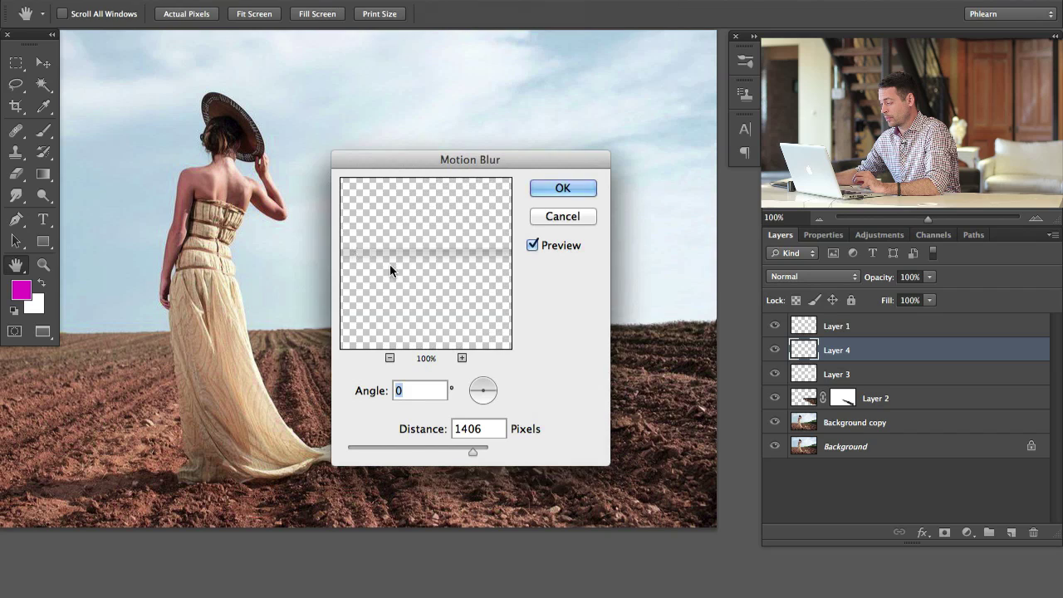
{"action": "left_click_drag", "start_coordinate": [498, 157], "coordinate": [294, 38]}
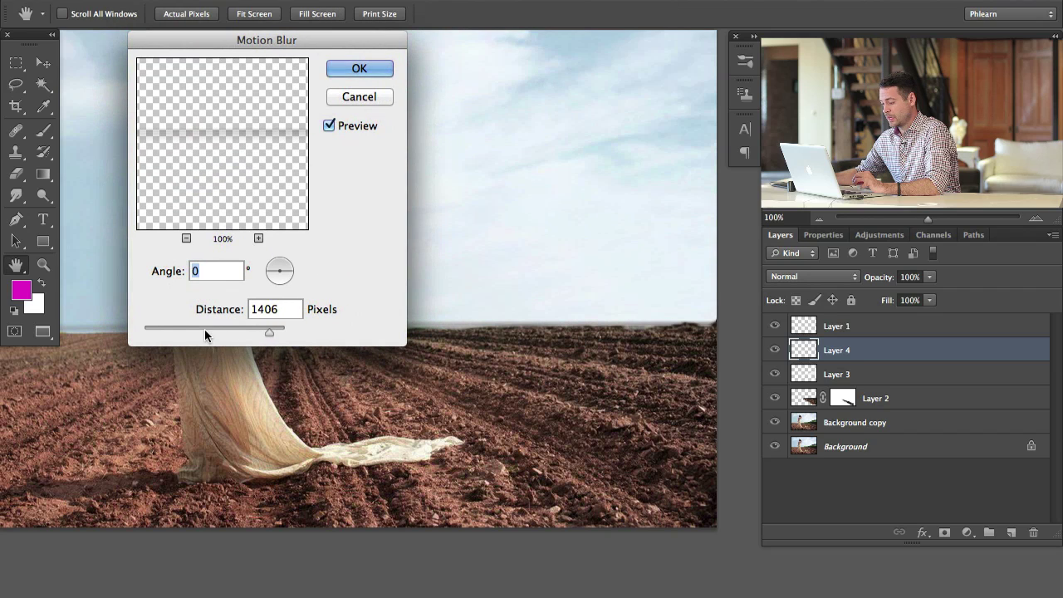
{"action": "left_click_drag", "start_coordinate": [204, 328], "coordinate": [138, 327]}
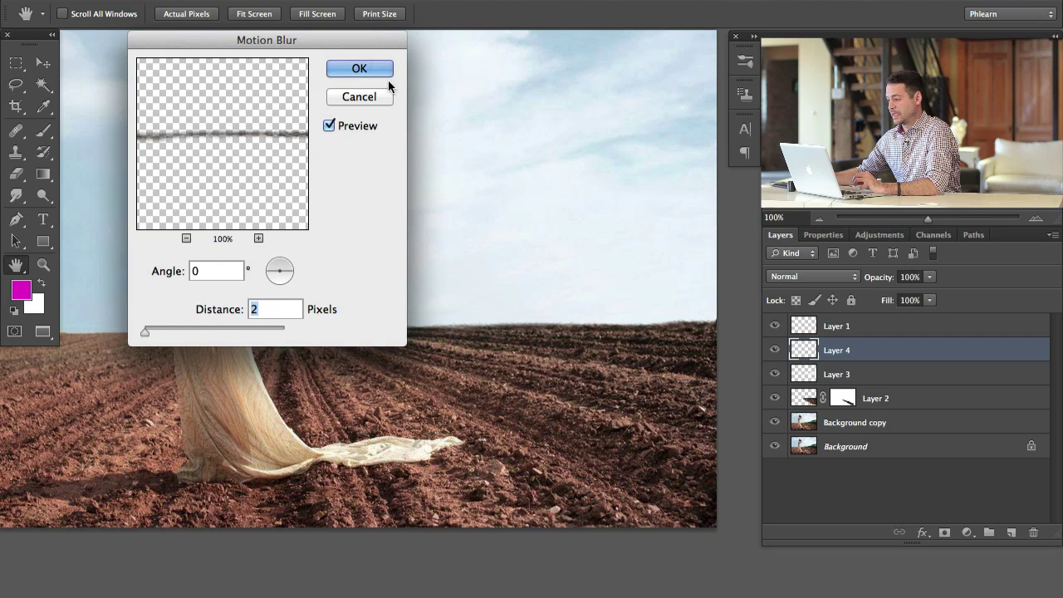
{"action": "left_click_drag", "start_coordinate": [354, 47], "coordinate": [233, 136]}
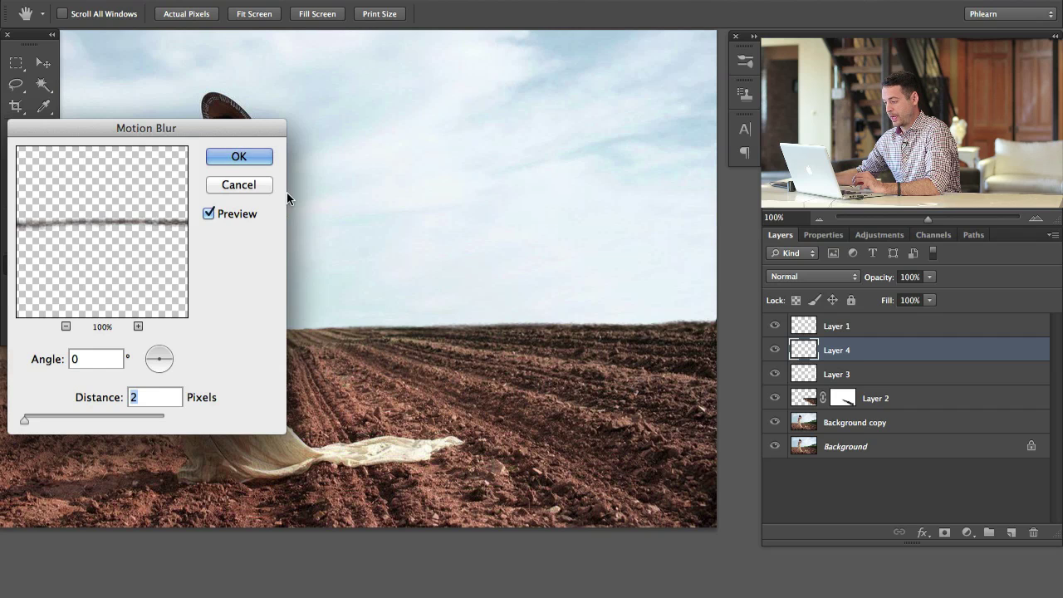
{"action": "left_click", "coordinate": [234, 155]}
{"action": "left_click", "coordinate": [775, 349]}
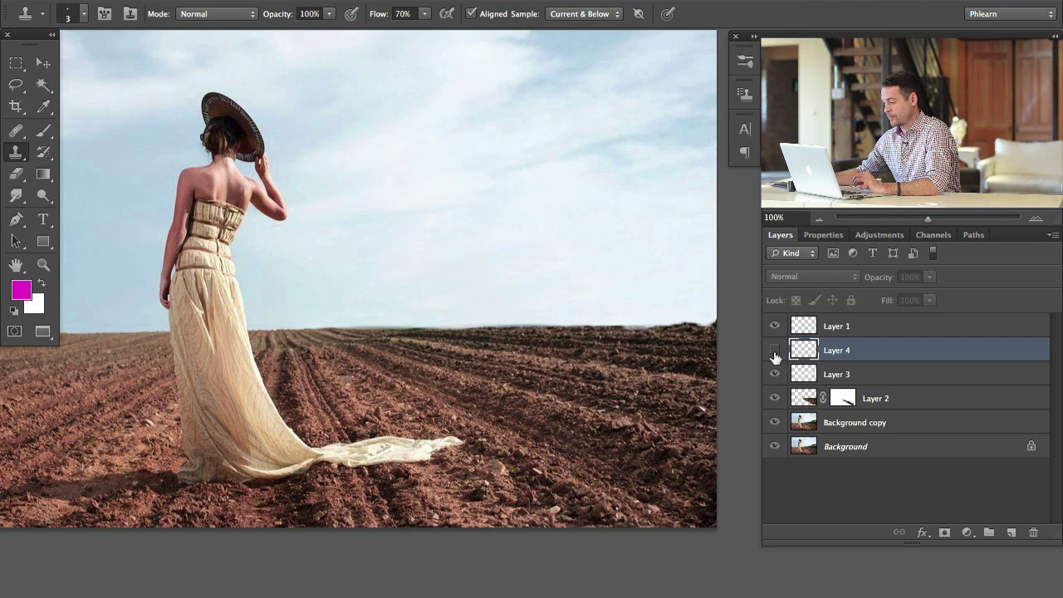
{"action": "left_click", "coordinate": [774, 349]}
- Delete Layer 1 from the top of the layer stack
{"action": "left_click_drag", "start_coordinate": [473, 420], "coordinate": [540, 422]}
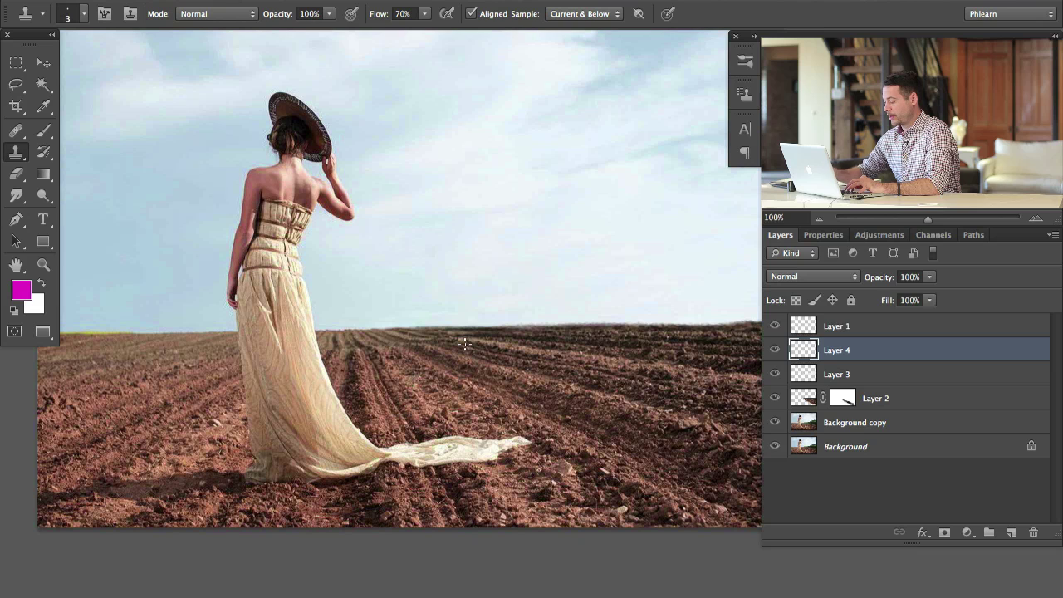
{"action": "key", "text": "super+minus"}
{"action": "left_click_drag", "start_coordinate": [539, 352], "coordinate": [470, 326]}
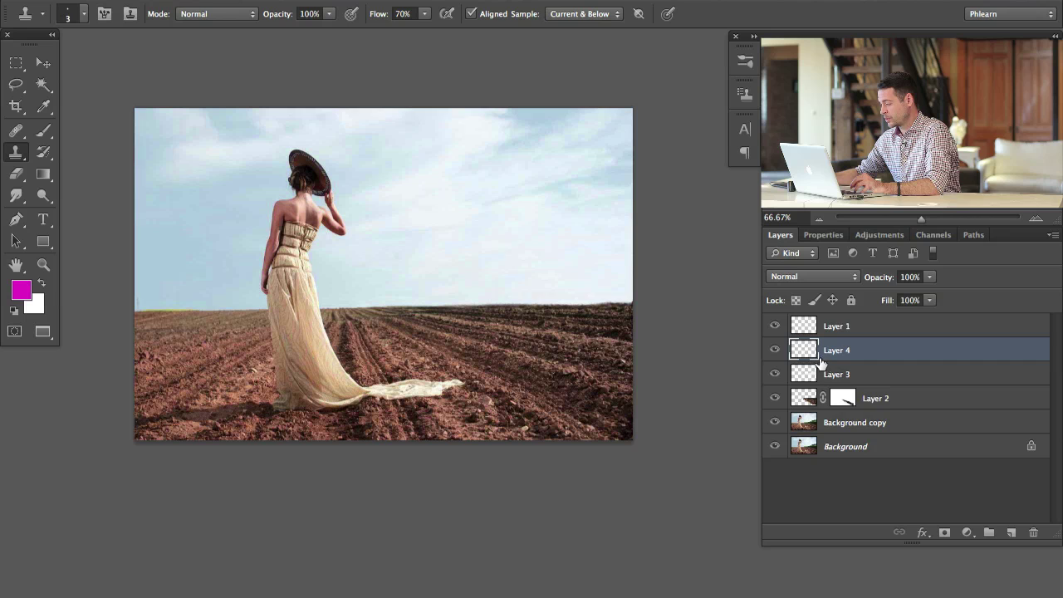
{"action": "left_click", "coordinate": [853, 332]}
{"action": "key", "text": "BackSpace"}
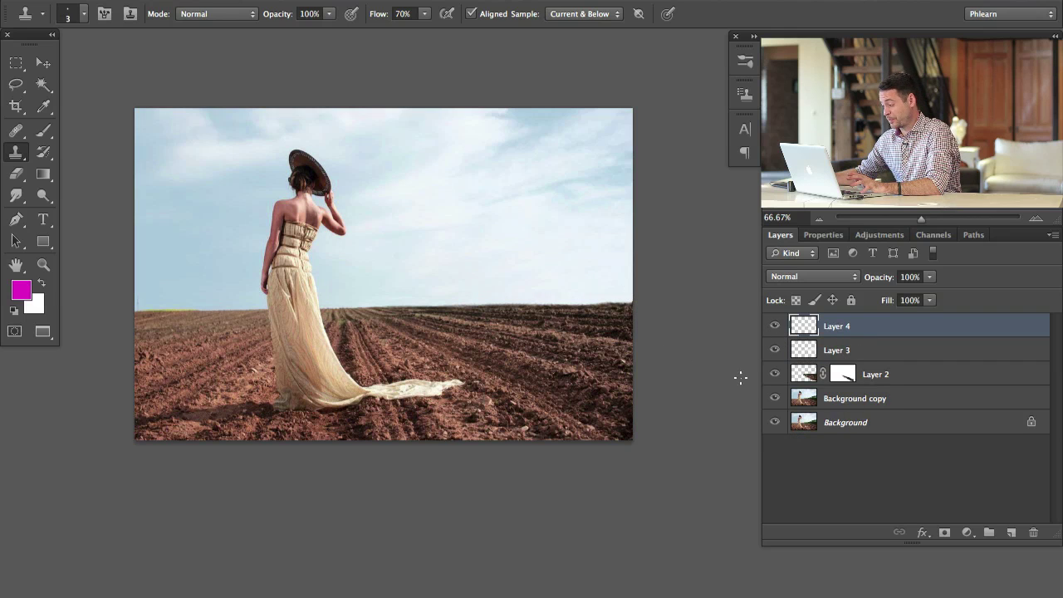
- Add a Curves adjustment layer above Layer 4 and raise the RGB curve's midtones to brighten the image
{"action": "left_click", "coordinate": [966, 532]}
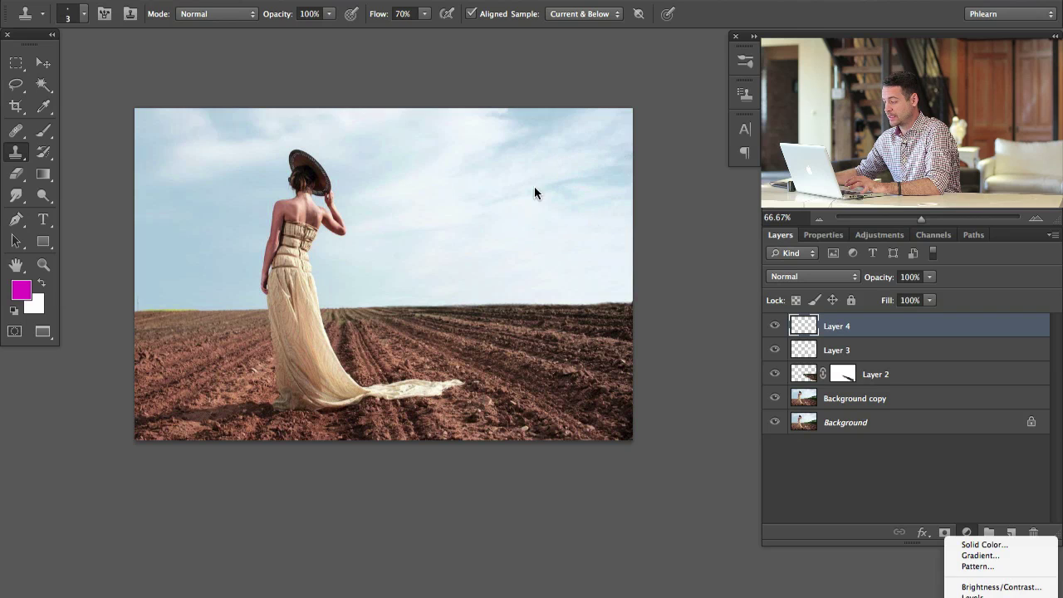
{"action": "left_click", "coordinate": [619, 161]}
{"action": "left_click", "coordinate": [966, 532]}
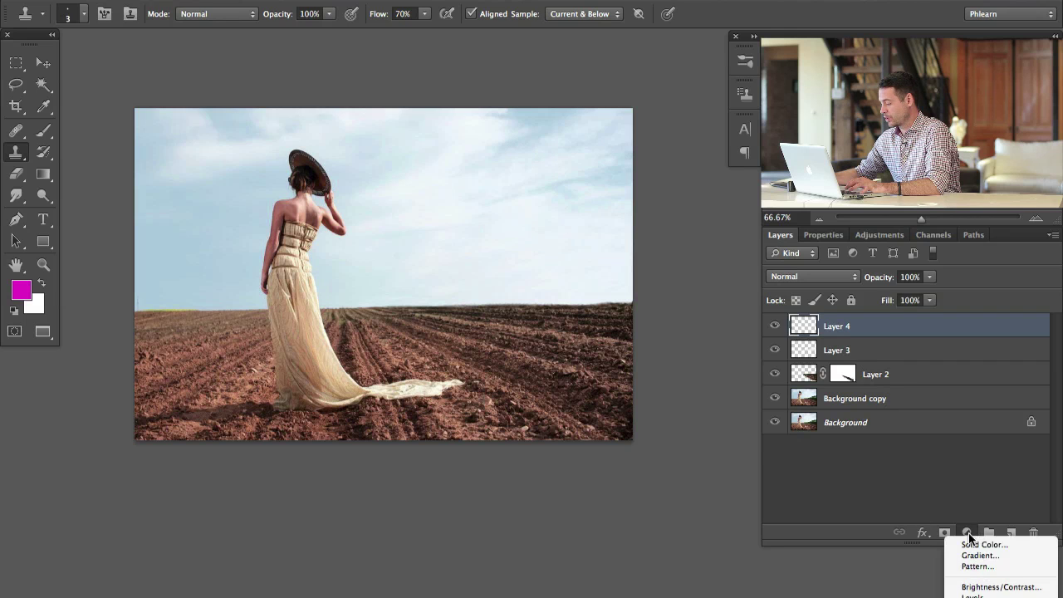
{"action": "left_click", "coordinate": [988, 593]}
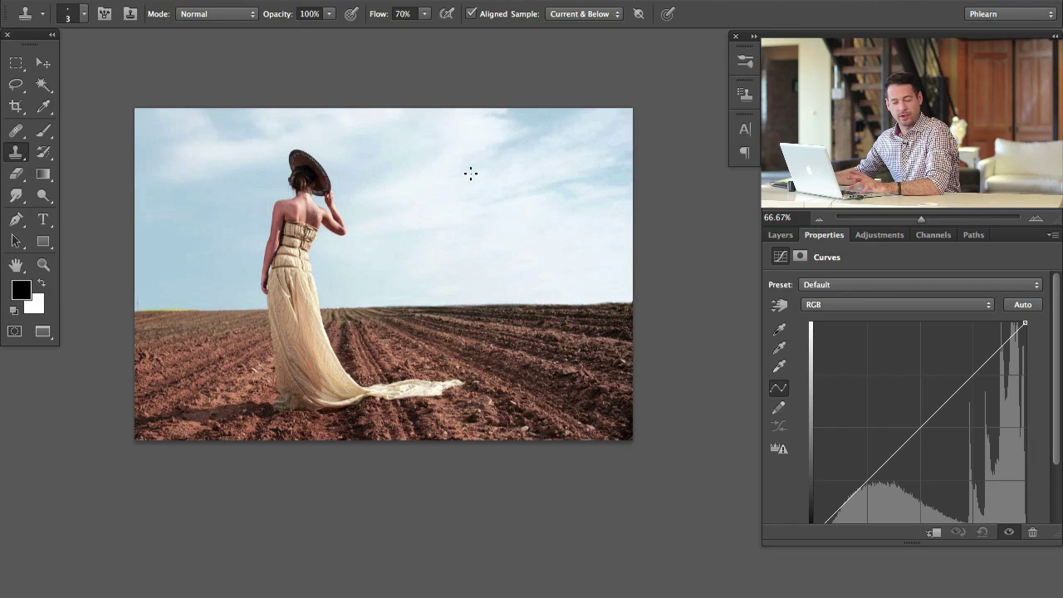
{"action": "left_click_drag", "start_coordinate": [920, 426], "coordinate": [913, 406]}
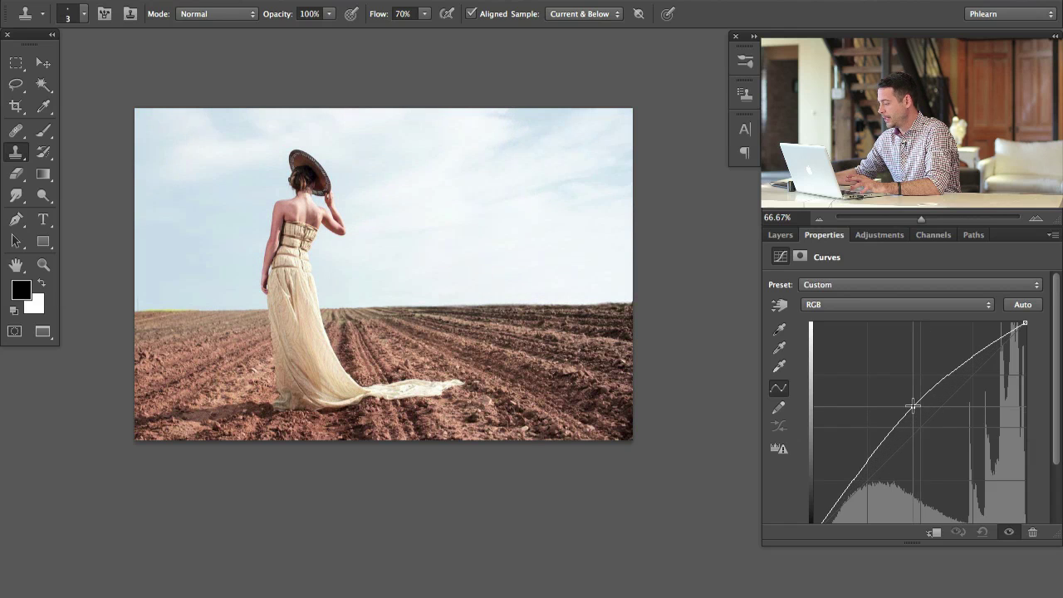
- Warm the Curves adjustment by raising the Red channel's midtones slightly and lowering the Blue channel's midtones slightly
{"action": "left_click", "coordinate": [852, 305]}
{"action": "left_click", "coordinate": [854, 315]}
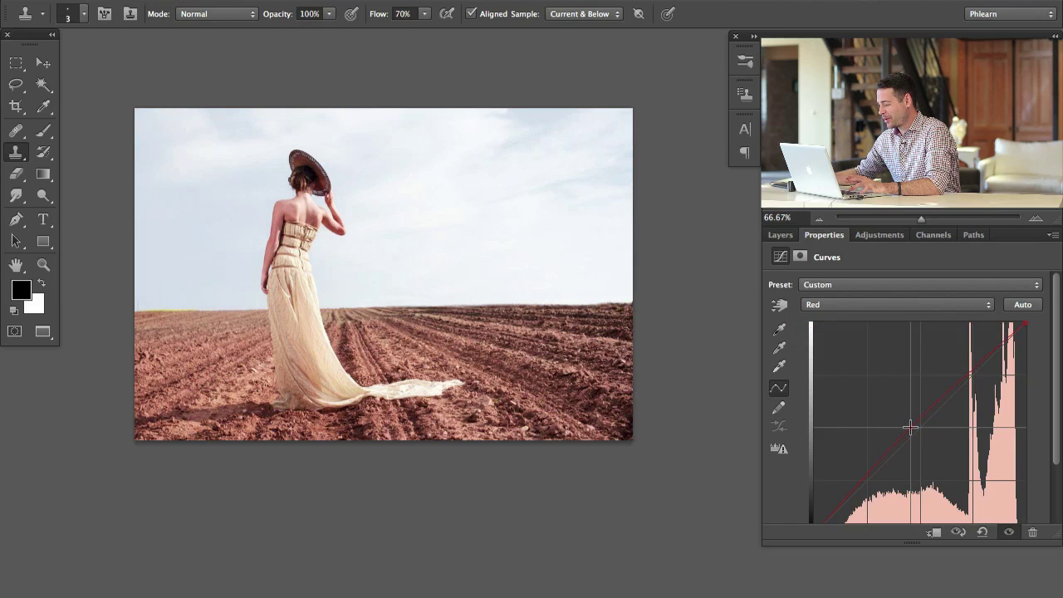
{"action": "left_click", "coordinate": [833, 304]}
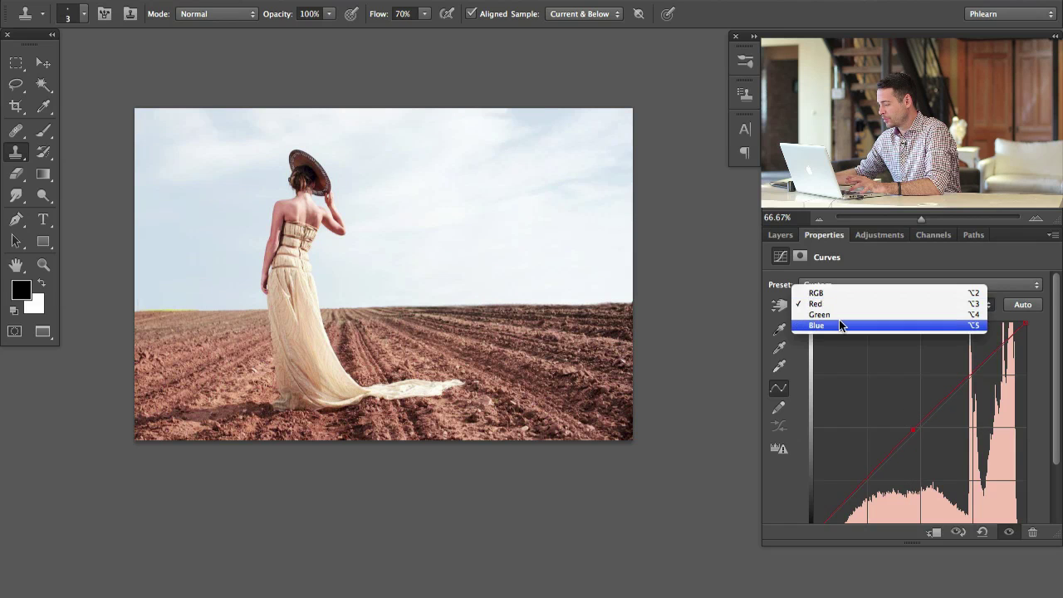
{"action": "left_click", "coordinate": [831, 324]}
{"action": "left_click_drag", "start_coordinate": [910, 433], "coordinate": [915, 439]}
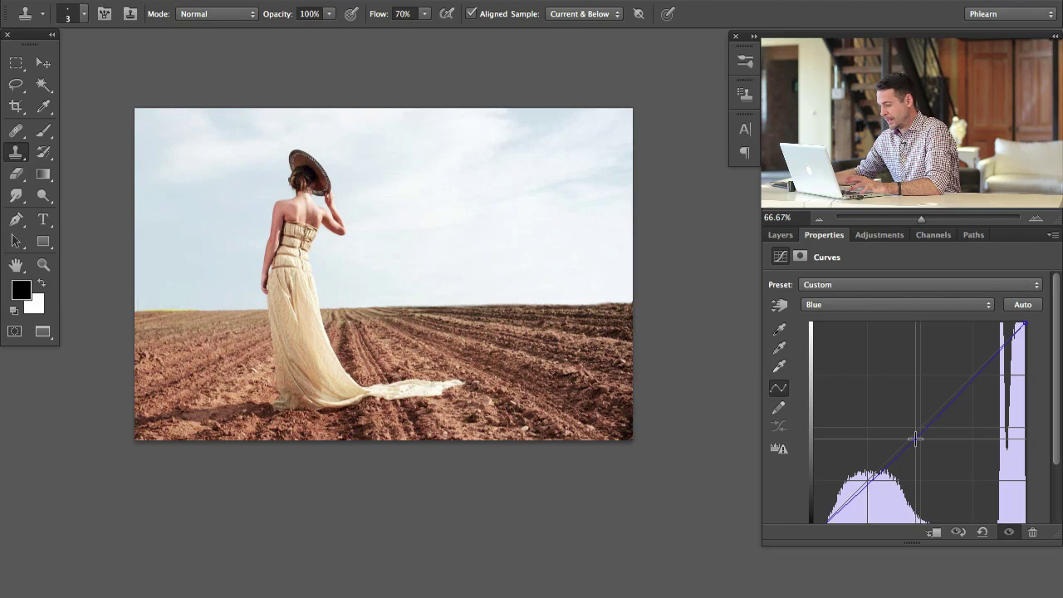
- Compare the image with and without Curves 1, and invert its layer mask to black
{"action": "left_click", "coordinate": [779, 235]}
{"action": "left_click", "coordinate": [774, 325]}
{"action": "left_click", "coordinate": [774, 325]}
{"action": "left_click", "coordinate": [774, 326]}
{"action": "left_click", "coordinate": [774, 325]}
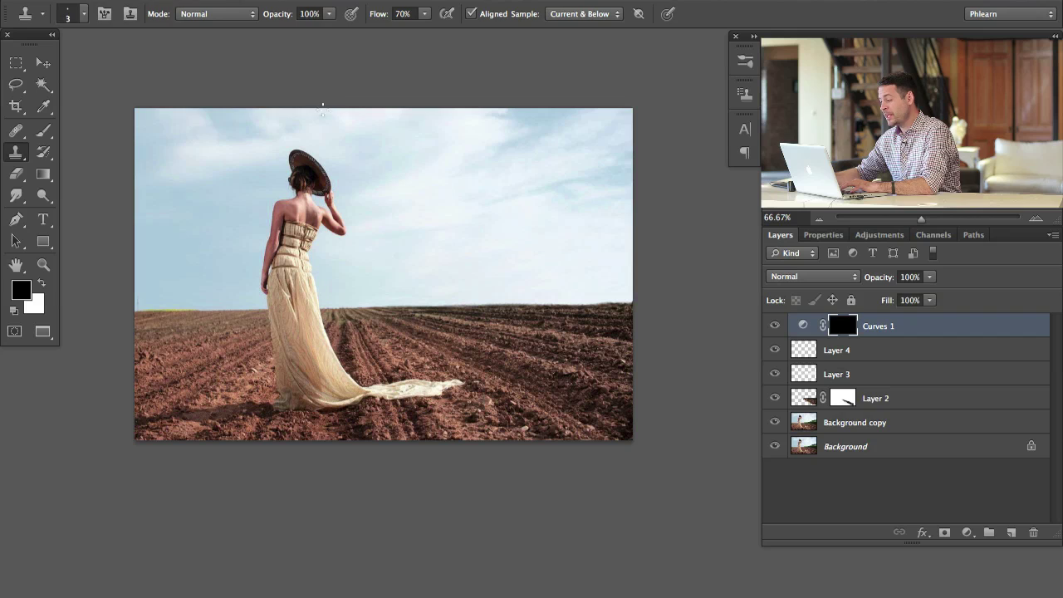
- Draw a white Foreground to Transparent radial gradient on the Curves 1 mask, from beyond the photo's upper right edge toward the woman
{"action": "key", "text": "g"}
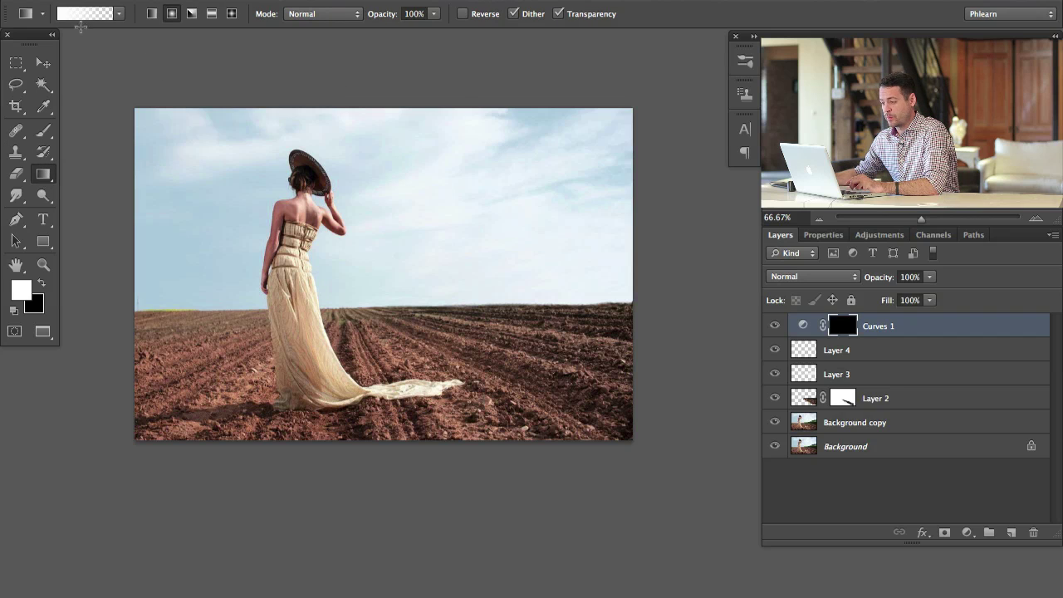
{"action": "left_click", "coordinate": [80, 15]}
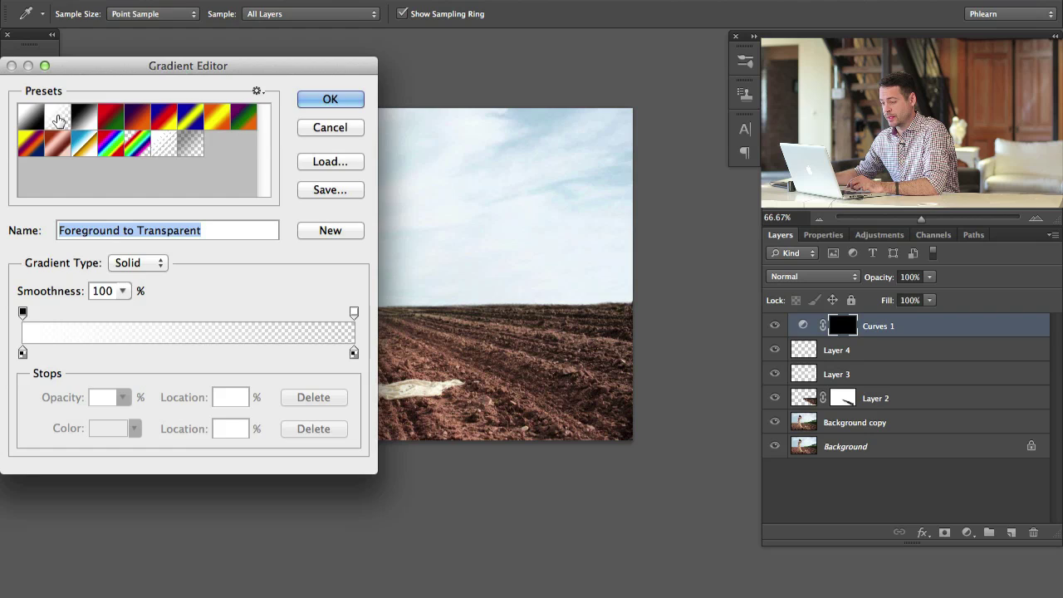
{"action": "left_click", "coordinate": [330, 99]}
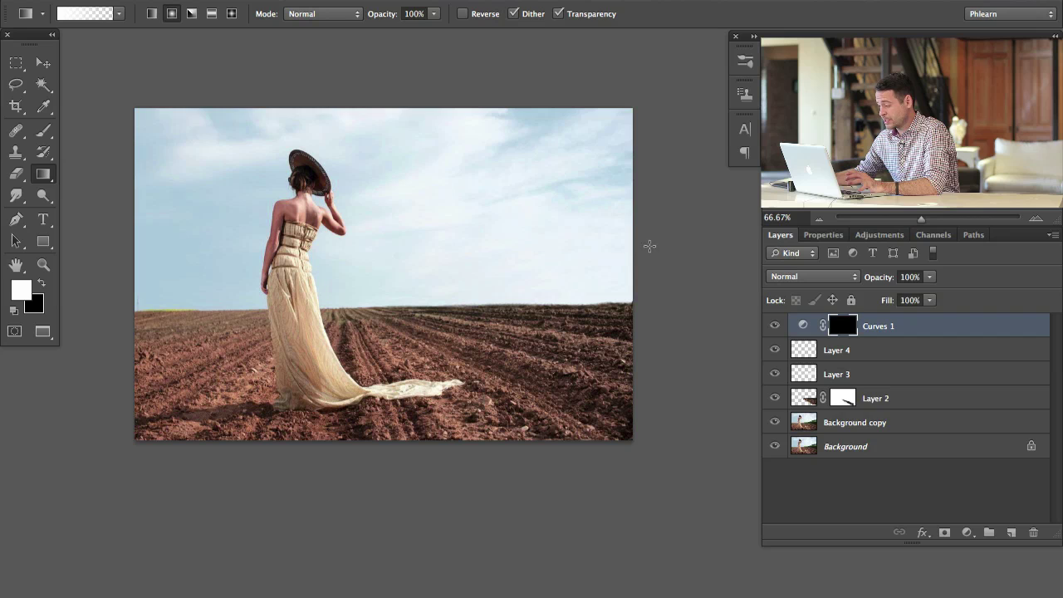
{"action": "left_click_drag", "start_coordinate": [655, 150], "coordinate": [260, 320]}
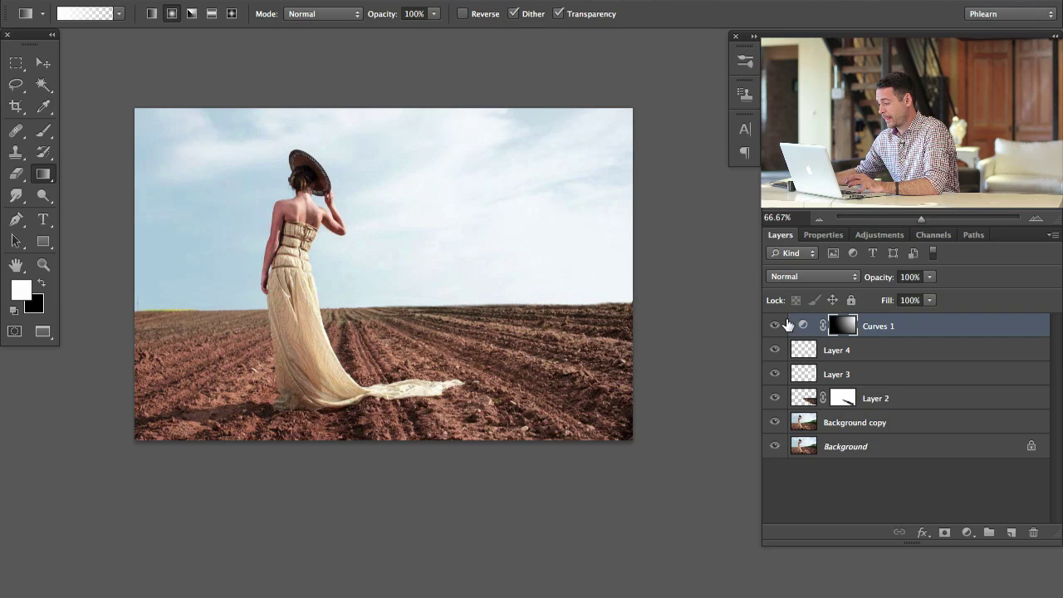
- Compare the image with and without the masked Curves 1 light effect
{"action": "left_click", "coordinate": [776, 325]}
{"action": "left_click", "coordinate": [777, 326]}
{"action": "left_click", "coordinate": [777, 327]}
{"action": "left_click", "coordinate": [777, 328]}
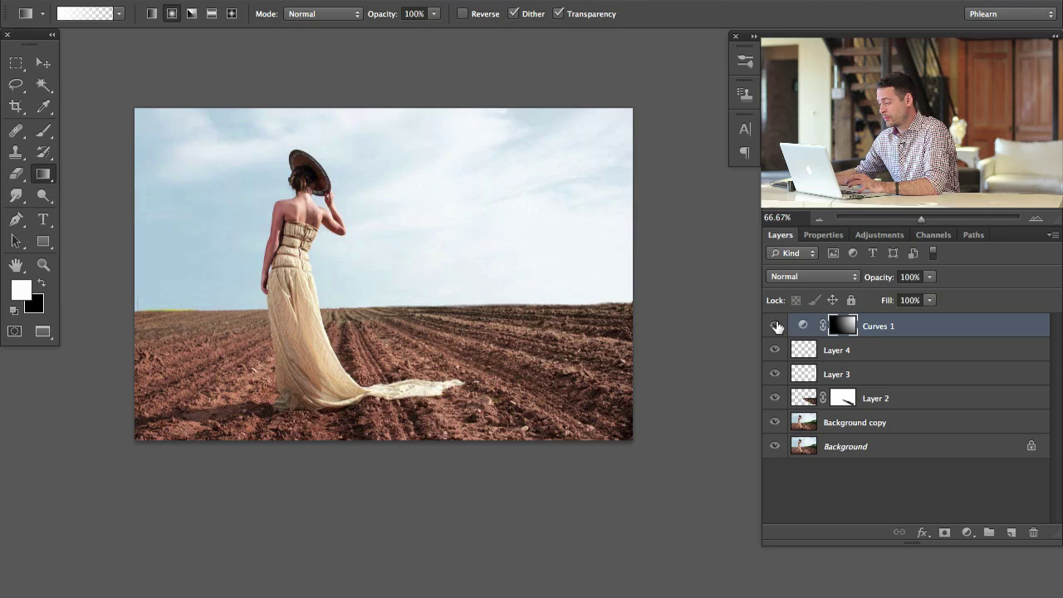
{"action": "left_click", "coordinate": [776, 326]}
{"action": "left_click", "coordinate": [776, 327]}
{"action": "left_click", "coordinate": [776, 326]}
{"action": "left_click", "coordinate": [775, 326]}
{"action": "left_click", "coordinate": [774, 326]}
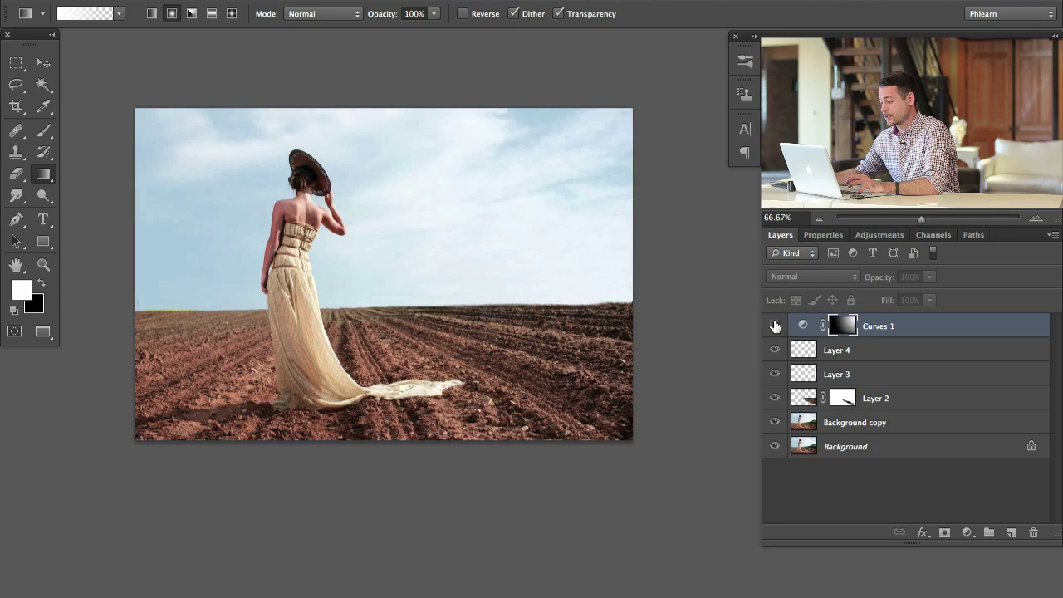
{"action": "left_click", "coordinate": [774, 326]}
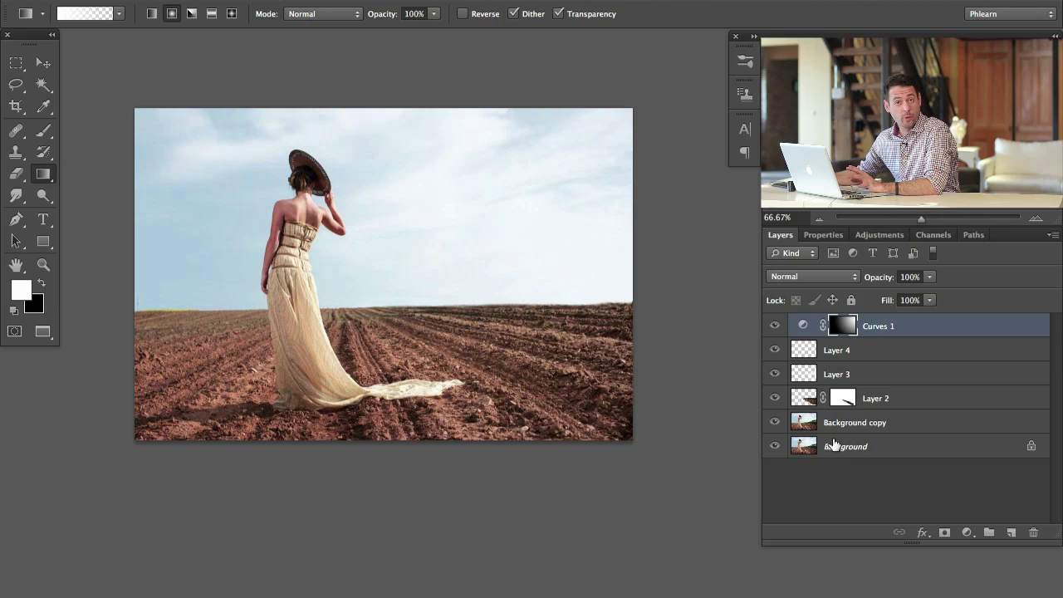
- Add a Hue/Saturation adjustment layer above Curves 1 with Colorize on, hue 24 and saturation 15
{"action": "left_click", "coordinate": [966, 531]}
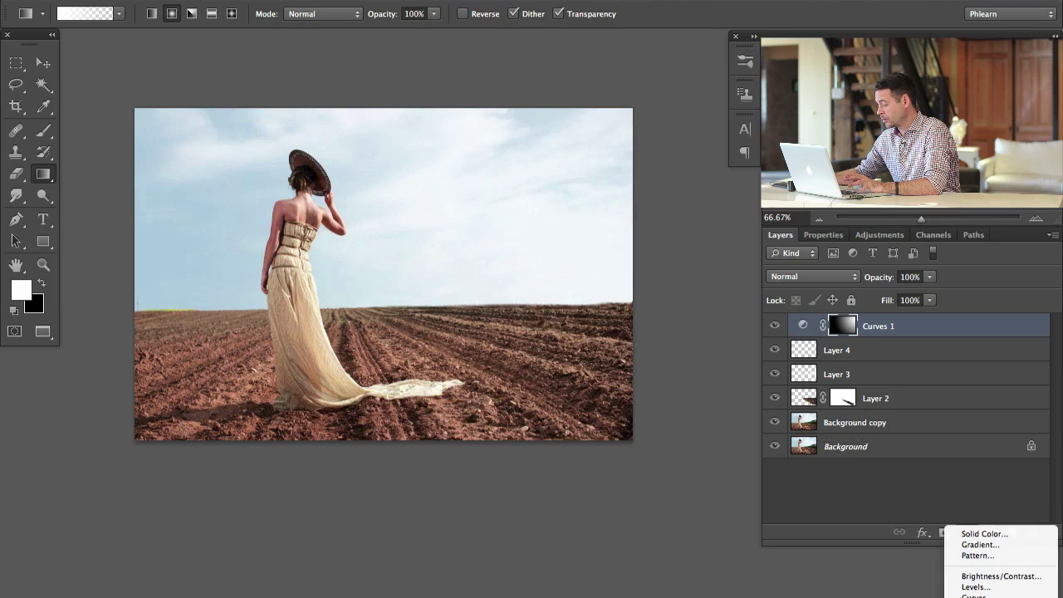
{"action": "left_click", "coordinate": [992, 554]}
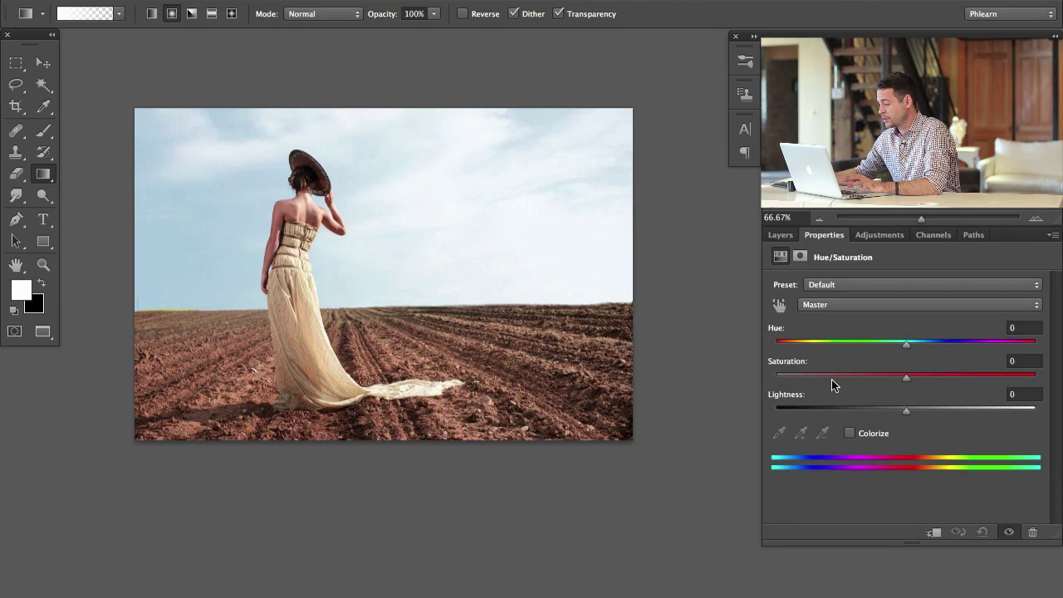
{"action": "left_click", "coordinate": [850, 432]}
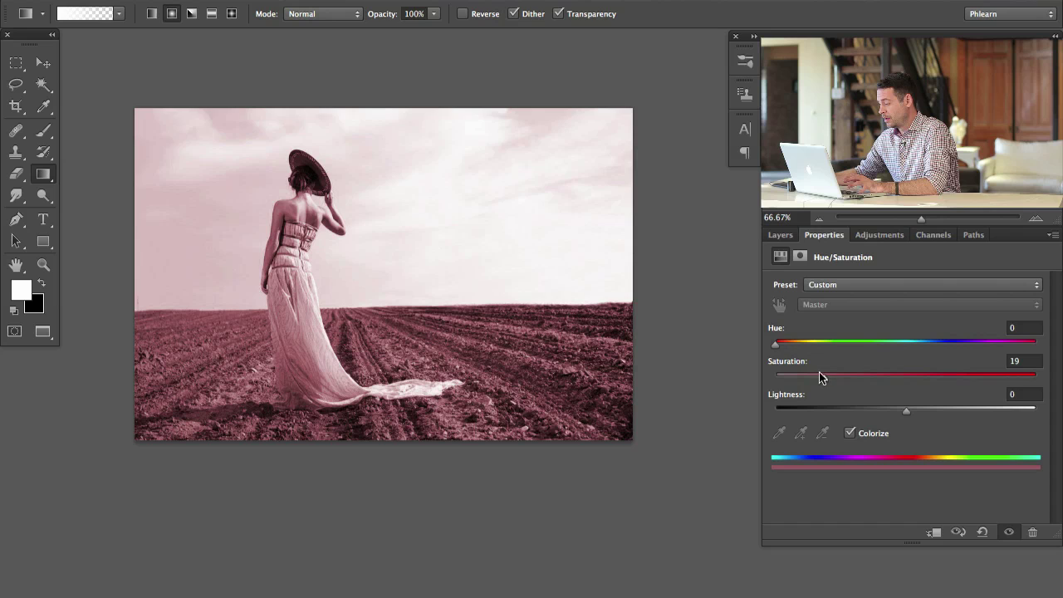
{"action": "left_click_drag", "start_coordinate": [781, 345], "coordinate": [797, 347]}
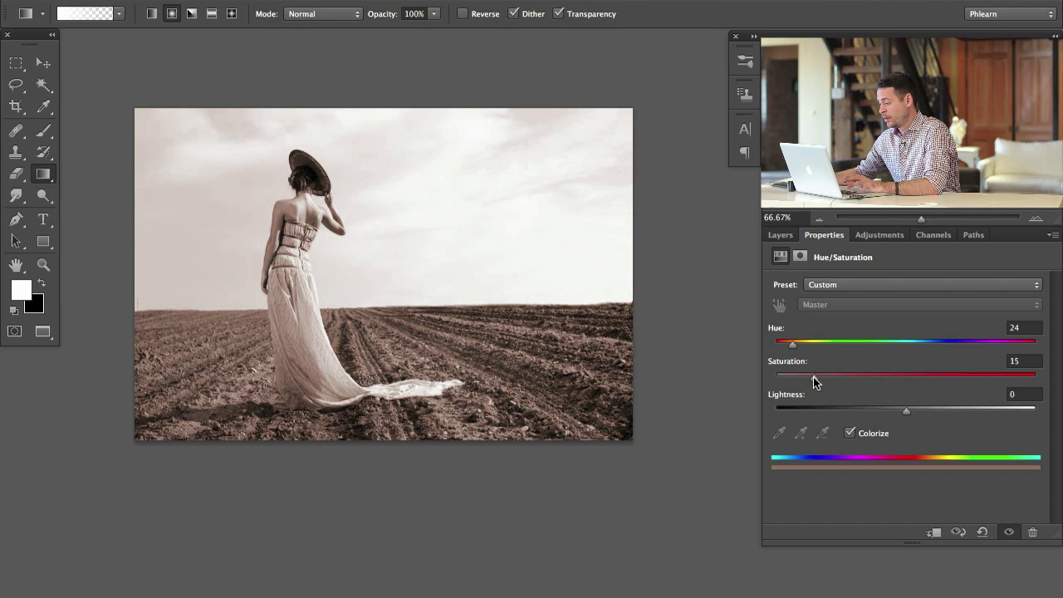
{"action": "left_click", "coordinate": [780, 235]}
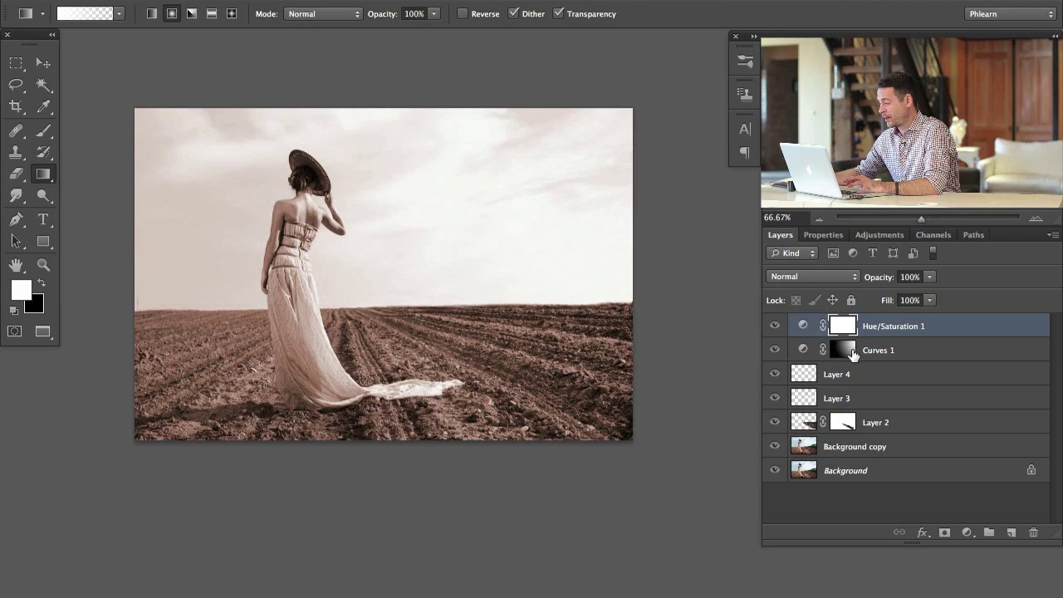
- Invert the Hue/Saturation 1 mask to black and draw two white radial gradients from beyond the photo's upper right edge past the woman
{"action": "key", "text": "ctrl+i"}
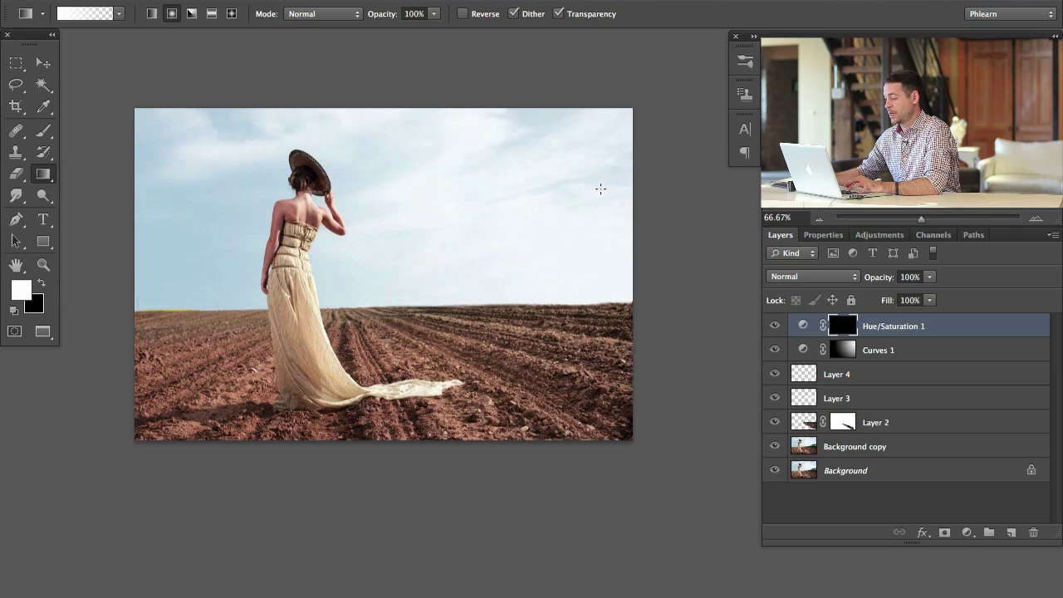
{"action": "left_click_drag", "start_coordinate": [658, 157], "coordinate": [257, 323]}
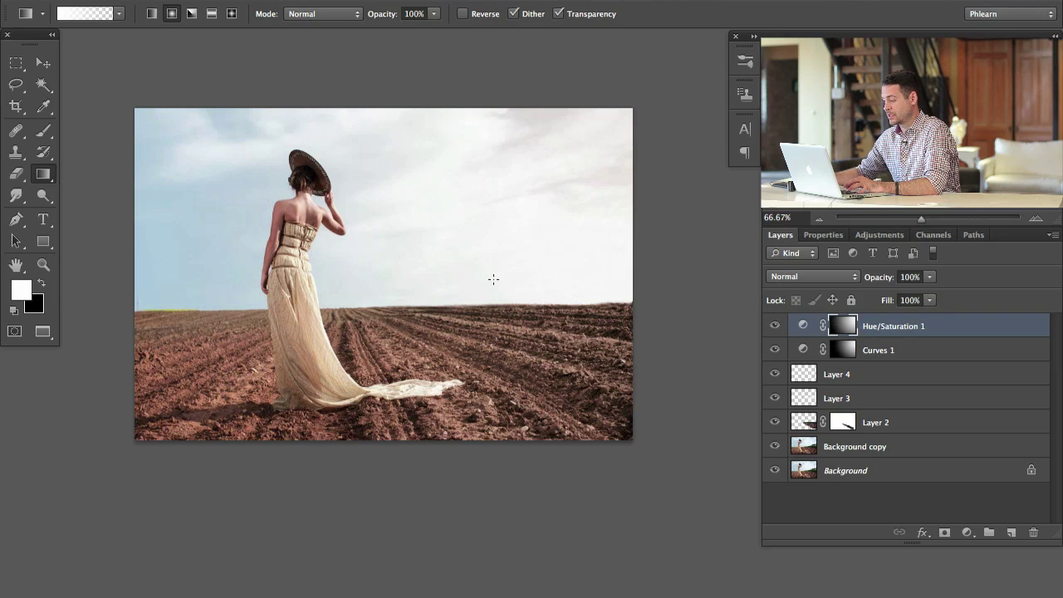
{"action": "left_click_drag", "start_coordinate": [676, 122], "coordinate": [79, 378]}
{"action": "left_click", "coordinate": [777, 326]}
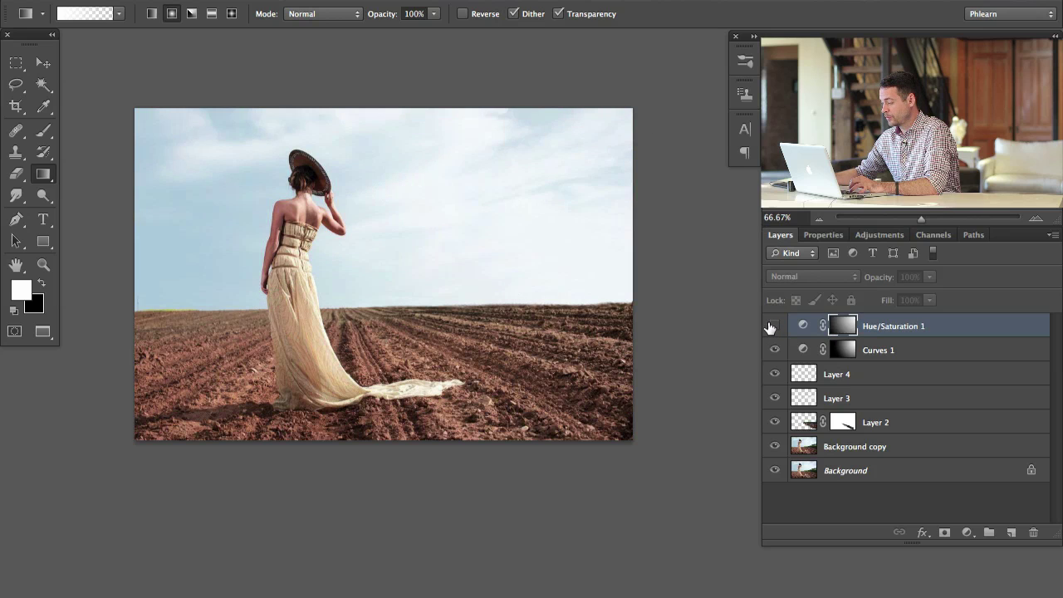
{"action": "left_click", "coordinate": [776, 326]}
- Lower the Hue/Saturation 1 layer's opacity to 58% and compare the image with and without the toning
{"action": "left_click_drag", "start_coordinate": [881, 283], "coordinate": [864, 281]}
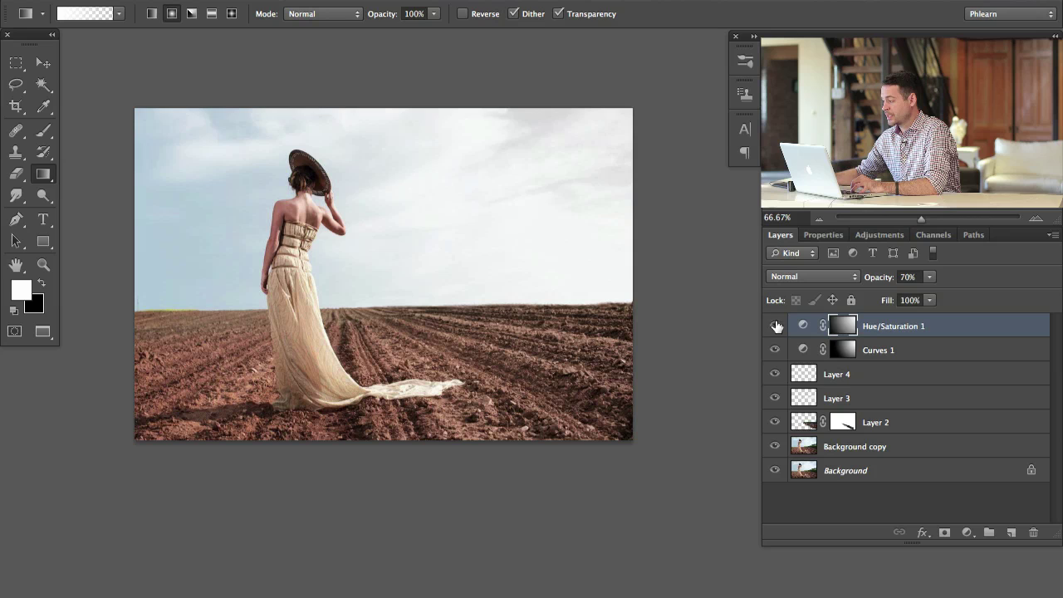
{"action": "left_click_drag", "start_coordinate": [870, 283], "coordinate": [863, 283]}
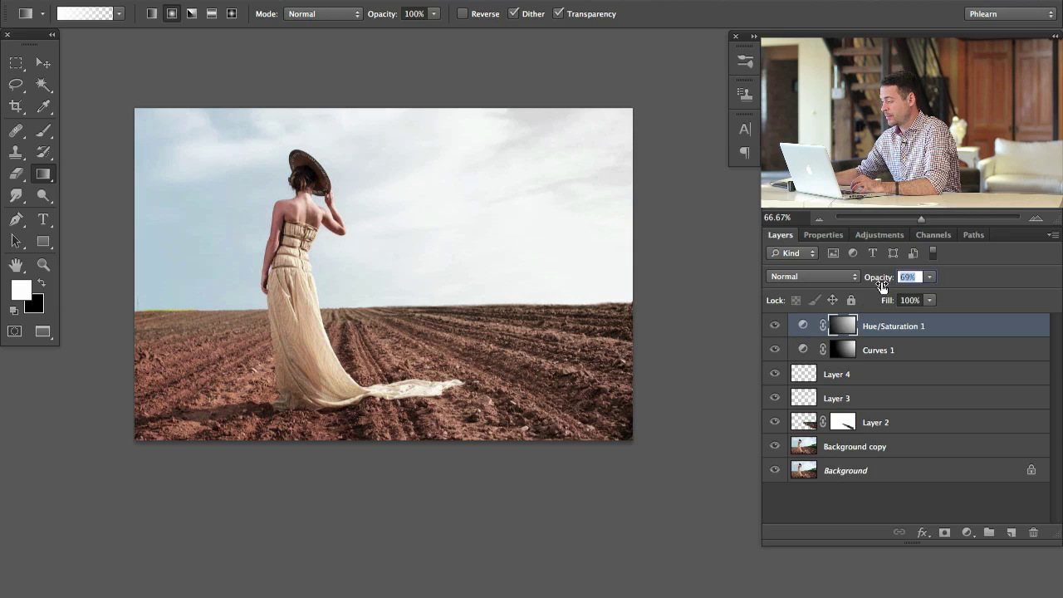
{"action": "left_click", "coordinate": [777, 329]}
{"action": "left_click", "coordinate": [775, 327]}
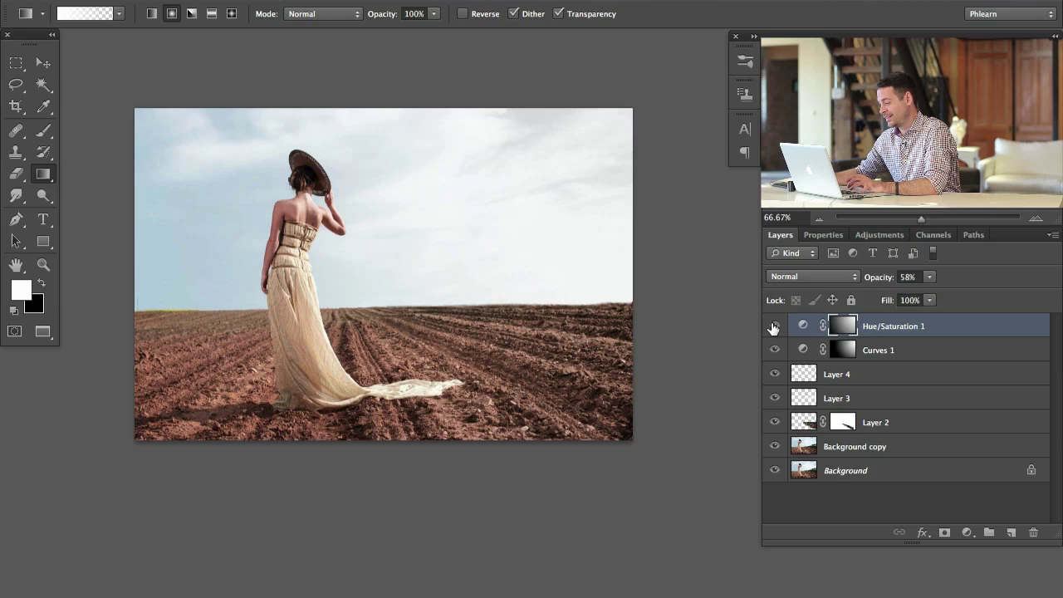
{"action": "left_click", "coordinate": [773, 328]}
{"action": "left_click", "coordinate": [773, 327]}
{"action": "left_click", "coordinate": [774, 328]}
{"action": "left_click", "coordinate": [774, 329]}
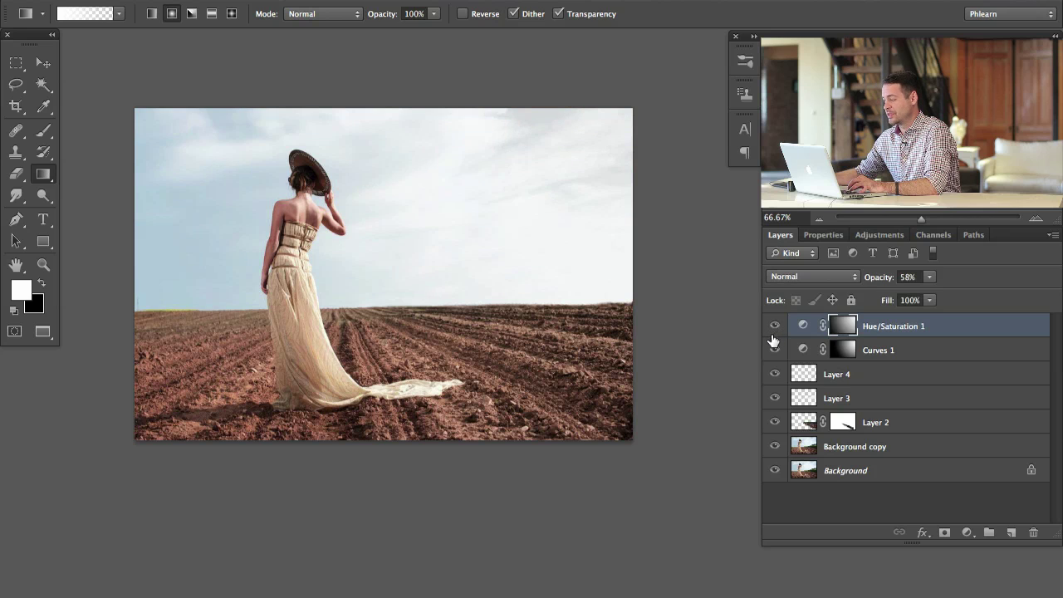
- Group all layers from Hue/Saturation 1 down to Background copy, keeping the original Background outside the group
{"action": "left_click_drag", "start_coordinate": [551, 311], "coordinate": [565, 305]}
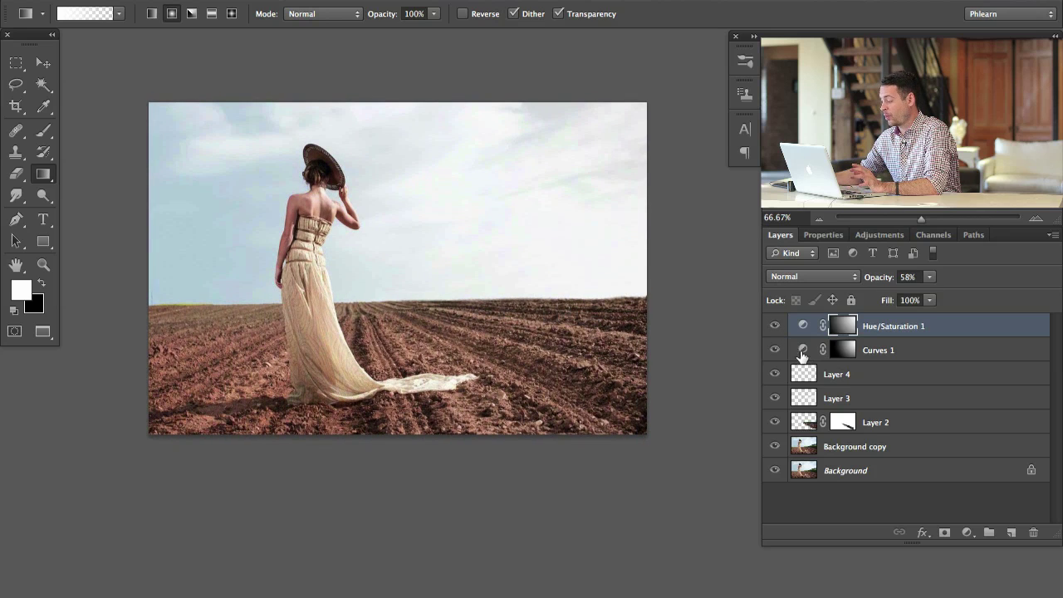
{"action": "left_click", "coordinate": [913, 446], "text": "shift"}
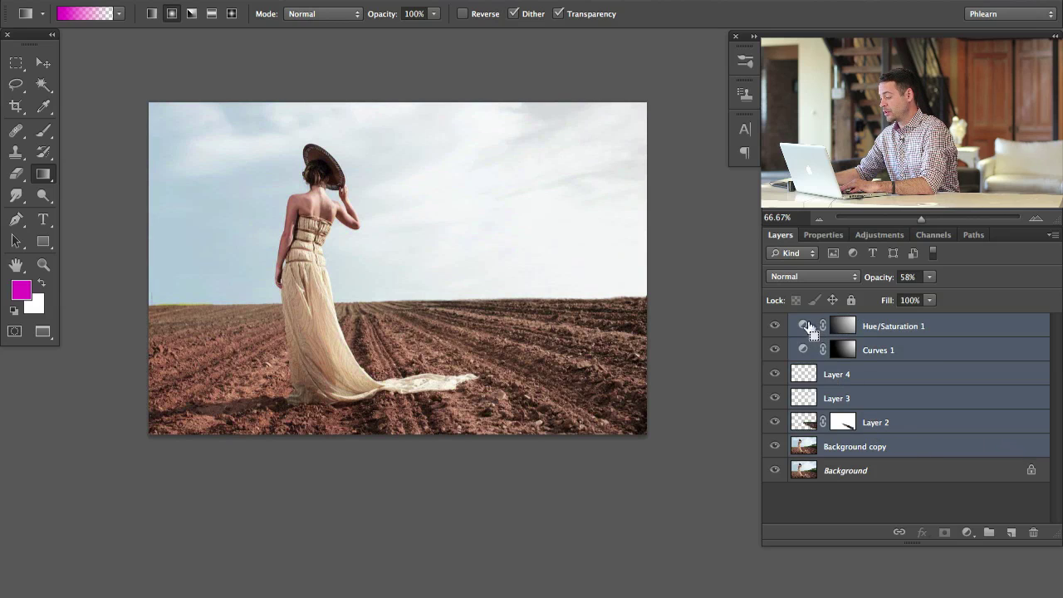
{"action": "key", "text": "super+g"}
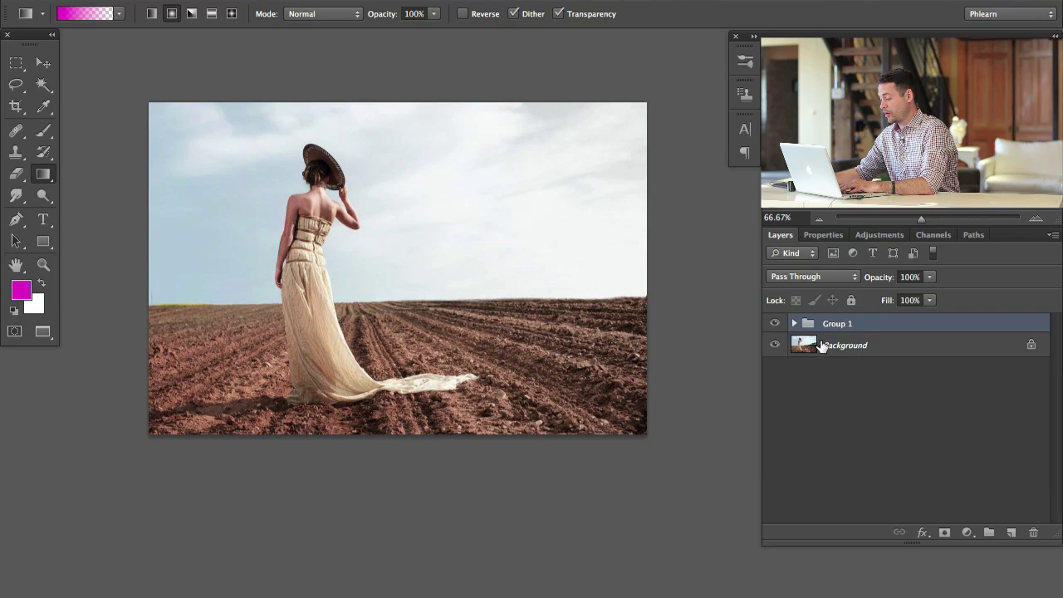
- Compare the finished composite with the original photo by hiding and showing Group 1, and inspect the result at 100% zoom
{"action": "left_click", "coordinate": [774, 324]}
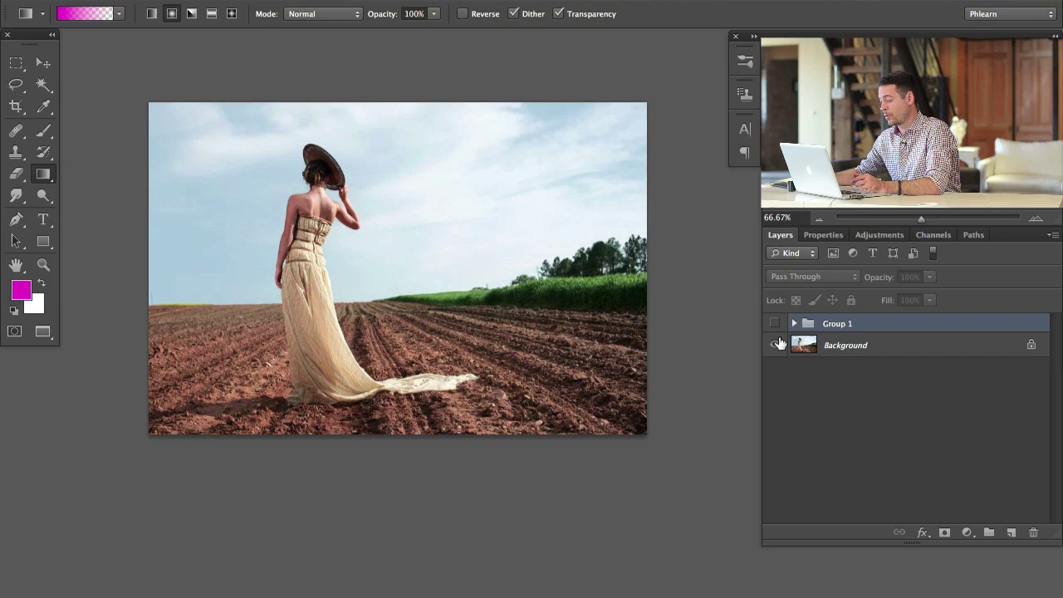
{"action": "left_click", "coordinate": [773, 324]}
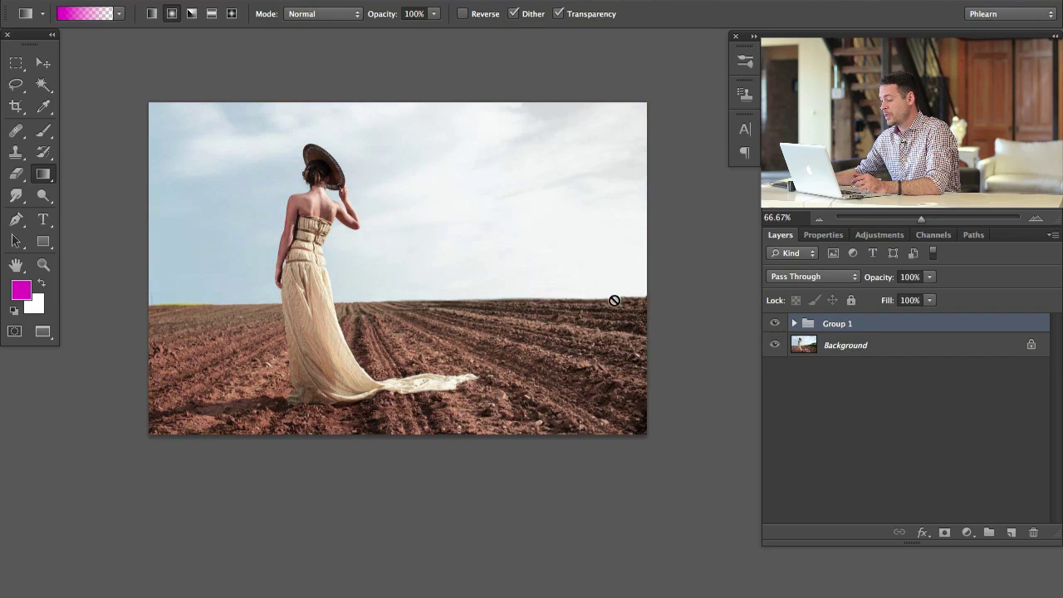
{"action": "left_click", "coordinate": [772, 325]}
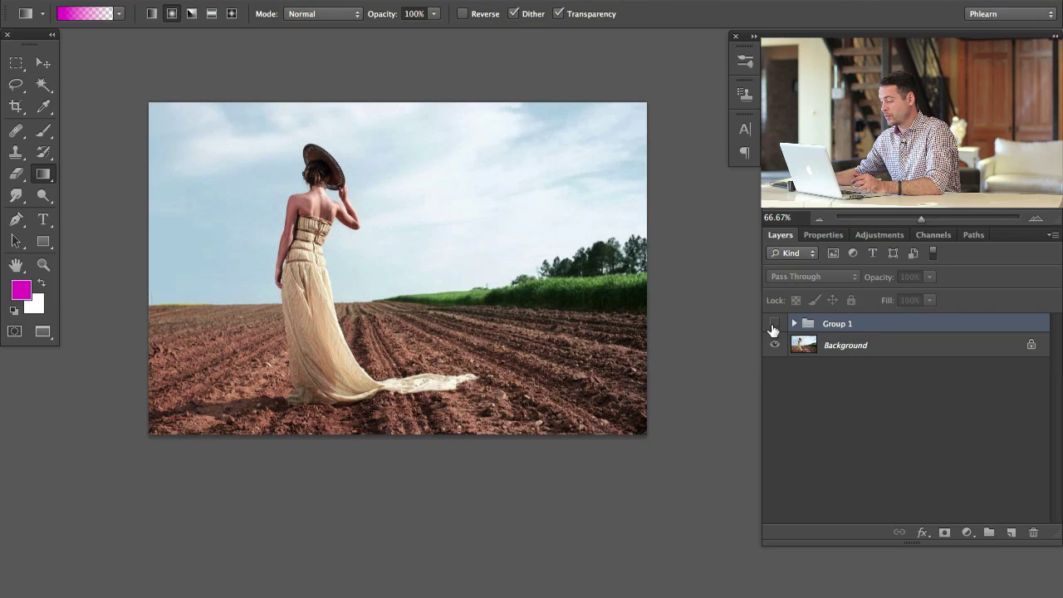
{"action": "left_click", "coordinate": [773, 324]}
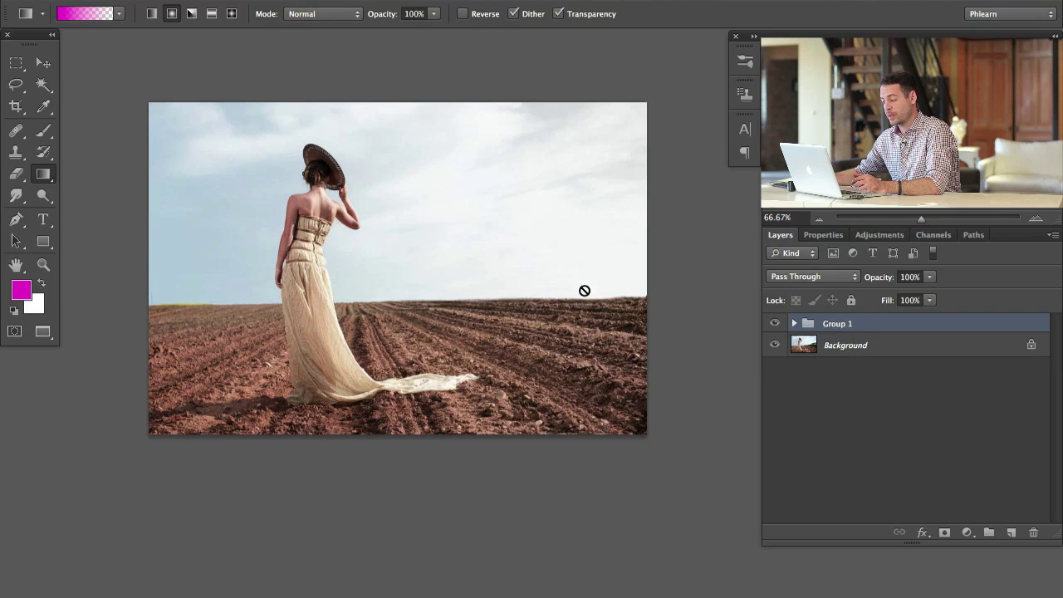
{"action": "left_click", "coordinate": [773, 324]}
{"action": "left_click", "coordinate": [773, 325]}
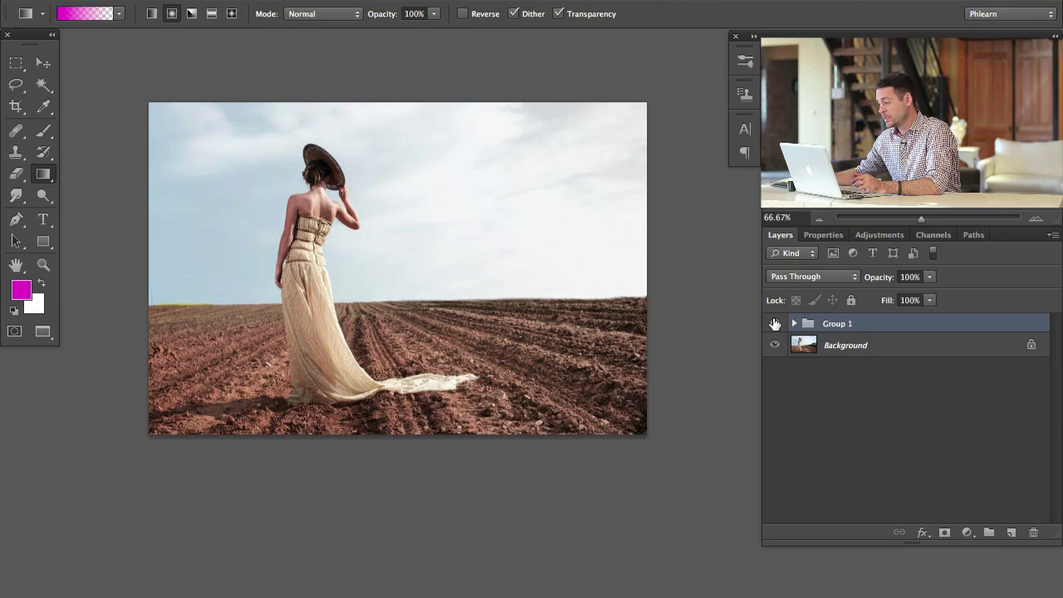
{"action": "left_click", "coordinate": [772, 325]}
{"action": "left_click", "coordinate": [772, 325]}
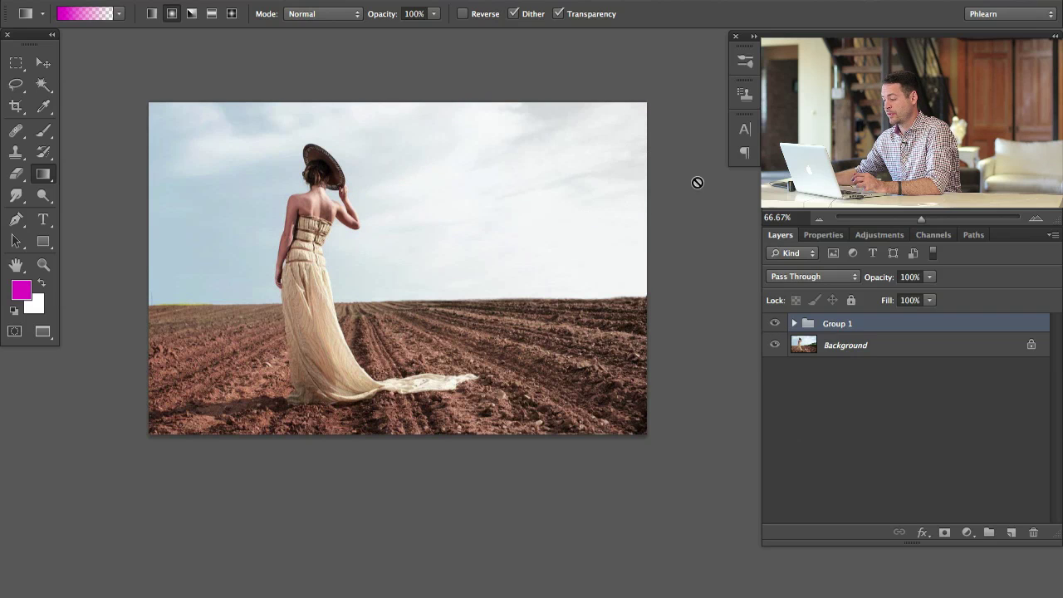
{"action": "left_click_drag", "start_coordinate": [519, 305], "coordinate": [537, 307]}
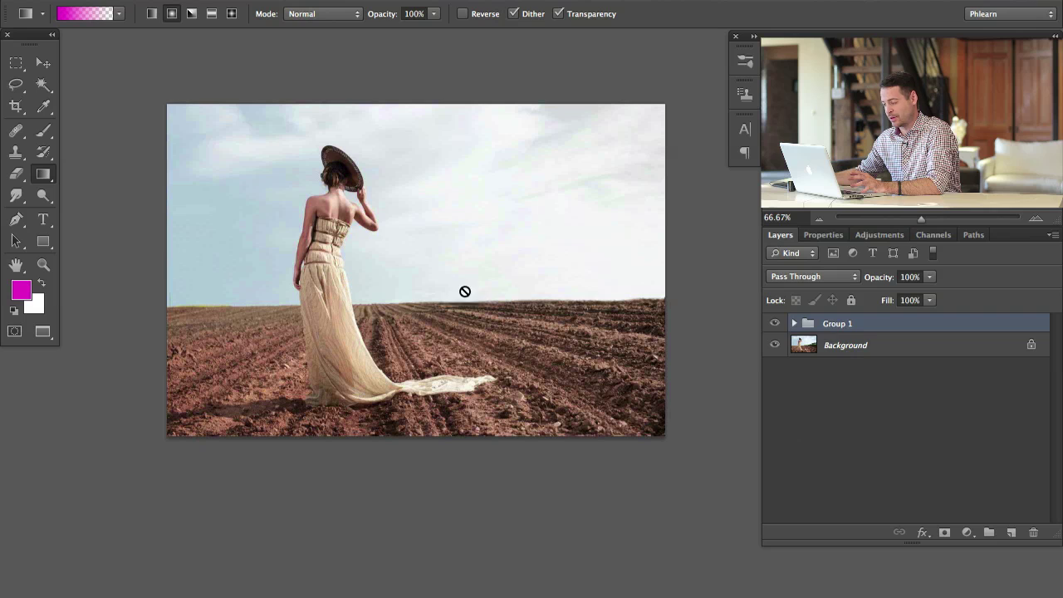
{"action": "left_click", "coordinate": [775, 323]}
{"action": "left_click", "coordinate": [775, 323]}
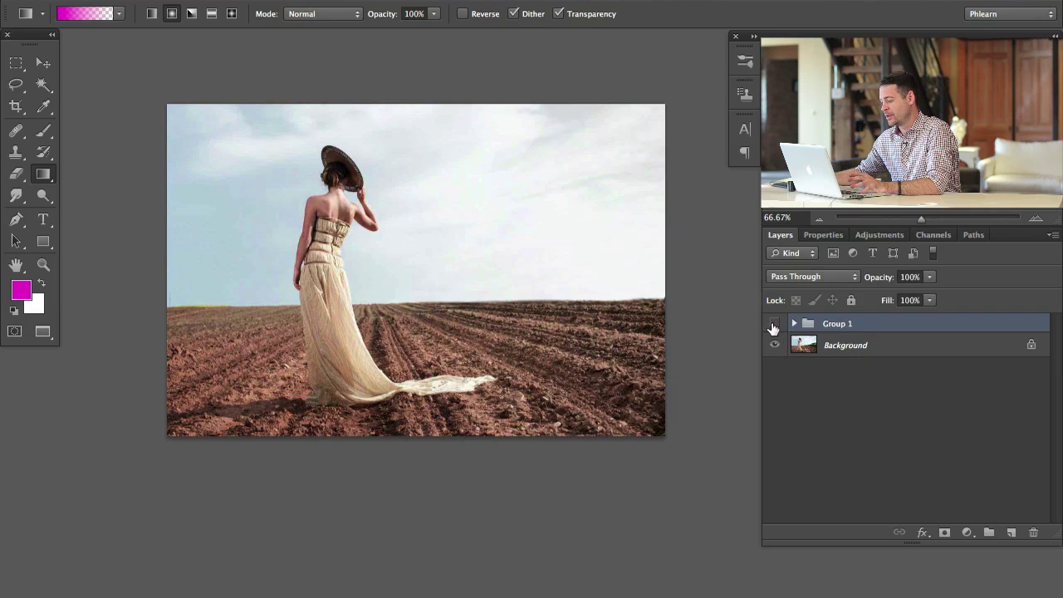
{"action": "left_click", "coordinate": [774, 324]}
{"action": "left_click", "coordinate": [774, 324]}
{"action": "left_click", "coordinate": [774, 324]}
{"action": "left_click", "coordinate": [773, 326]}
{"action": "left_click", "coordinate": [773, 326]}
{"action": "left_click", "coordinate": [773, 327]}
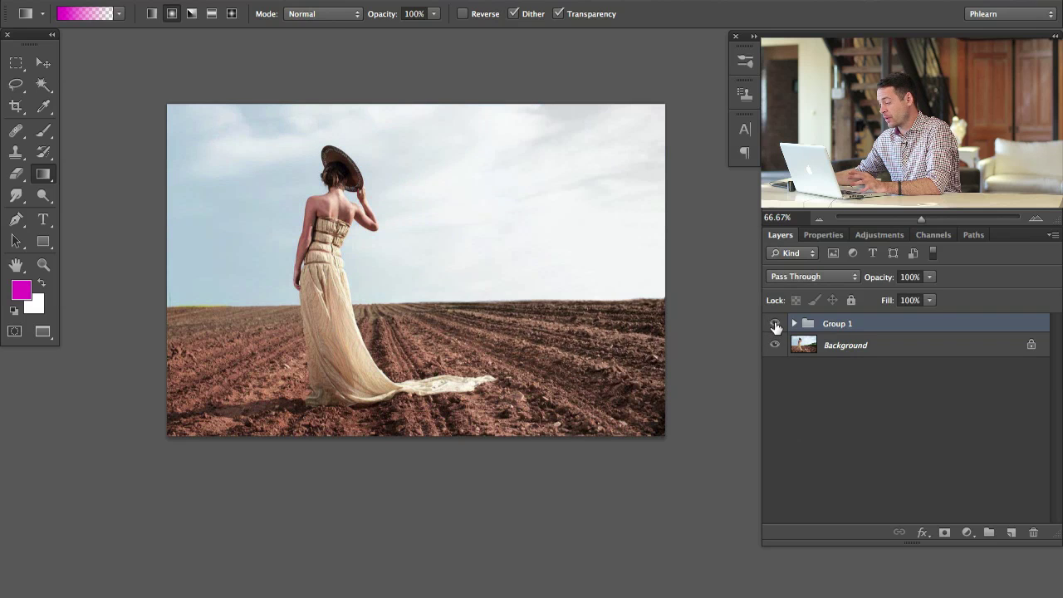
{"action": "left_click_drag", "start_coordinate": [638, 345], "coordinate": [598, 345]}
{"action": "left_click", "coordinate": [773, 326]}
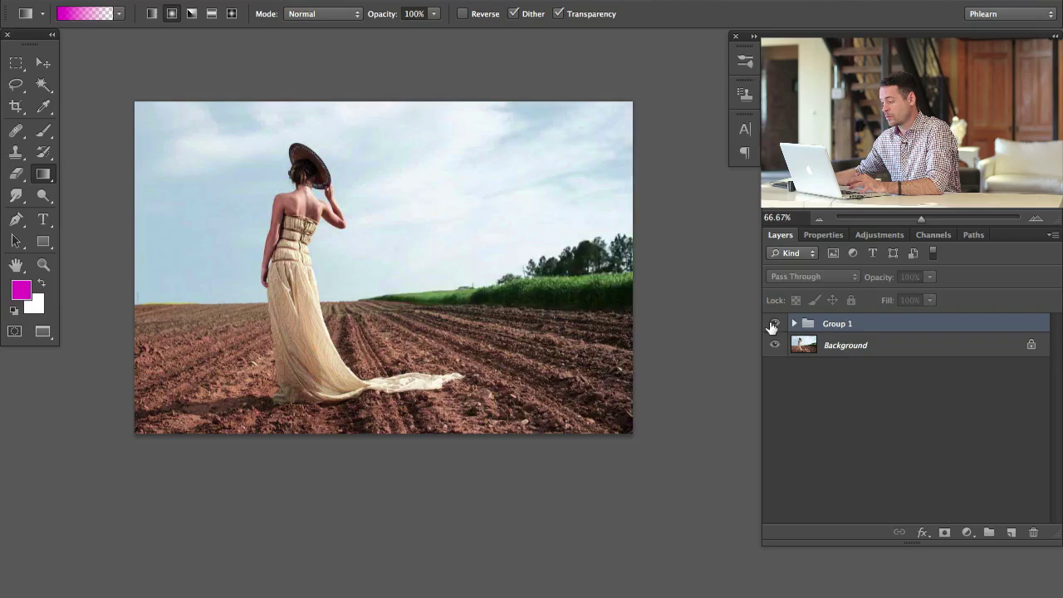
{"action": "left_click", "coordinate": [773, 327]}
{"action": "left_click", "coordinate": [772, 326]}
{"action": "left_click", "coordinate": [773, 326]}
{"action": "left_click_drag", "start_coordinate": [574, 309], "coordinate": [589, 337]}
{"action": "key", "text": "super+plus"}
{"action": "left_click_drag", "start_coordinate": [339, 208], "coordinate": [416, 298]}
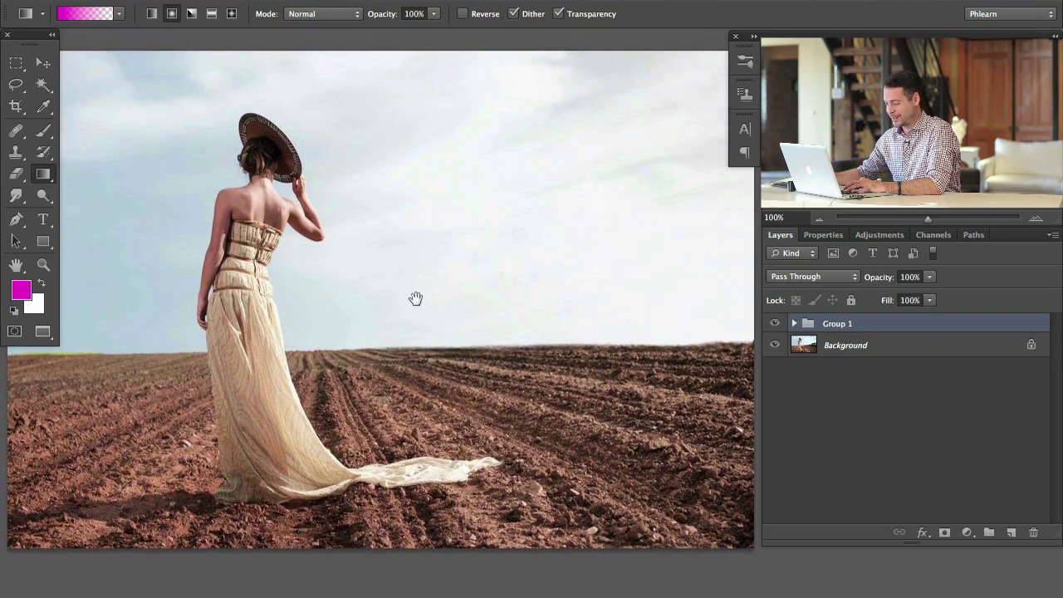